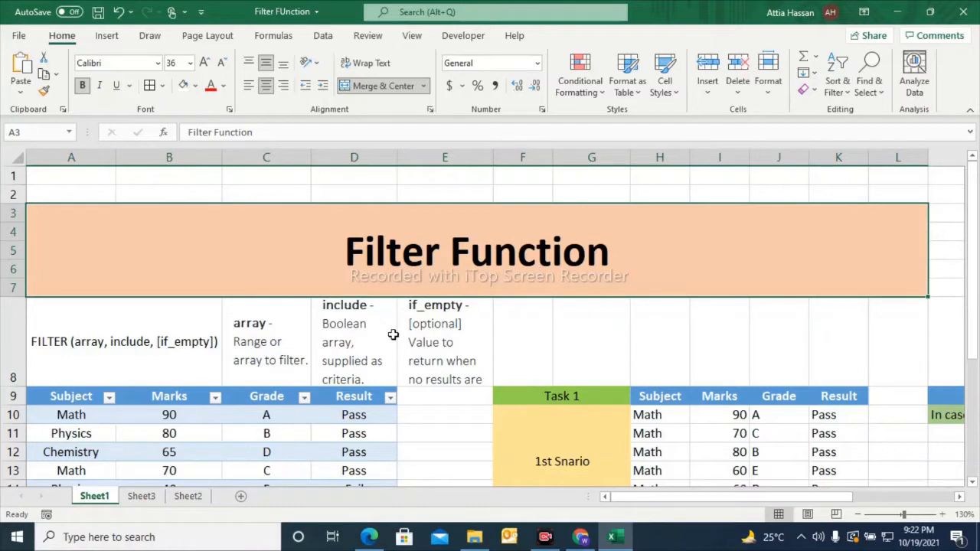
Read the FILTER syntax and argument descriptions in row 8, and look through the first records of the subject table.
{"action": "left_click", "coordinate": [175, 344]}
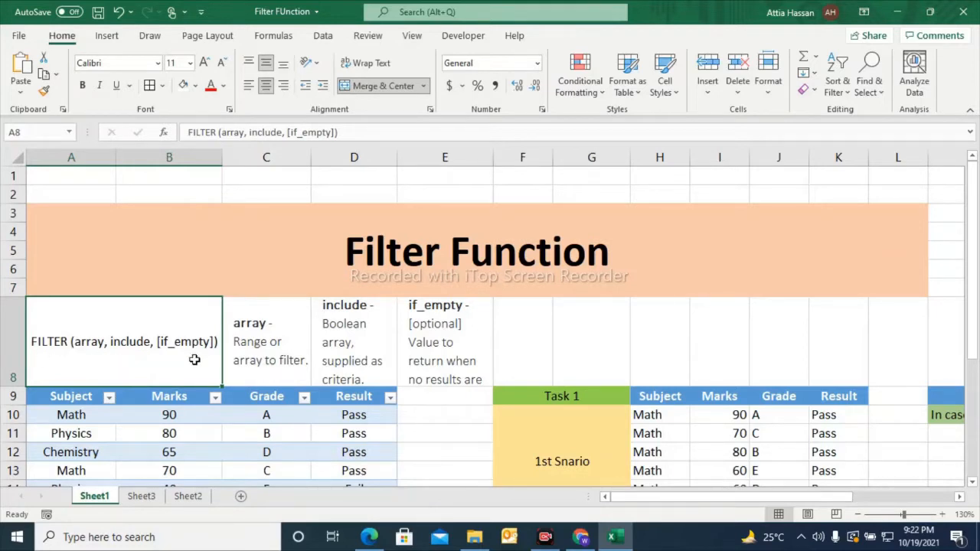
{"action": "left_click", "coordinate": [276, 353]}
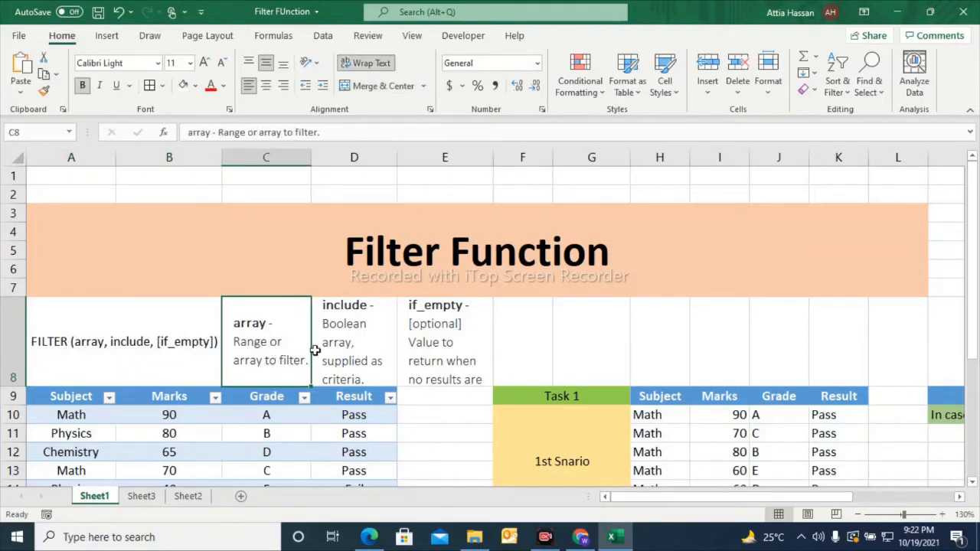
{"action": "left_click", "coordinate": [359, 348]}
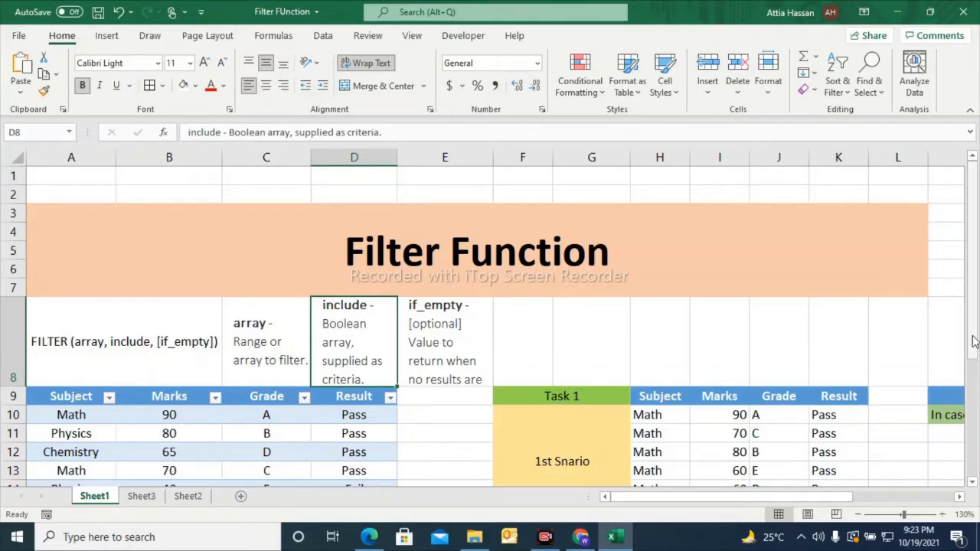
{"action": "mouse_move", "coordinate": [974, 341]}
{"action": "left_mouse_down"}
{"action": "mouse_move", "coordinate": [974, 441]}
{"action": "mouse_move", "coordinate": [971, 360]}
{"action": "left_mouse_up"}
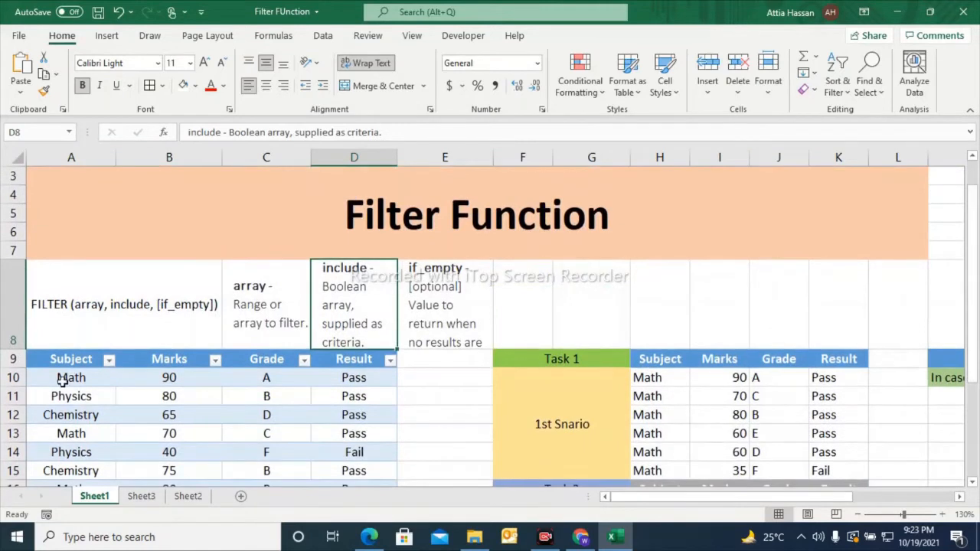
{"action": "left_click", "coordinate": [61, 377]}
{"action": "key", "text": "Right"}
{"action": "key", "text": "Right"}
{"action": "key", "text": "Right"}
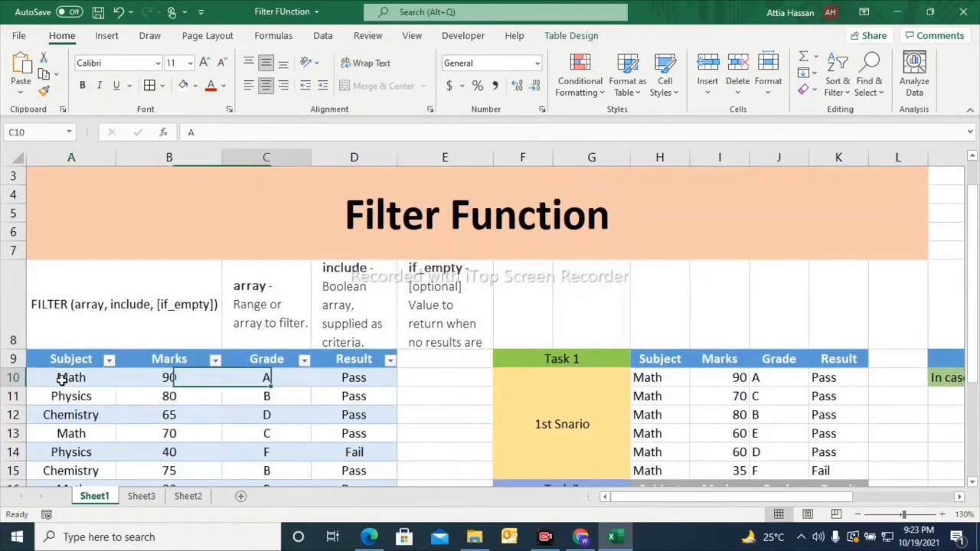
{"action": "key", "text": "Down"}
{"action": "key", "text": "Down"}
{"action": "key", "text": "Left"}
{"action": "key", "text": "Left"}
{"action": "key", "text": "Left"}
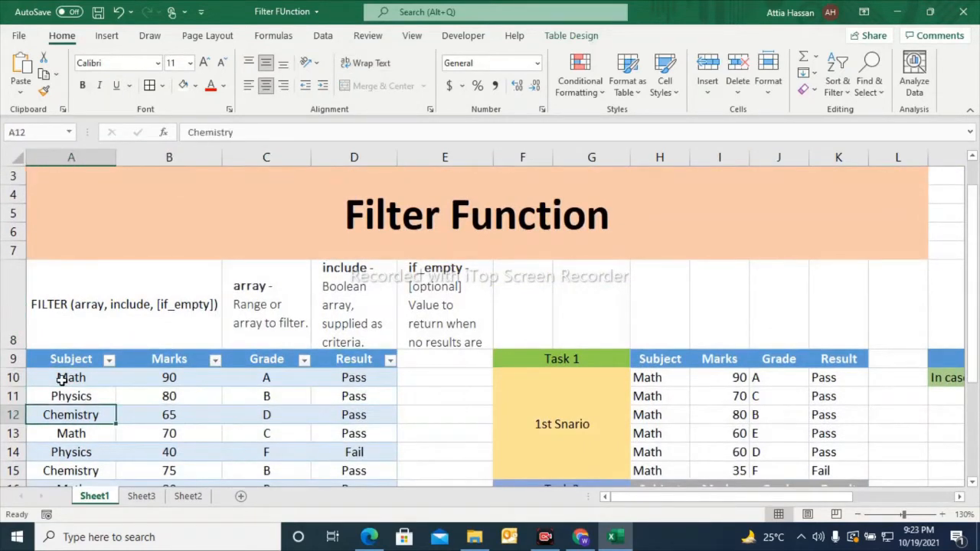
{"action": "key", "text": "Up"}
{"action": "key", "text": "Down"}
{"action": "key", "text": "Up"}
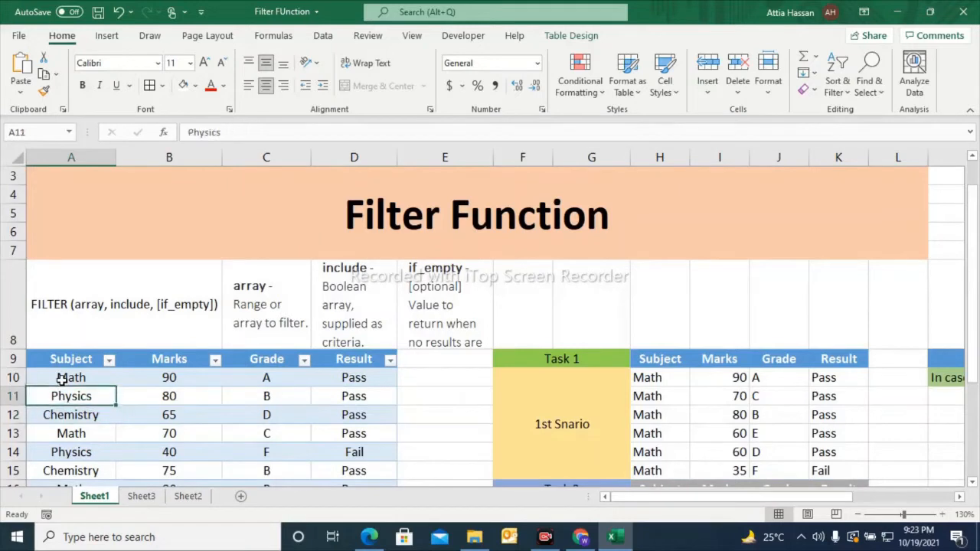
{"action": "key", "text": "Right"}
{"action": "key", "text": "Right"}
{"action": "key", "text": "Right"}
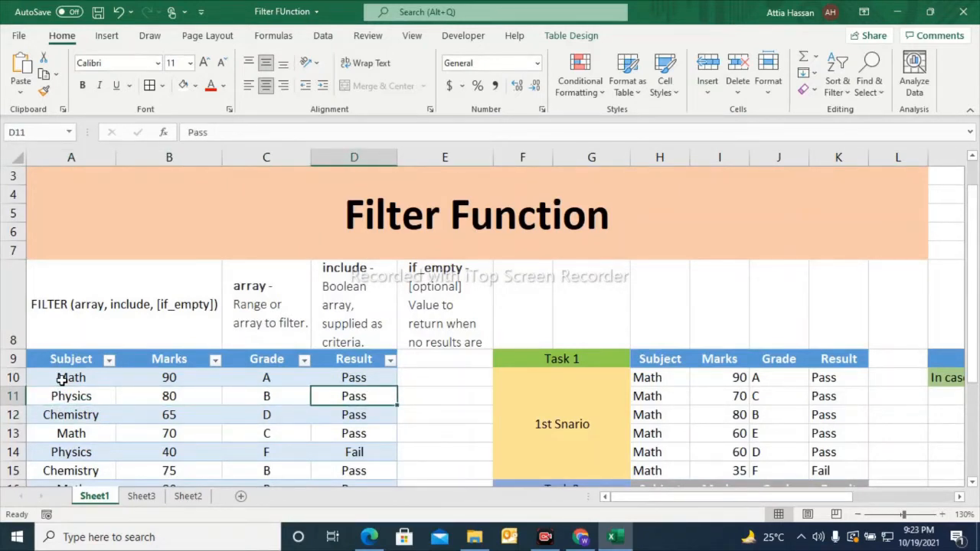
Clear the existing FILTER formula from cell H10 in the Task 1 area.
{"action": "key", "text": "Right"}
{"action": "key", "text": "Right"}
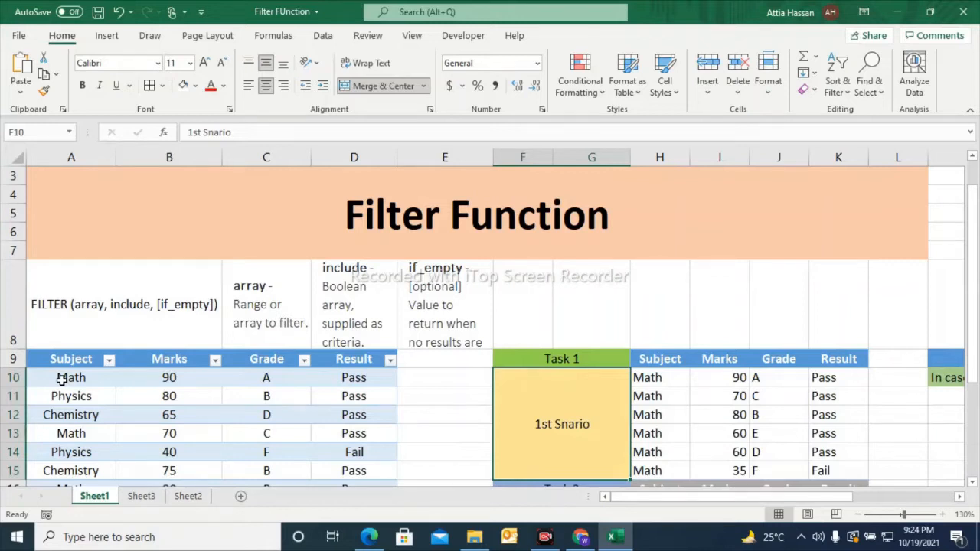
{"action": "key", "text": "Right"}
{"action": "key", "text": "Up"}
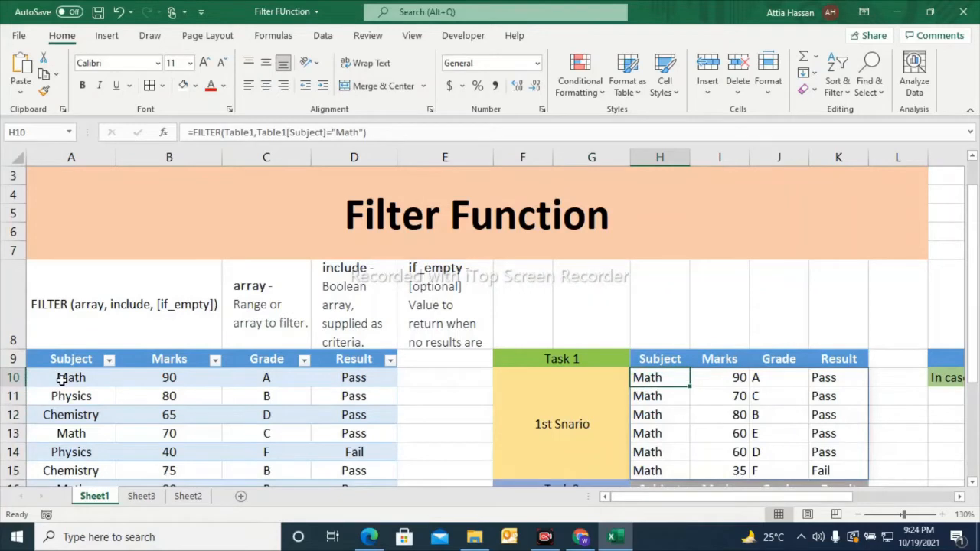
{"action": "key", "text": "BackSpace"}
{"action": "key", "text": "Return"}
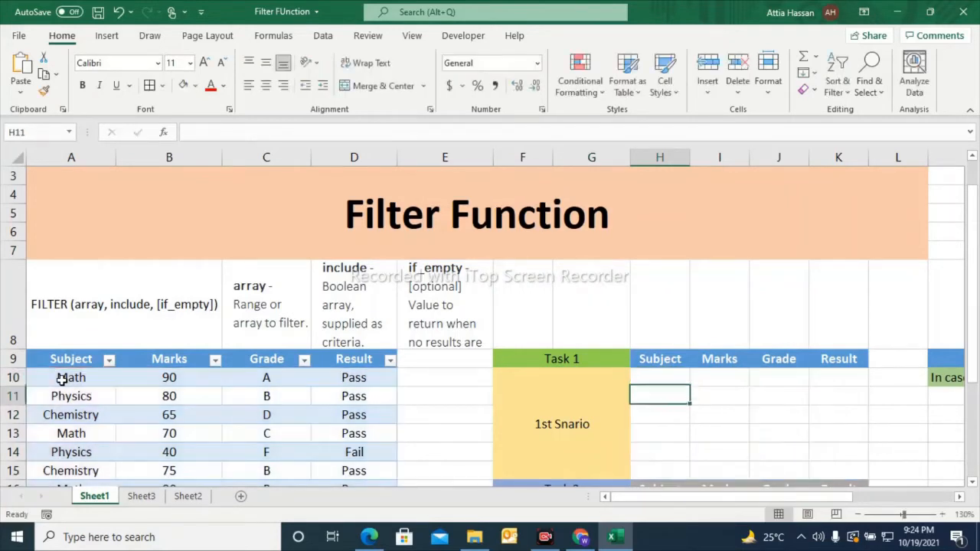
{"action": "key", "text": "Up"}
{"action": "key", "text": "Down"}
{"action": "key", "text": "Up"}
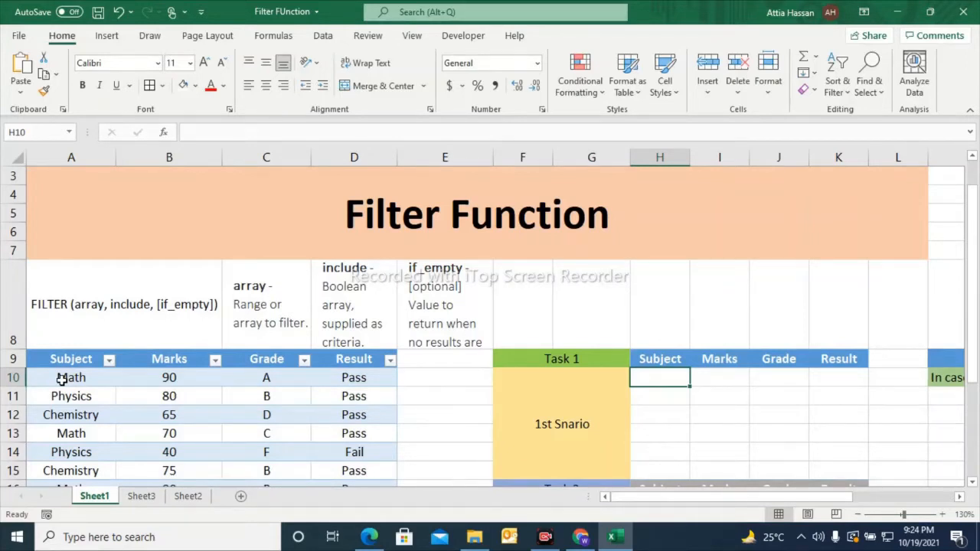
Begin a FILTER formula in H10 with all of Table1's data (A10:D27) as the array argument.
{"action": "key", "text": "Down"}
{"action": "key", "text": "Up"}
{"action": "type", "text": "="}
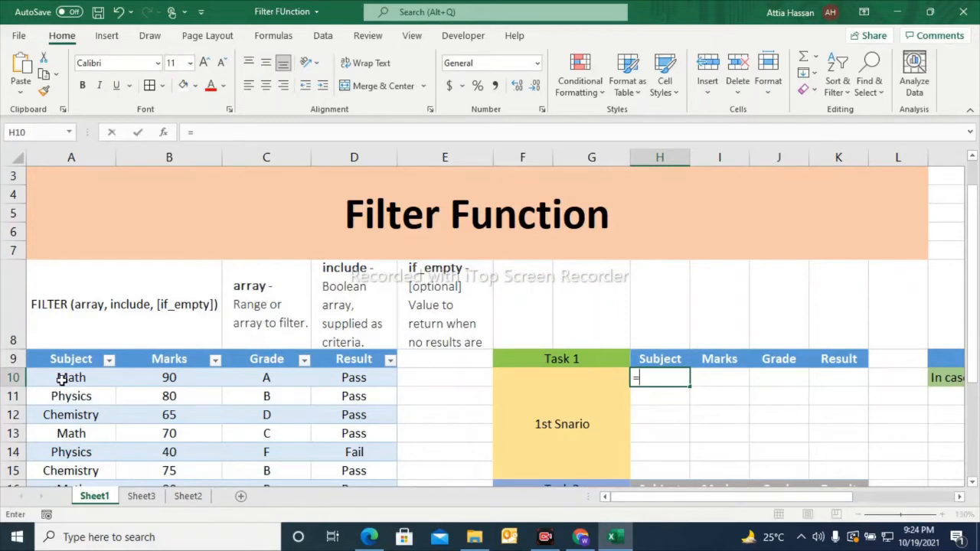
{"action": "type", "text": "filter"}
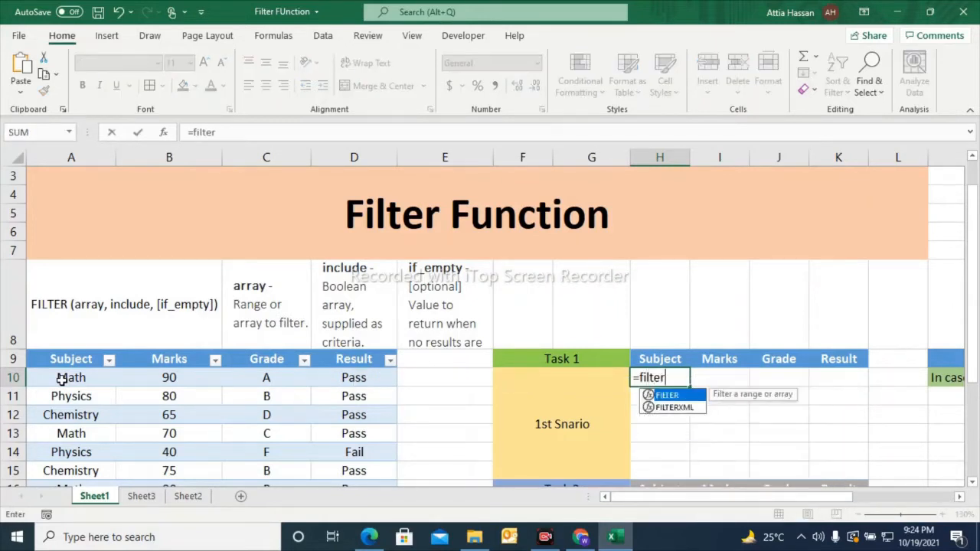
{"action": "type", "text": "("}
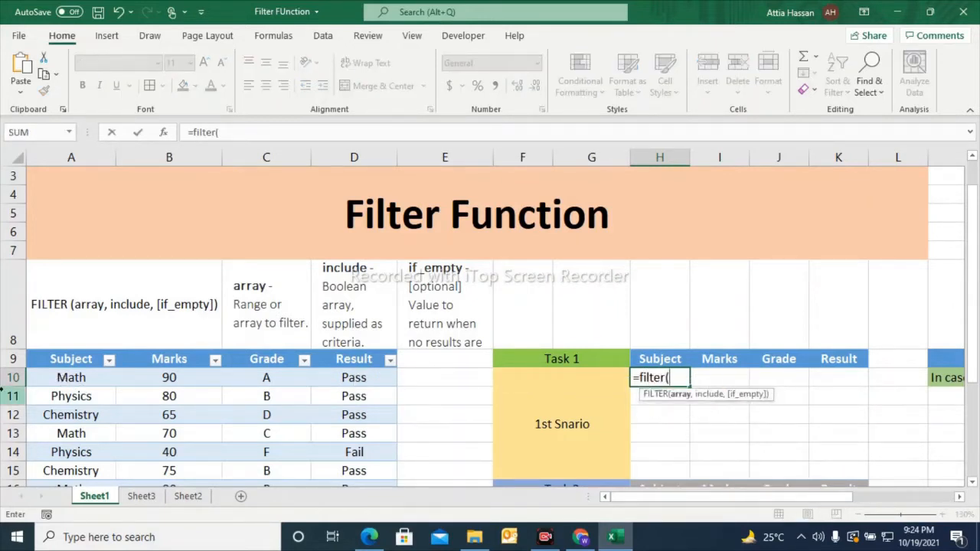
{"action": "left_click", "coordinate": [68, 377]}
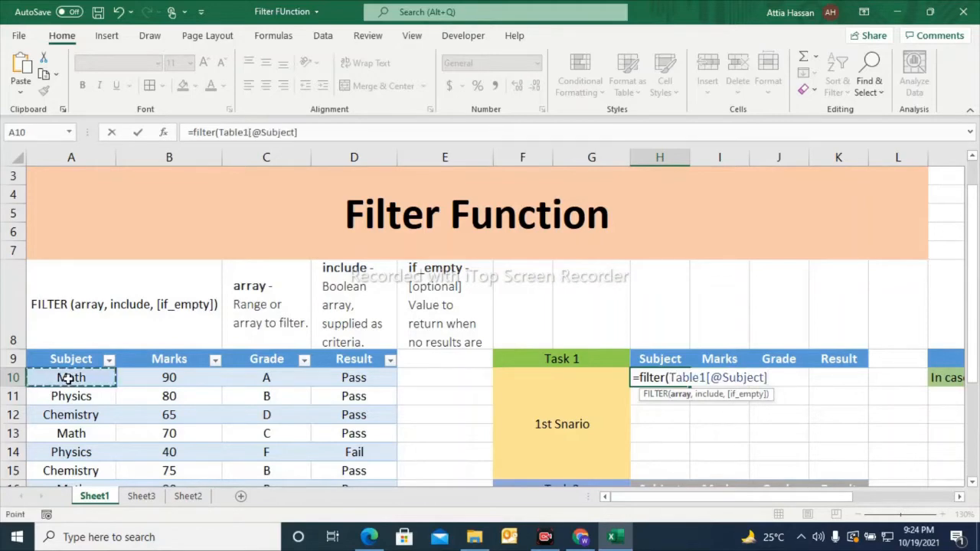
{"action": "key", "text": "shift+Right"}
{"action": "key", "text": "shift+Right"}
{"action": "key", "text": "shift+Right"}
{"action": "key", "text": "shift+Down"}
{"action": "key", "text": "shift+Down"}
{"action": "key", "text": "shift+Down"}
{"action": "key", "text": "shift+Down"}
{"action": "key", "text": "shift+Down"}
{"action": "key", "text": "shift+Down"}
{"action": "key", "text": "shift+Down"}
{"action": "key", "text": "shift+Down"}
{"action": "key", "text": "shift+Down"}
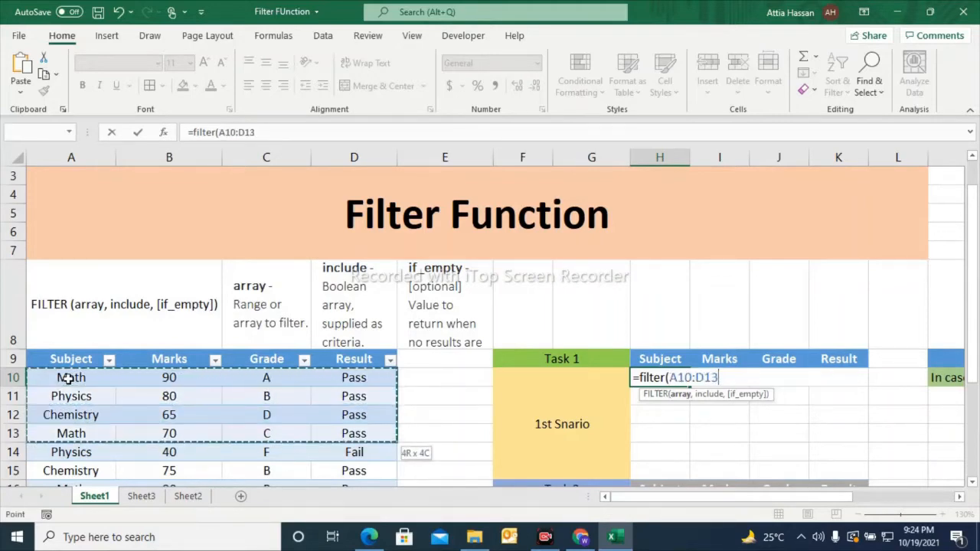
{"action": "key", "text": "shift+Down"}
{"action": "key", "text": "shift+Down"}
{"action": "key", "text": "shift+Down"}
{"action": "key", "text": "shift+Down"}
{"action": "key", "text": "shift+Down"}
{"action": "key", "text": "shift+Down"}
{"action": "key", "text": "shift+Down"}
{"action": "key", "text": "shift+Down"}
{"action": "key", "text": "shift+Down"}
{"action": "key", "text": "shift+Down"}
{"action": "key", "text": "shift+Down"}
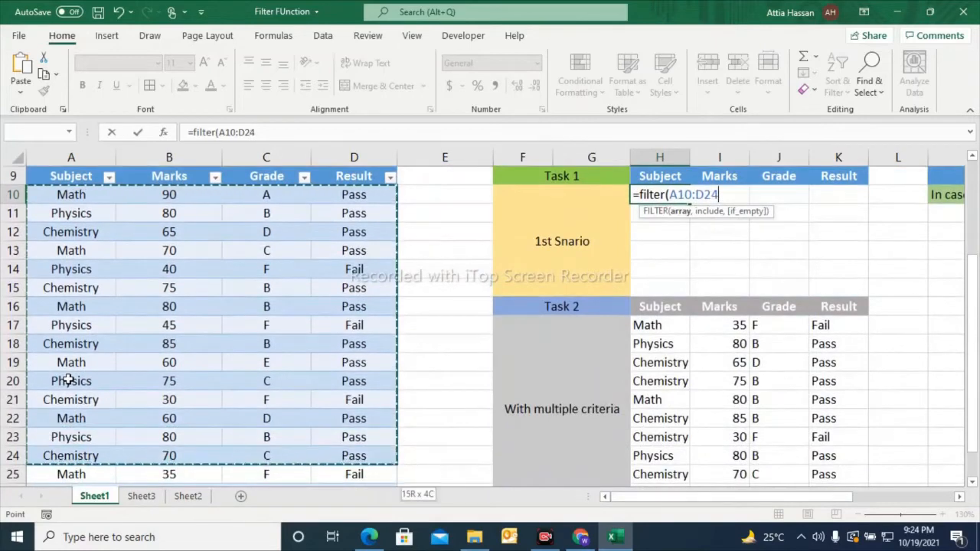
{"action": "key", "text": "shift+Up"}
{"action": "key", "text": "shift+Up"}
{"action": "key", "text": "shift+Up"}
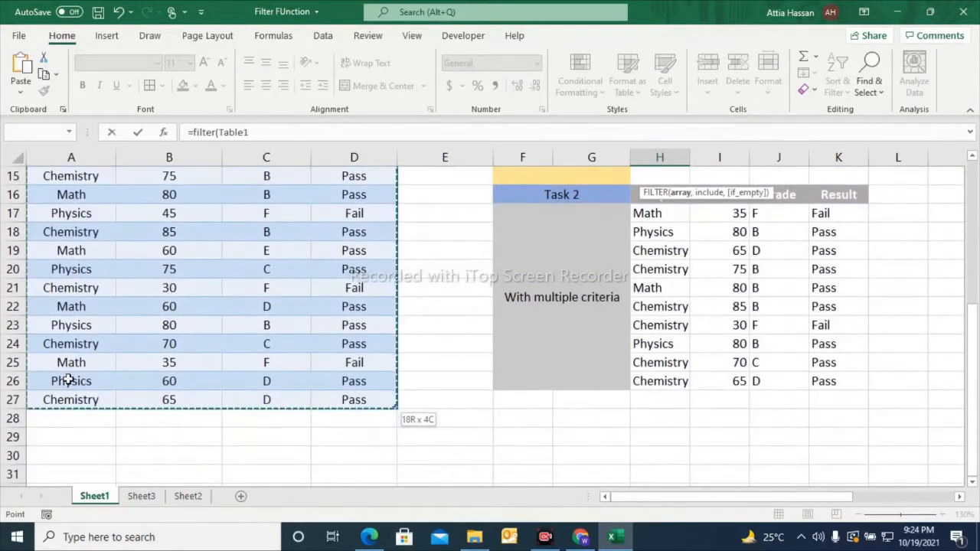
{"action": "type", "text": ","}
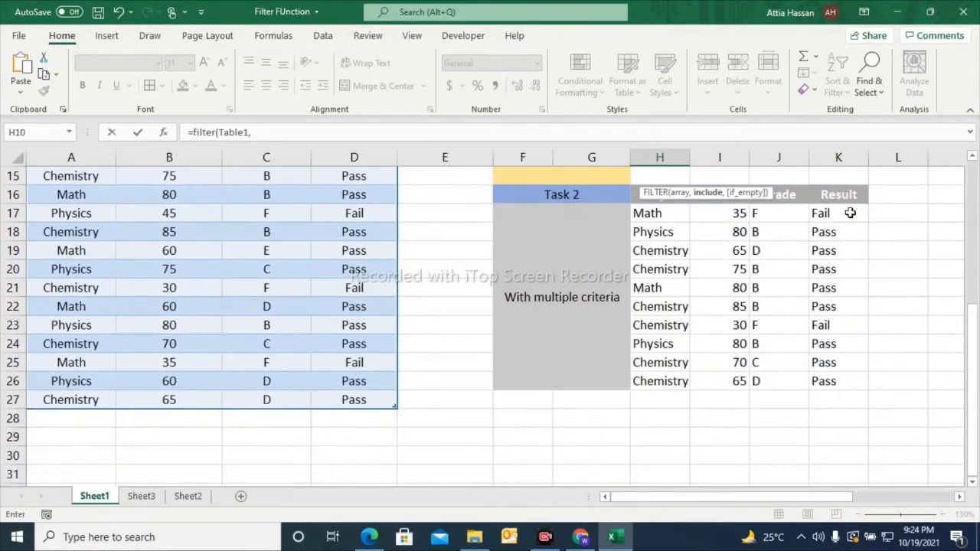
Complete the H10 formula with the include condition Table1[Subject]="Chemistry".
{"action": "left_click", "coordinate": [972, 158]}
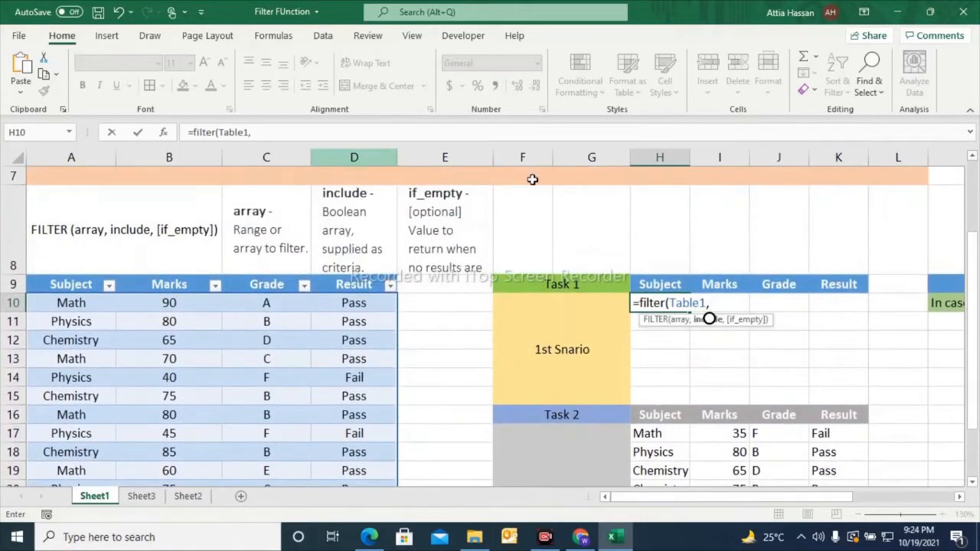
{"action": "left_click", "coordinate": [352, 134]}
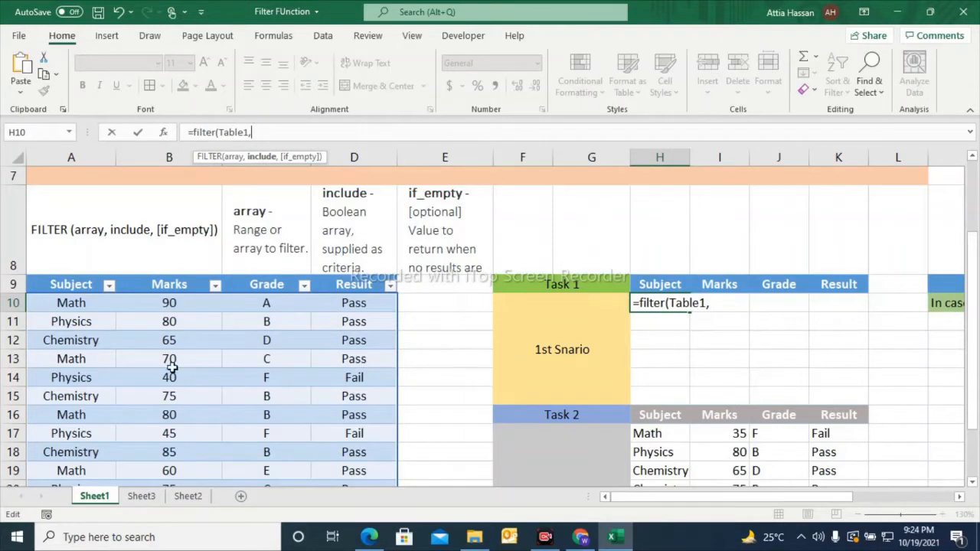
{"action": "left_click", "coordinate": [73, 303]}
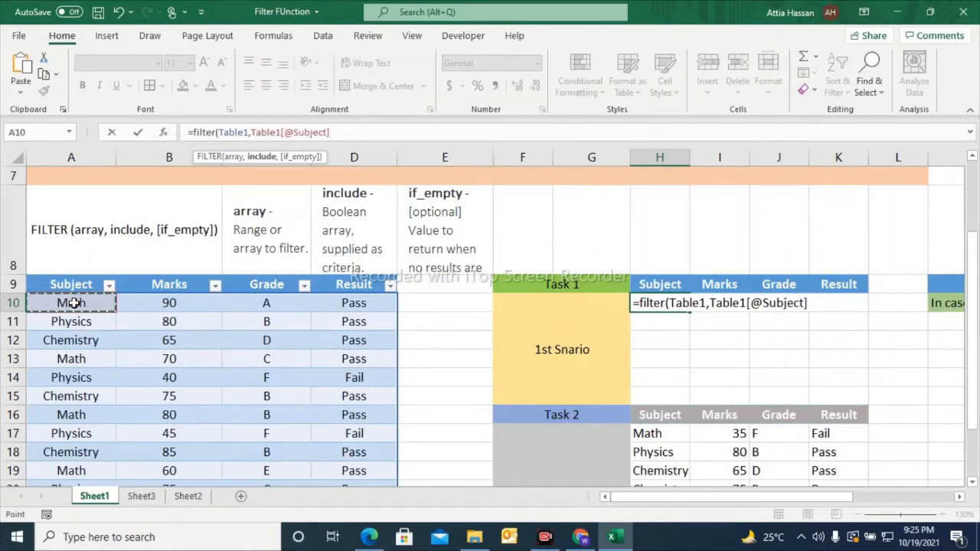
{"action": "left_click_drag", "start_coordinate": [73, 303], "coordinate": [73, 484]}
{"action": "key", "text": "shift+Down"}
{"action": "key", "text": "shift+Down"}
{"action": "key", "text": "shift+Down"}
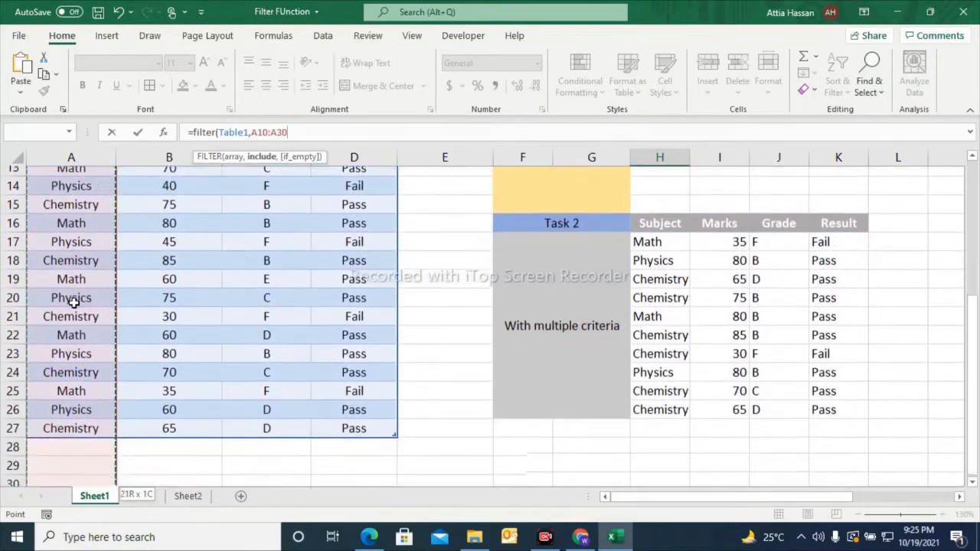
{"action": "key", "text": "shift+Up"}
{"action": "key", "text": "shift+Up"}
{"action": "key", "text": "shift+Up"}
{"action": "type", "text": "="}
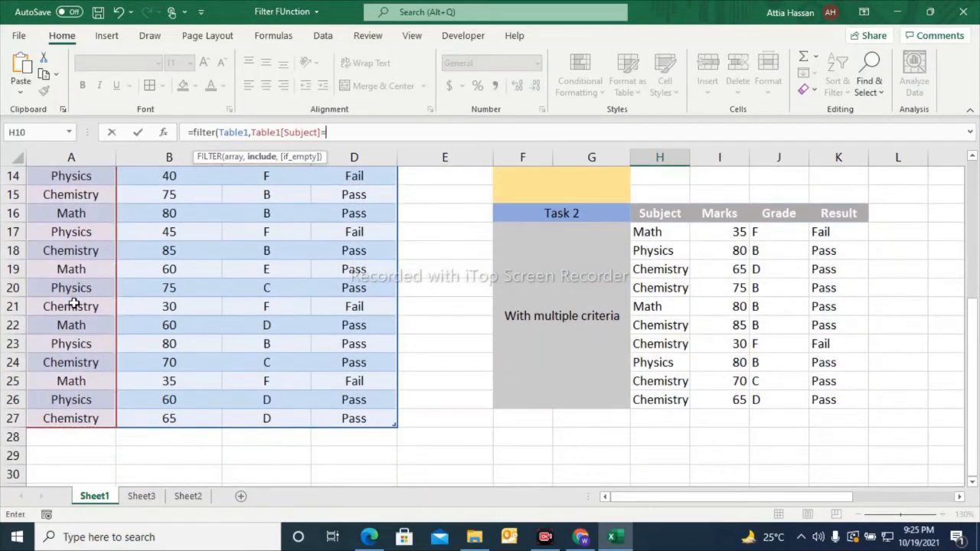
{"action": "type", "text": "\"Chemistry\")"}
{"action": "key", "text": "Return"}
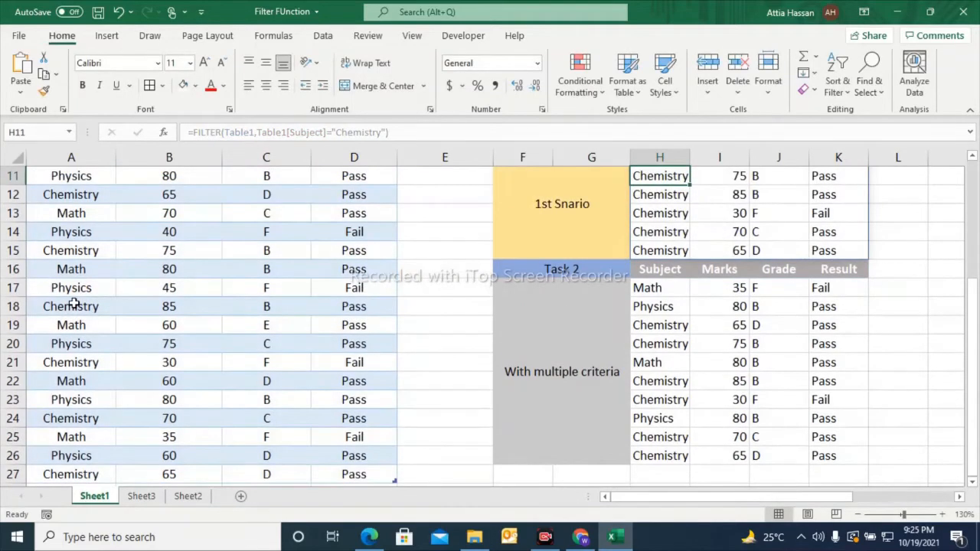
Examine the subject, marks, grade and result values that the formula returns under Task 1.
{"action": "key", "text": "Up"}
{"action": "key", "text": "Up"}
{"action": "key", "text": "Up"}
{"action": "key", "text": "Down"}
{"action": "key", "text": "Down"}
{"action": "key", "text": "Down"}
{"action": "key", "text": "Down"}
{"action": "key", "text": "Down"}
{"action": "key", "text": "Down"}
{"action": "key", "text": "Down"}
{"action": "key", "text": "Down"}
{"action": "key", "text": "Down"}
{"action": "key", "text": "Down"}
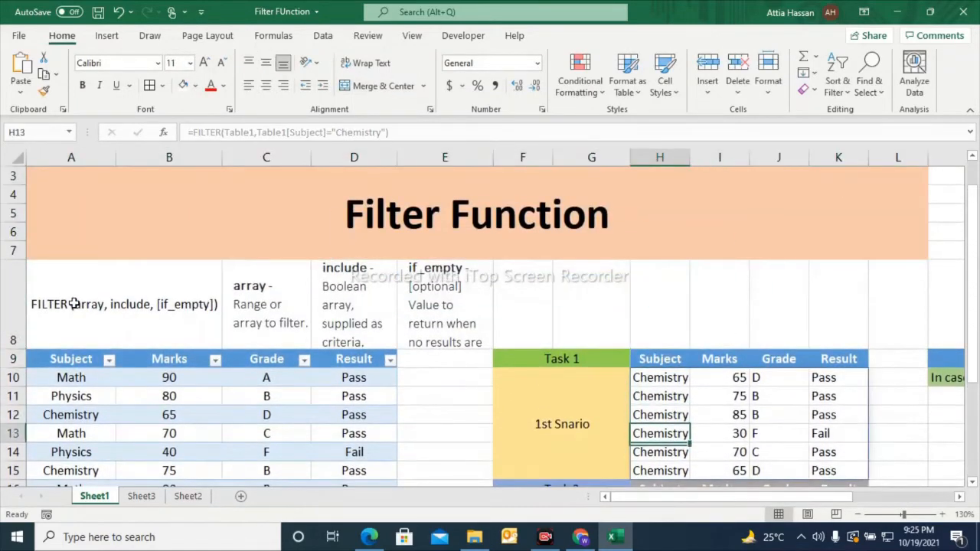
{"action": "key", "text": "Up"}
{"action": "key", "text": "Up"}
{"action": "key", "text": "Up"}
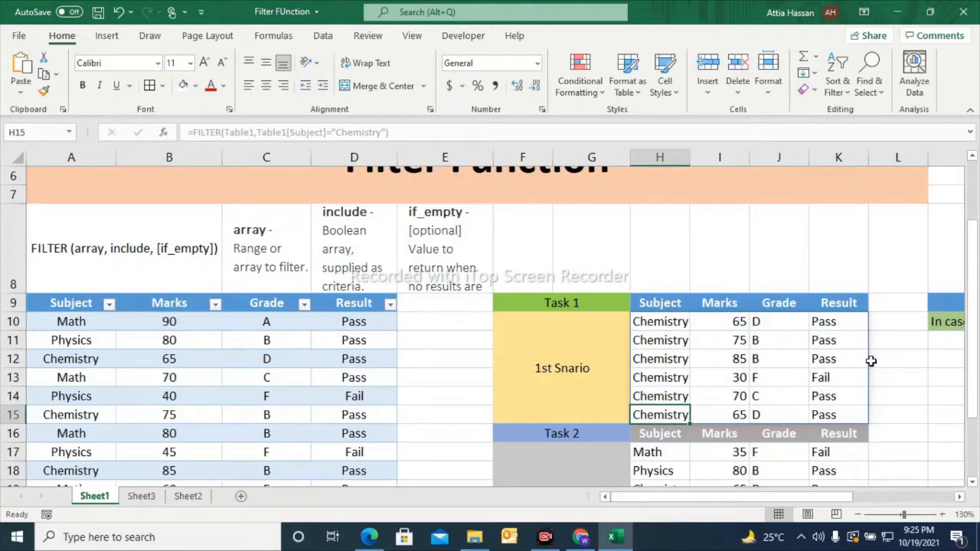
{"action": "key", "text": "Up"}
{"action": "key", "text": "Up"}
{"action": "key", "text": "Up"}
{"action": "key", "text": "Up"}
{"action": "key", "text": "Up"}
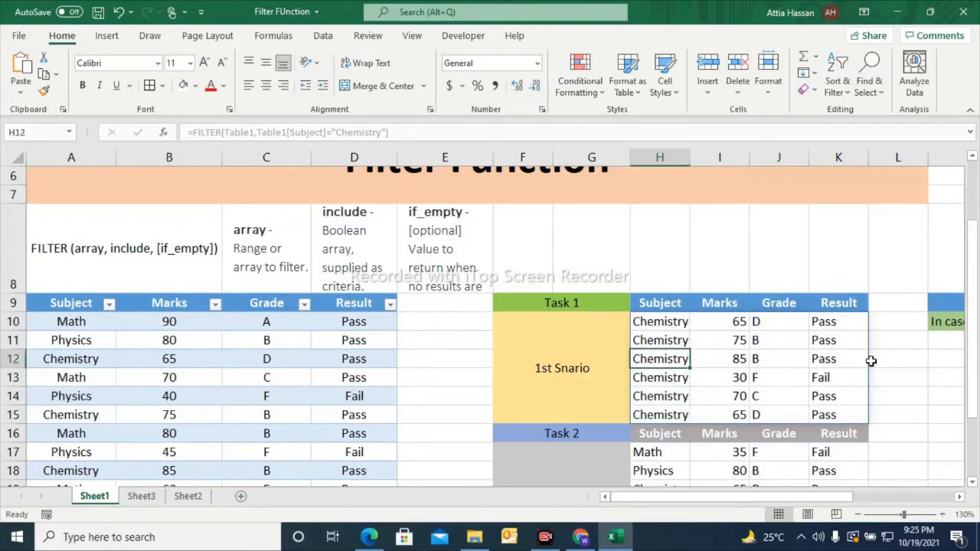
{"action": "key", "text": "Right"}
{"action": "key", "text": "Right"}
{"action": "key", "text": "Right"}
{"action": "key", "text": "Down"}
{"action": "key", "text": "Down"}
{"action": "key", "text": "Down"}
{"action": "key", "text": "Down"}
{"action": "key", "text": "Down"}
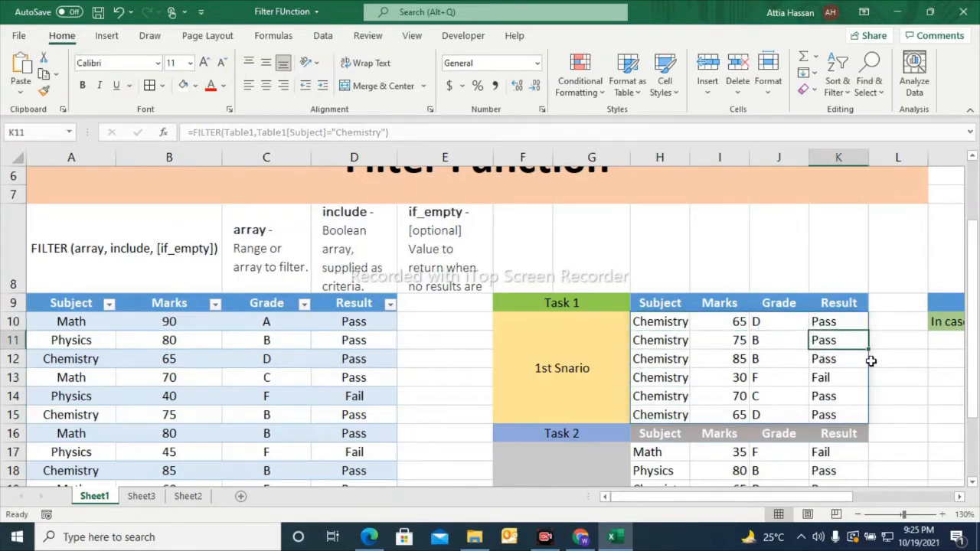
{"action": "key", "text": "Left"}
{"action": "key", "text": "Up"}
{"action": "key", "text": "Up"}
{"action": "key", "text": "Up"}
{"action": "key", "text": "Up"}
{"action": "key", "text": "Left"}
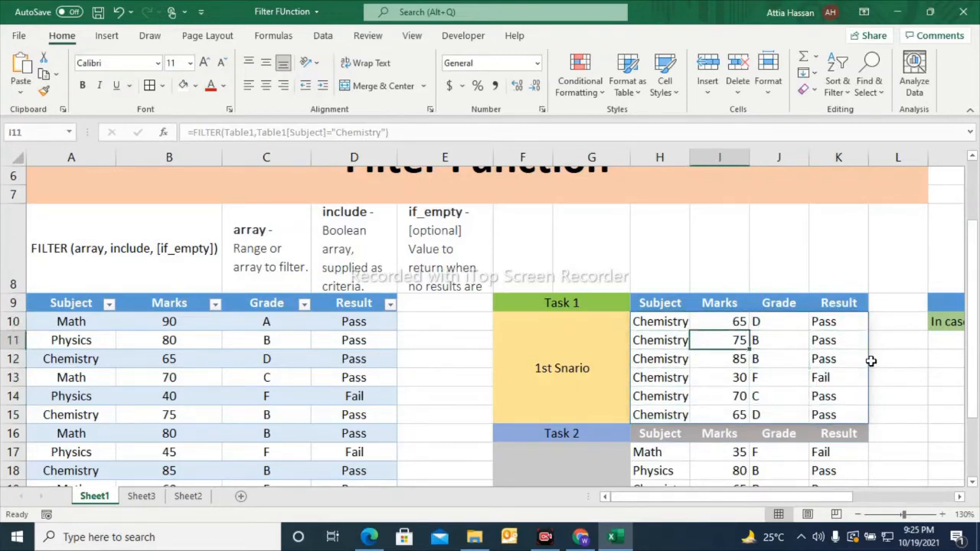
{"action": "key", "text": "Down"}
{"action": "key", "text": "Down"}
{"action": "key", "text": "Down"}
{"action": "key", "text": "Left"}
{"action": "key", "text": "Down"}
{"action": "key", "text": "Right"}
Look over the Task 2 block with the multiple-criteria results.
{"action": "key", "text": "Down"}
{"action": "key", "text": "Down"}
{"action": "key", "text": "Down"}
{"action": "key", "text": "Down"}
{"action": "key", "text": "Down"}
{"action": "key", "text": "Down"}
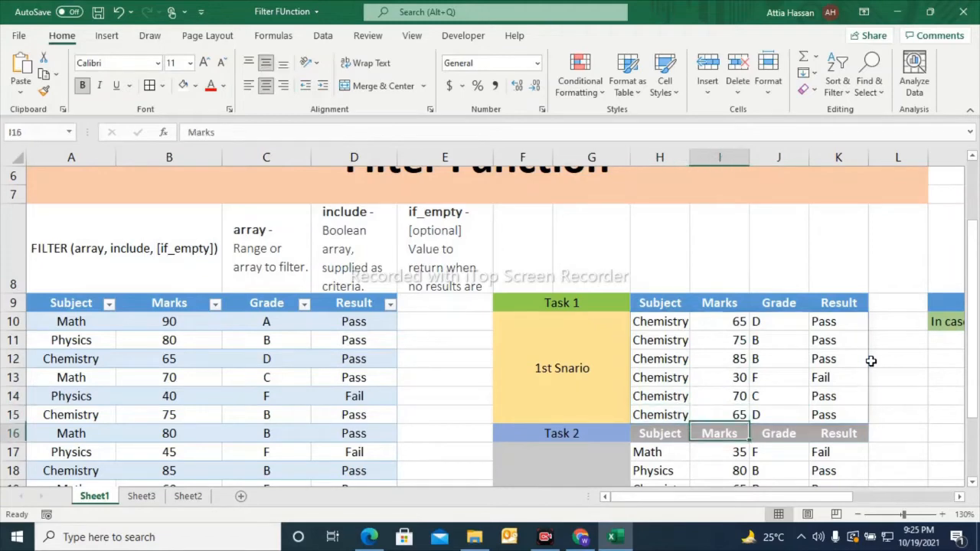
{"action": "key", "text": "Up"}
{"action": "key", "text": "Up"}
{"action": "key", "text": "Up"}
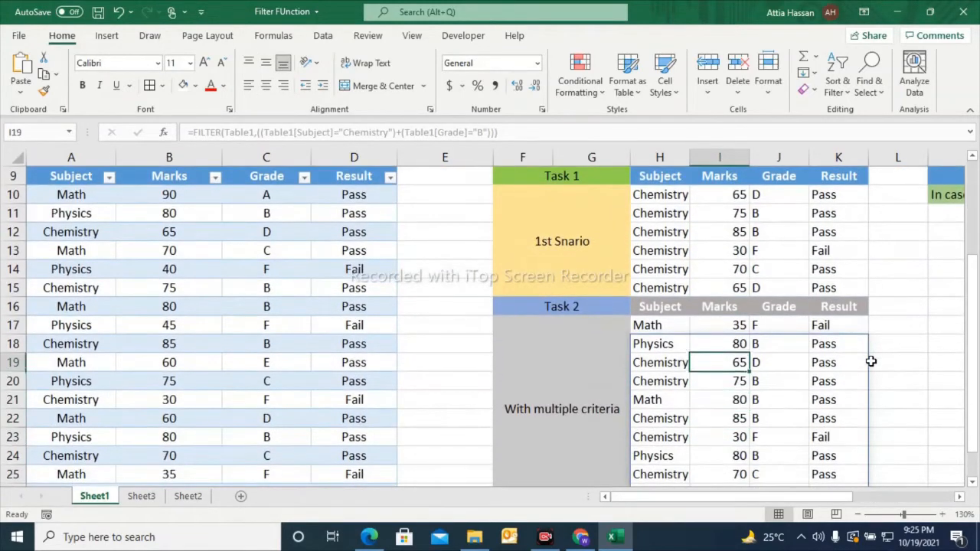
{"action": "key", "text": "Down"}
{"action": "key", "text": "Down"}
{"action": "key", "text": "Down"}
{"action": "key", "text": "Down"}
{"action": "key", "text": "Down"}
{"action": "key", "text": "Down"}
{"action": "key", "text": "Down"}
{"action": "key", "text": "Down"}
{"action": "key", "text": "Down"}
{"action": "key", "text": "Left"}
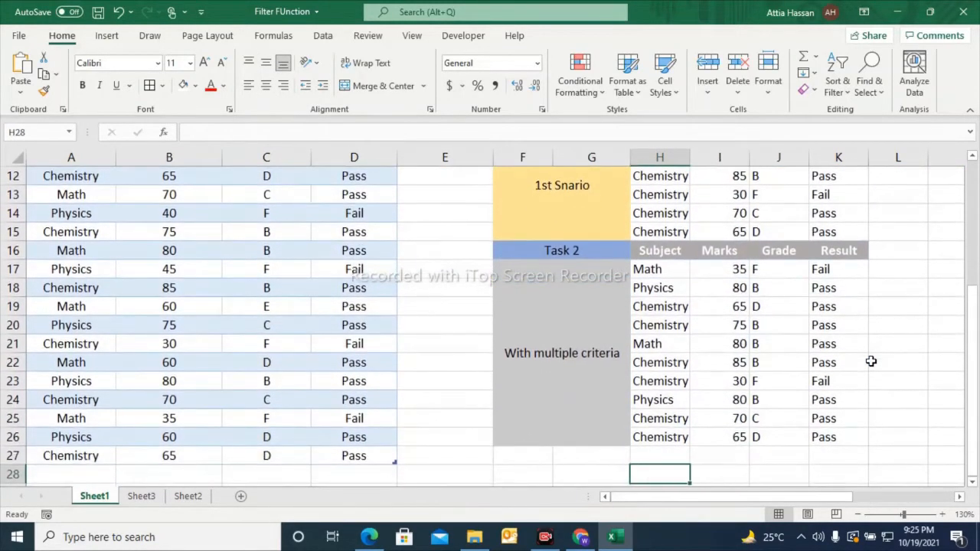
{"action": "key", "text": "Up"}
{"action": "key", "text": "Up"}
{"action": "key", "text": "Left"}
{"action": "key", "text": "Up"}
{"action": "key", "text": "Down"}
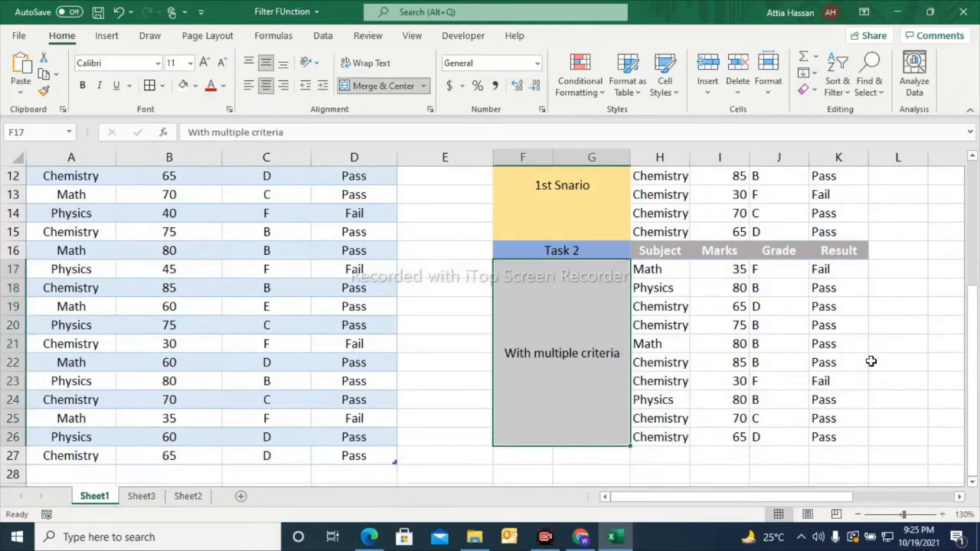
Extend the Task 2 description in F17 with "& logical functions like and OR".
{"action": "double_click", "coordinate": [551, 312]}
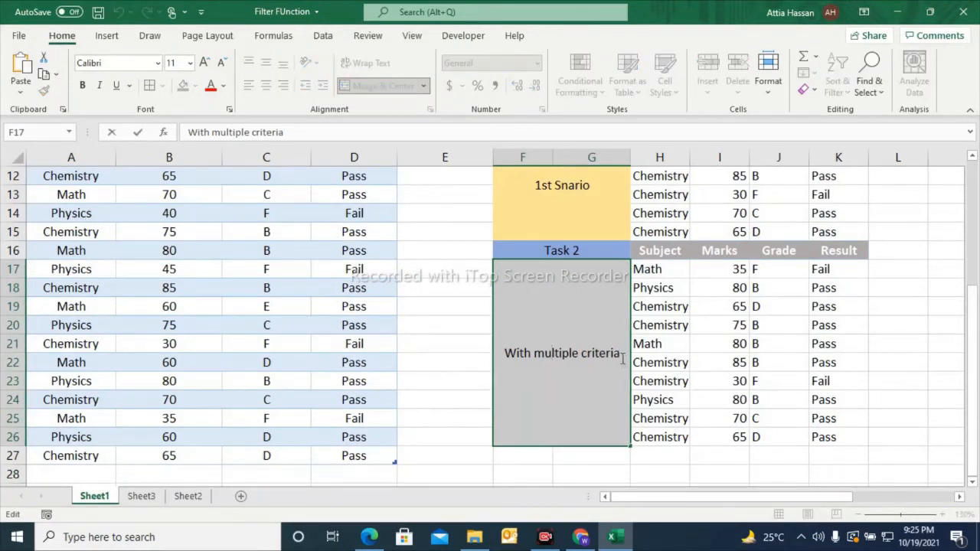
{"action": "type", "text": "&"}
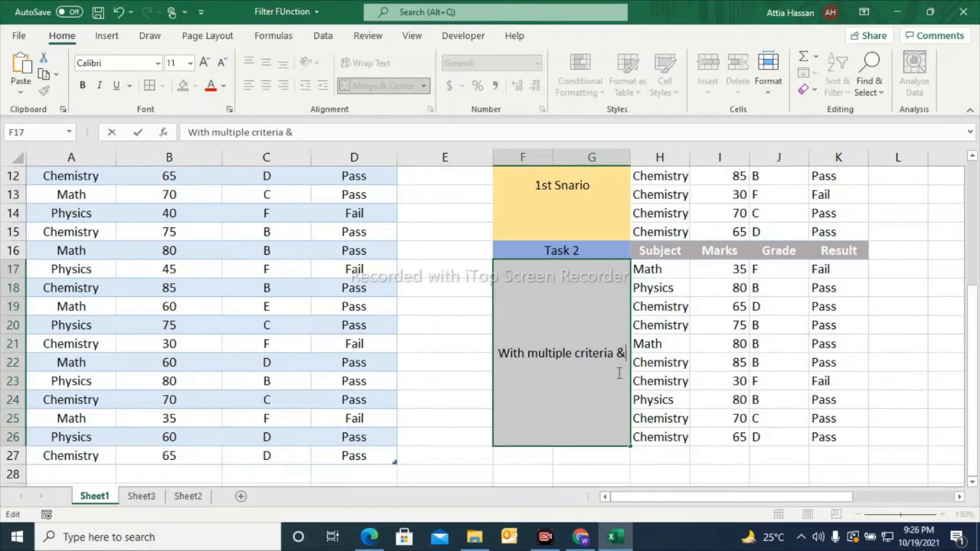
{"action": "type", "text": " logic"}
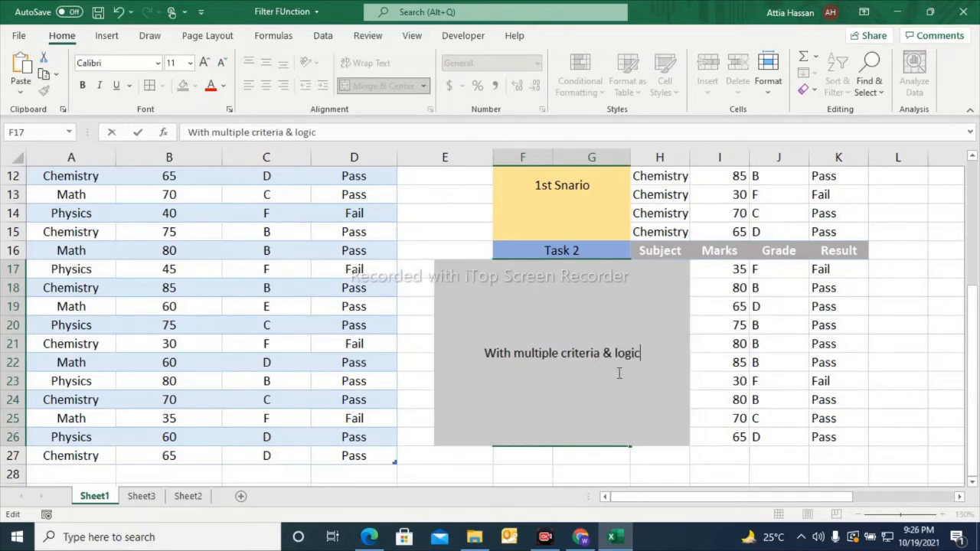
{"action": "type", "text": "al funct"}
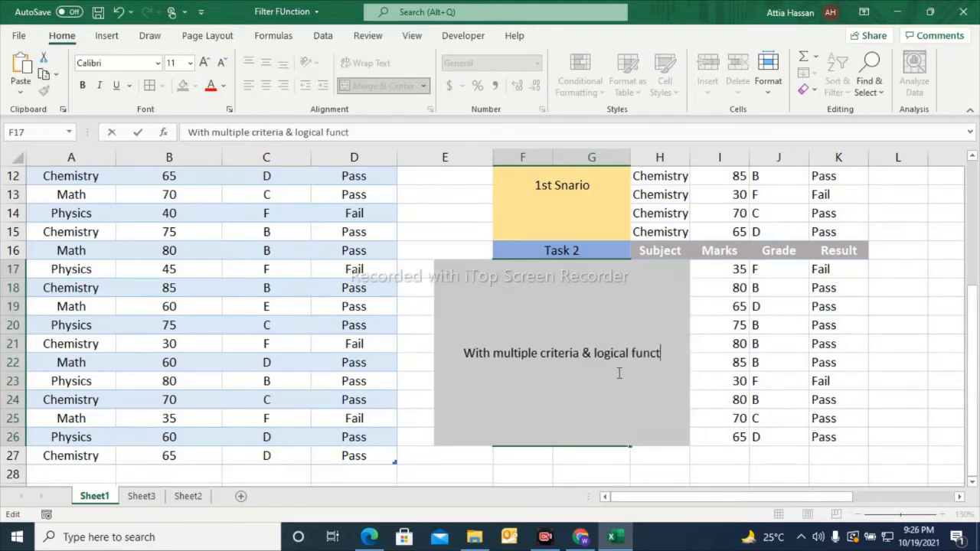
{"action": "type", "text": "ions like an"}
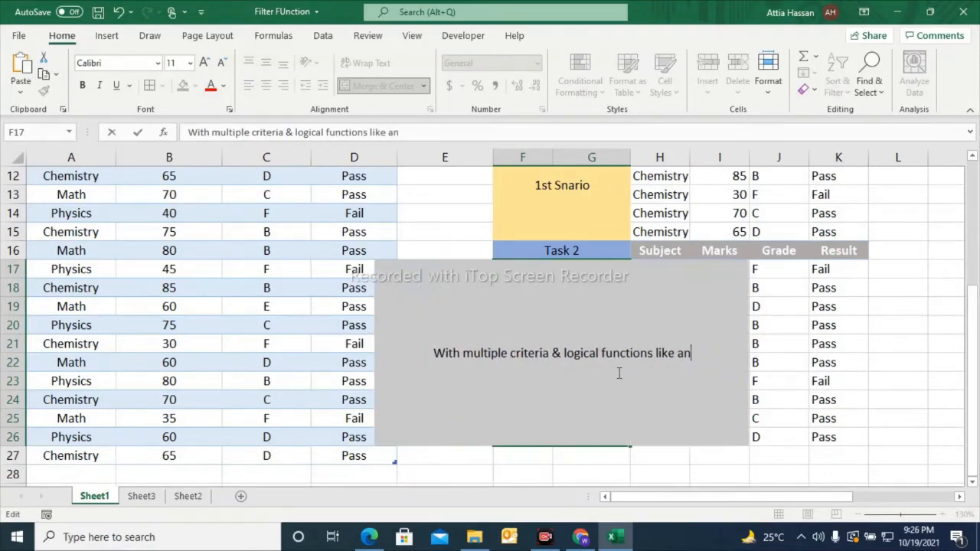
{"action": "type", "text": "d OR"}
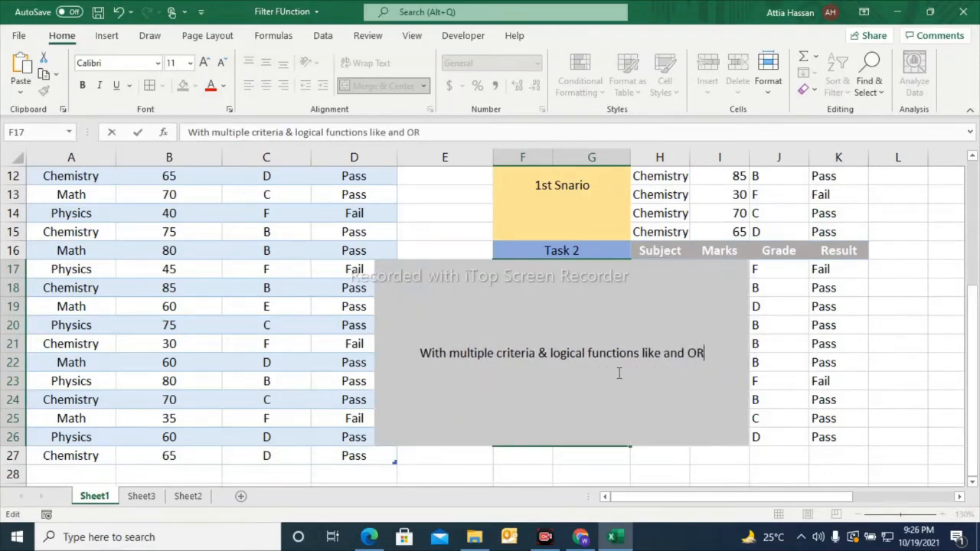
Replace the lowercase "and" in the F17 description with "AND" and commit the text.
{"action": "key", "text": "Left"}
{"action": "key", "text": "Left"}
{"action": "key", "text": "Left"}
{"action": "key", "text": "BackSpace"}
{"action": "key", "text": "BackSpace"}
{"action": "key", "text": "BackSpace"}
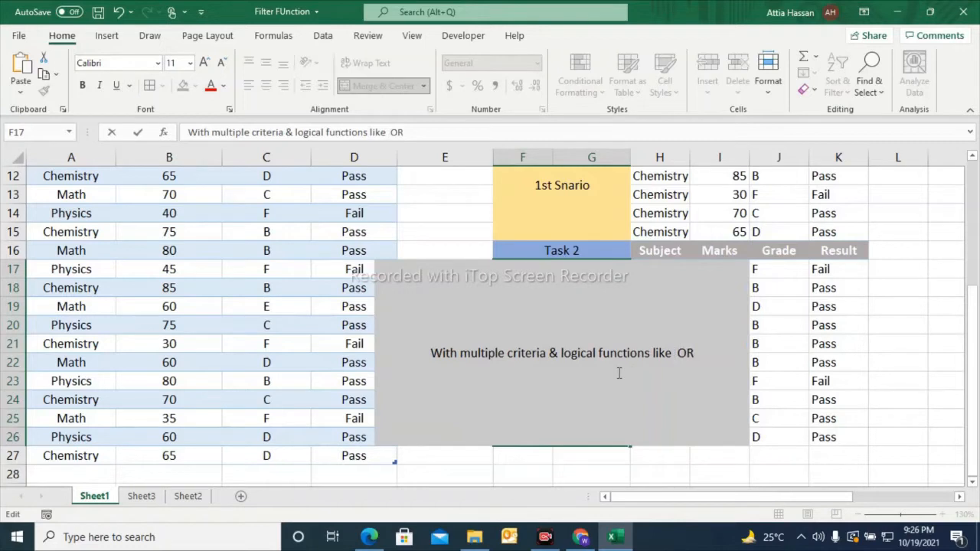
{"action": "type", "text": "AND"}
{"action": "key", "text": "Return"}
Clear the existing FILTER formula from H17 in the Task 2 block.
{"action": "key", "text": "Up"}
{"action": "key", "text": "Up"}
{"action": "key", "text": "Down"}
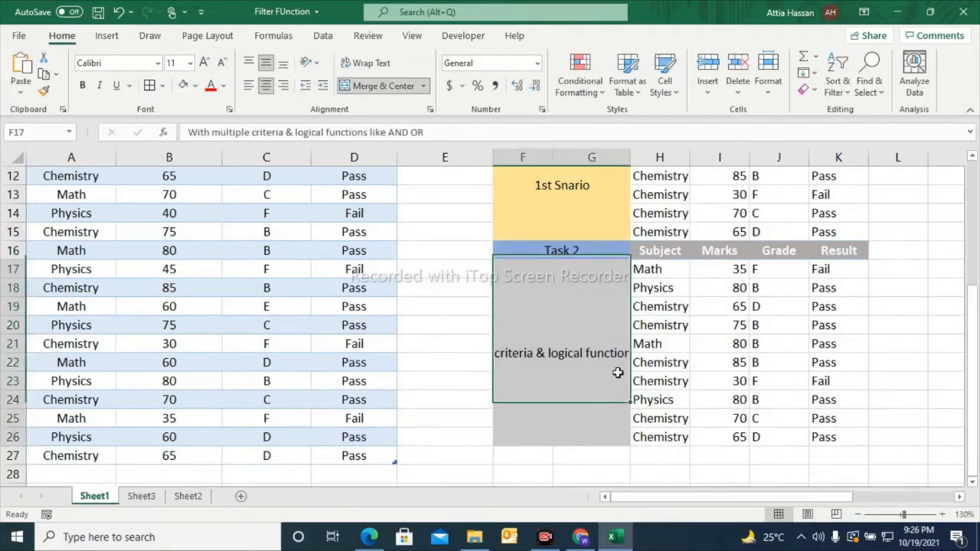
{"action": "key", "text": "Right"}
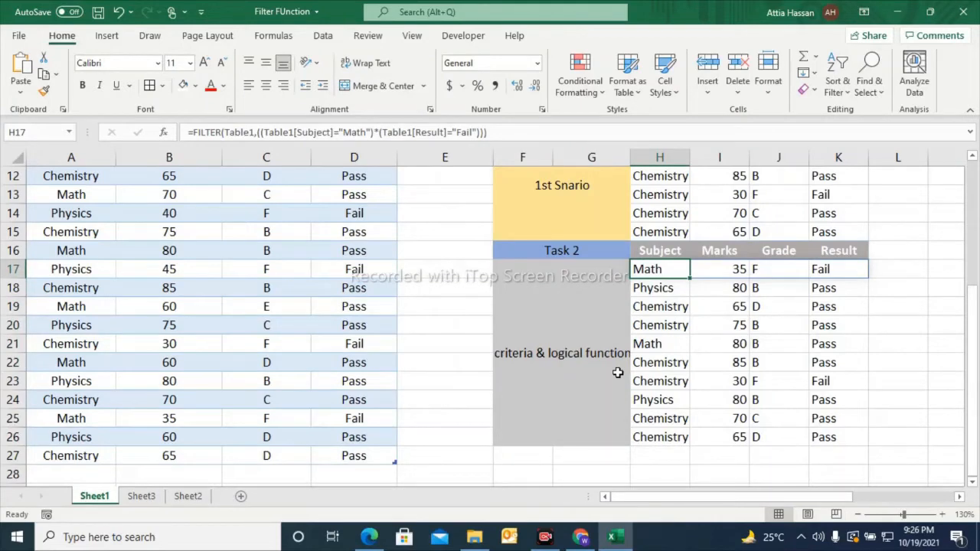
{"action": "key", "text": "BackSpace"}
{"action": "key", "text": "Up"}
{"action": "key", "text": "Down"}
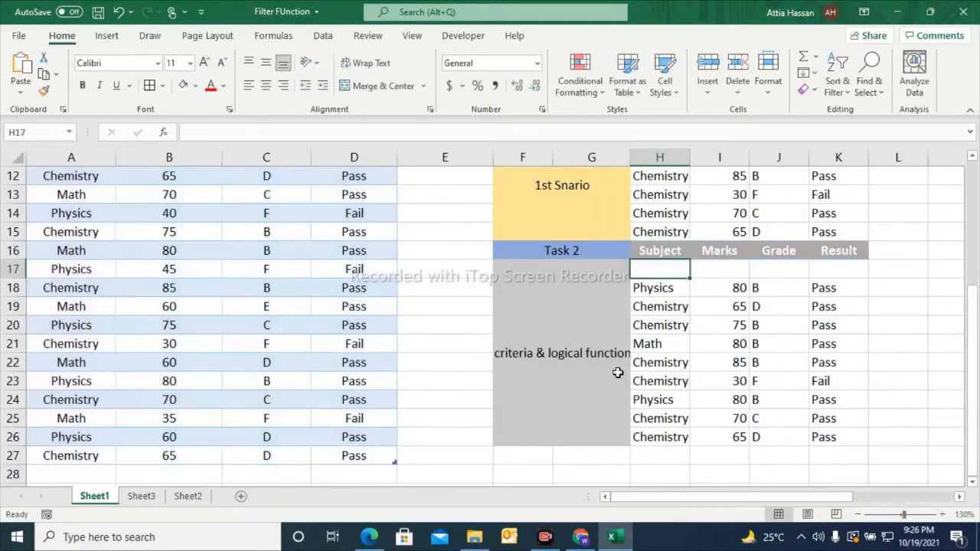
Look over the Task 1 results and the column headers above the emptied Task 2 cell.
{"action": "key", "text": "Up"}
{"action": "key", "text": "Up"}
{"action": "key", "text": "Up"}
{"action": "key", "text": "Up"}
{"action": "key", "text": "Up"}
{"action": "key", "text": "Up"}
{"action": "key", "text": "Up"}
{"action": "key", "text": "Up"}
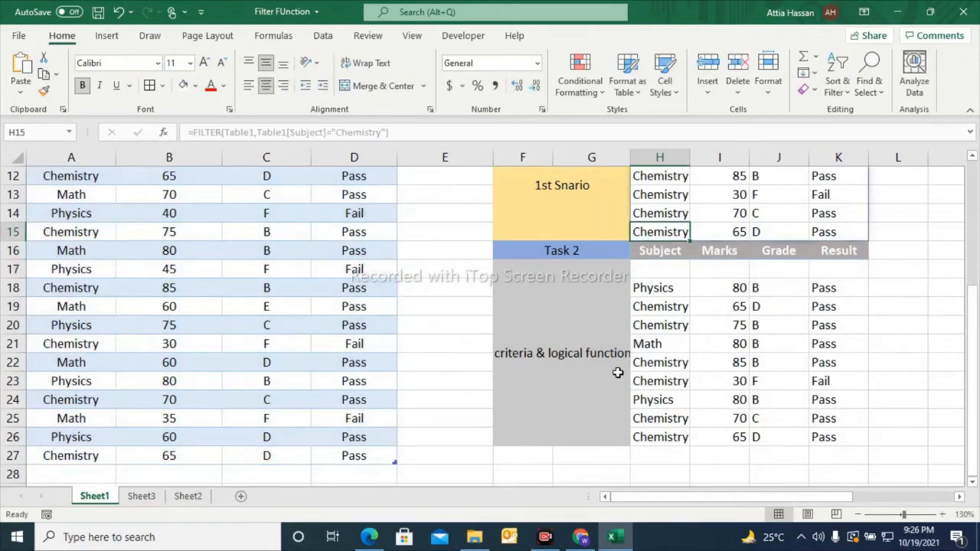
{"action": "key", "text": "Down"}
{"action": "key", "text": "Down"}
{"action": "key", "text": "Down"}
{"action": "key", "text": "Down"}
{"action": "key", "text": "Down"}
{"action": "key", "text": "Down"}
{"action": "key", "text": "Down"}
{"action": "key", "text": "Down"}
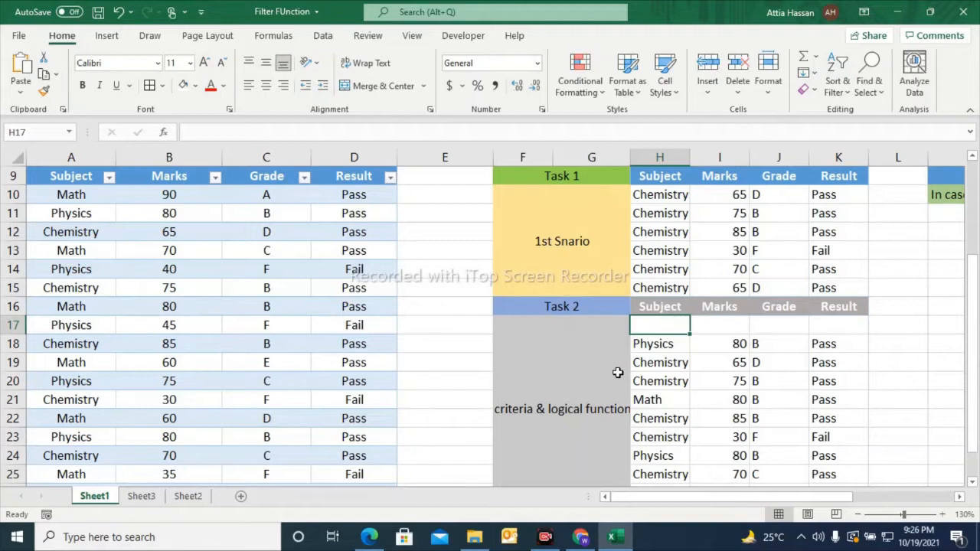
Begin a FILTER formula in H17 with all of Table1's data (A10:D27) as the array argument.
{"action": "type", "text": "="}
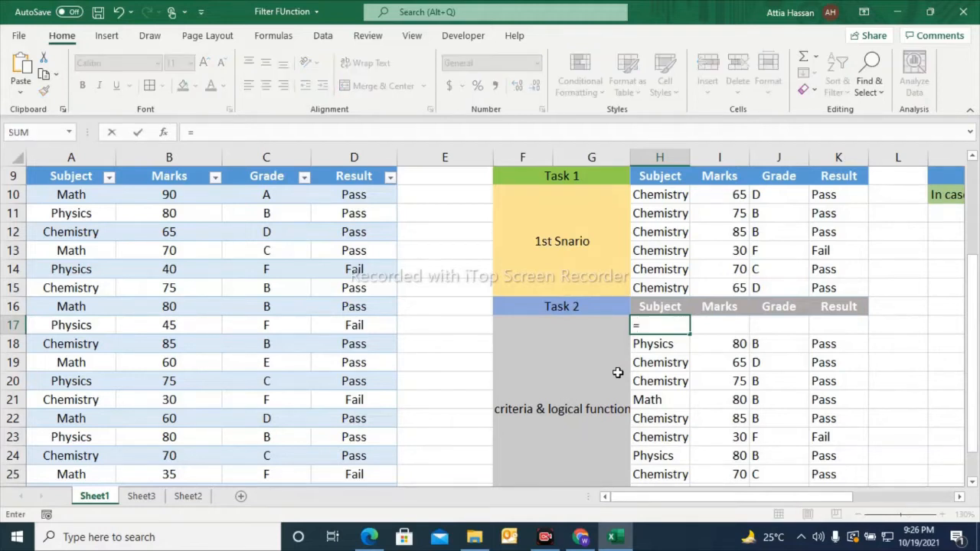
{"action": "type", "text": "filter"}
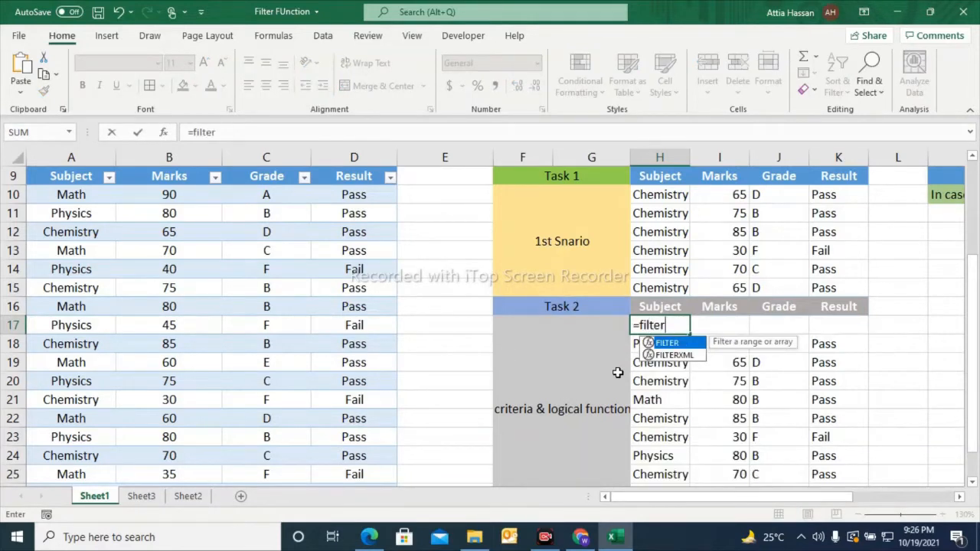
{"action": "type", "text": "("}
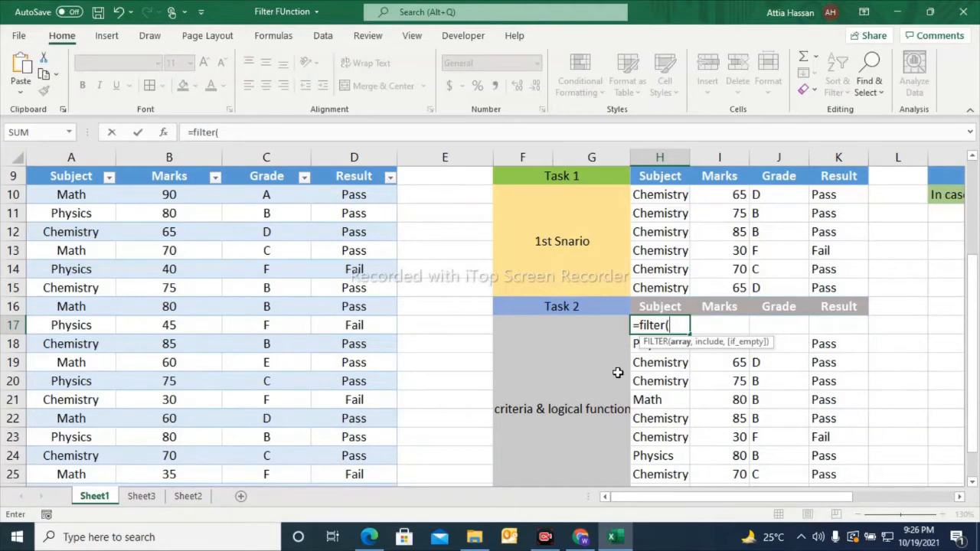
{"action": "left_click", "coordinate": [62, 193]}
{"action": "key", "text": "shift+Right"}
{"action": "key", "text": "shift+Right"}
{"action": "key", "text": "shift+Right"}
{"action": "key", "text": "shift+Down"}
{"action": "key", "text": "shift+Down"}
{"action": "key", "text": "shift+Down"}
{"action": "key", "text": "shift+Down"}
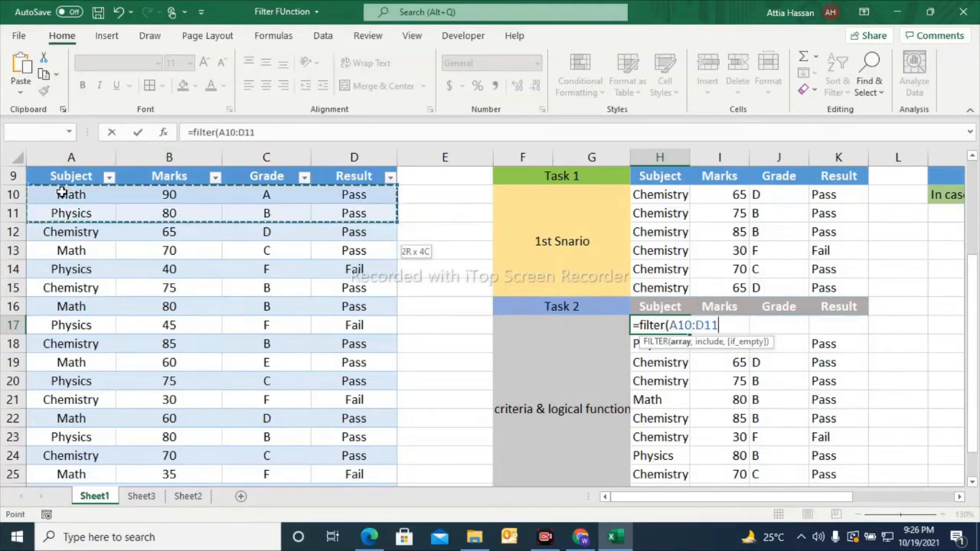
{"action": "key", "text": "shift+Down"}
{"action": "key", "text": "shift+Down"}
{"action": "key", "text": "shift+Down"}
{"action": "key", "text": "shift+Down"}
{"action": "key", "text": "shift+Down"}
{"action": "key", "text": "shift+Down"}
{"action": "key", "text": "shift+Down"}
{"action": "key", "text": "shift+Down"}
{"action": "key", "text": "shift+Down"}
{"action": "key", "text": "shift+Down"}
{"action": "key", "text": "shift+Down"}
{"action": "key", "text": "shift+Down"}
{"action": "key", "text": "shift+Down"}
{"action": "key", "text": "shift+Down"}
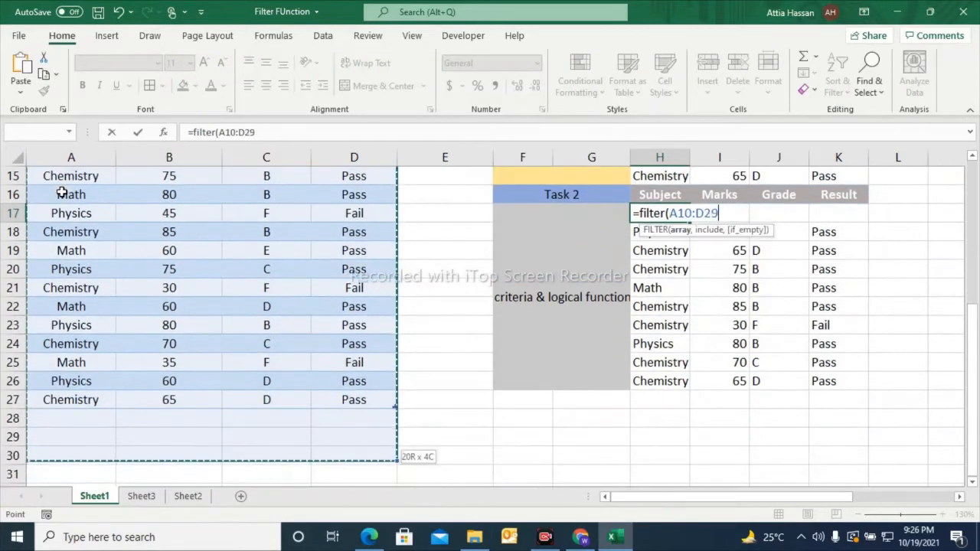
{"action": "key", "text": "shift+Up"}
{"action": "type", "text": ","}
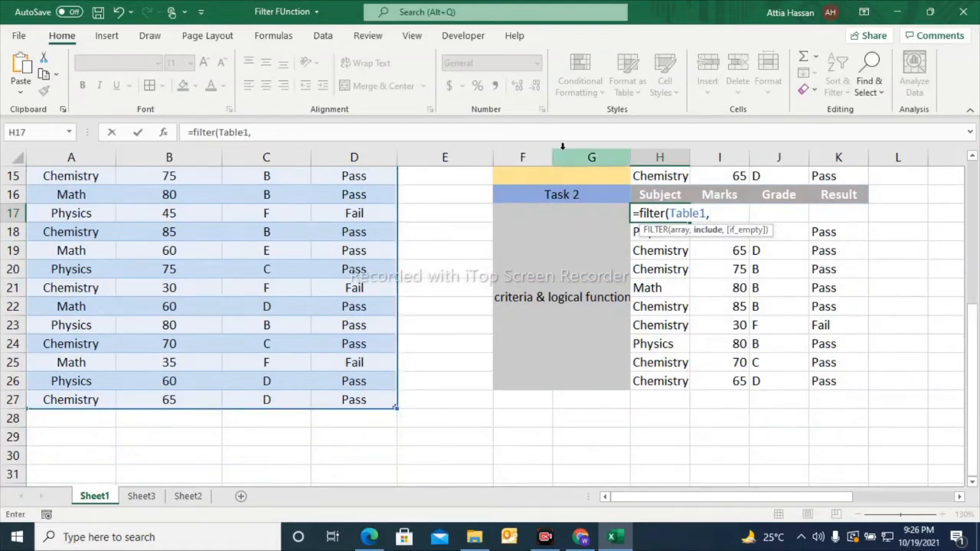
Add Table[Subject]=Math as the include condition of the H17 formula and close the parenthesis.
{"action": "type", "text": "Tab"}
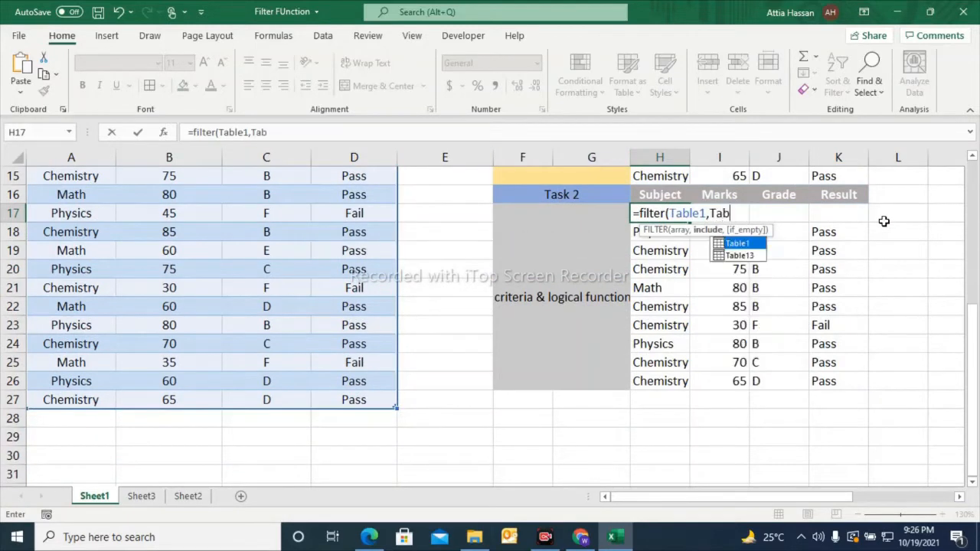
{"action": "type", "text": "le1"}
{"action": "key", "text": "BackSpace"}
{"action": "type", "text": "["}
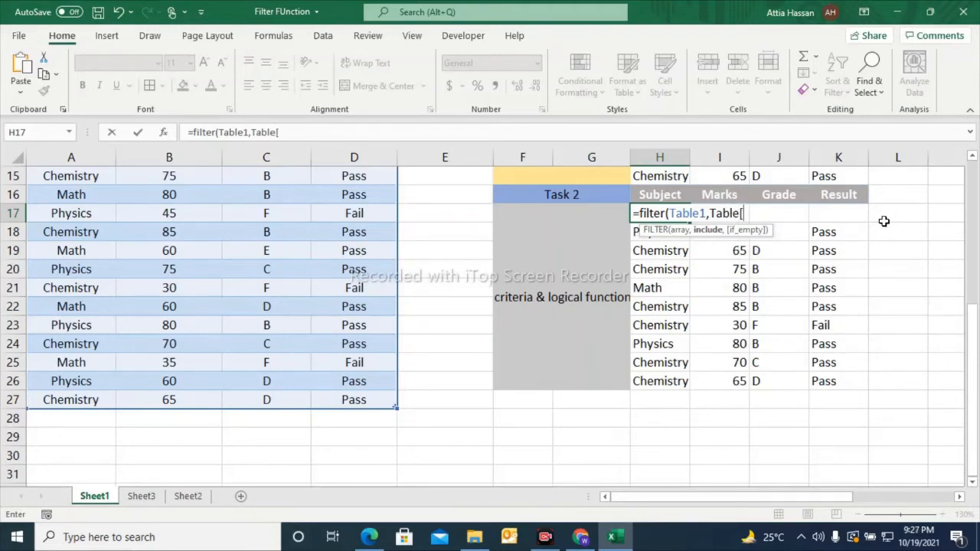
{"action": "type", "text": "Subject"}
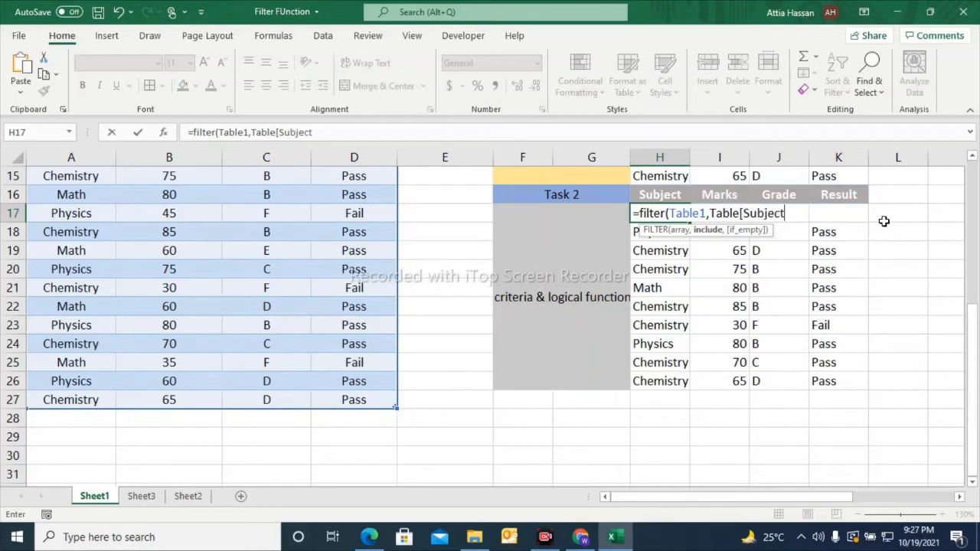
{"action": "type", "text": "]=Math"}
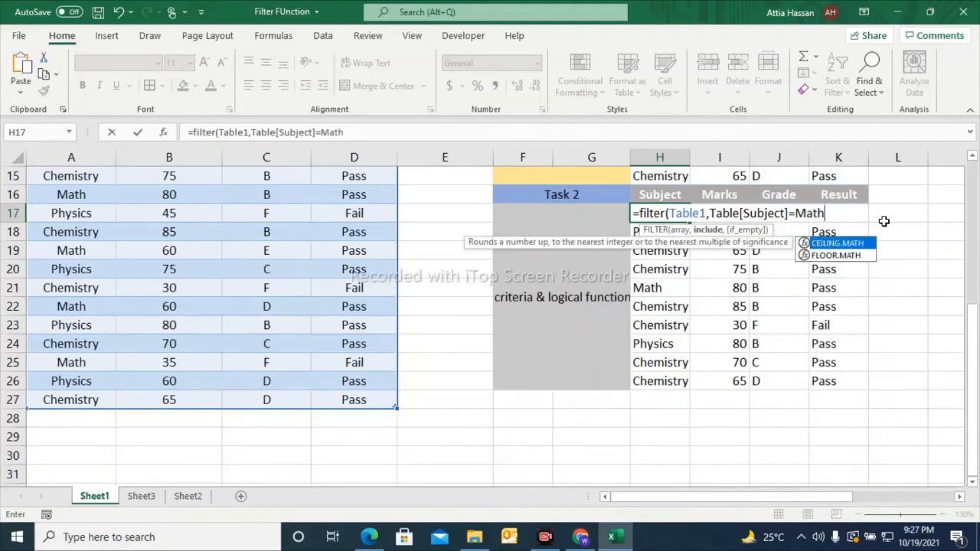
{"action": "type", "text": ")"}
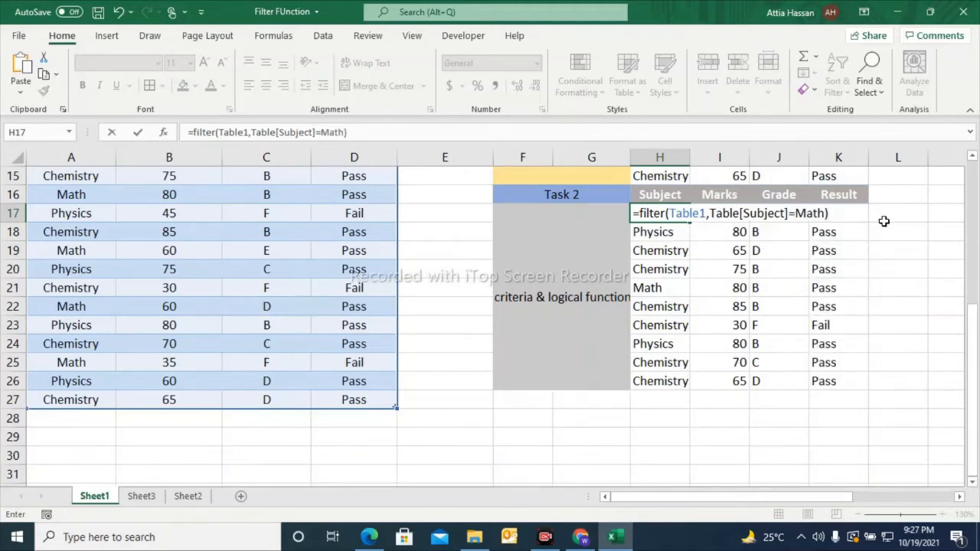
Insert two opening parentheses before the subject condition in the H17 formula.
{"action": "left_click", "coordinate": [712, 213]}
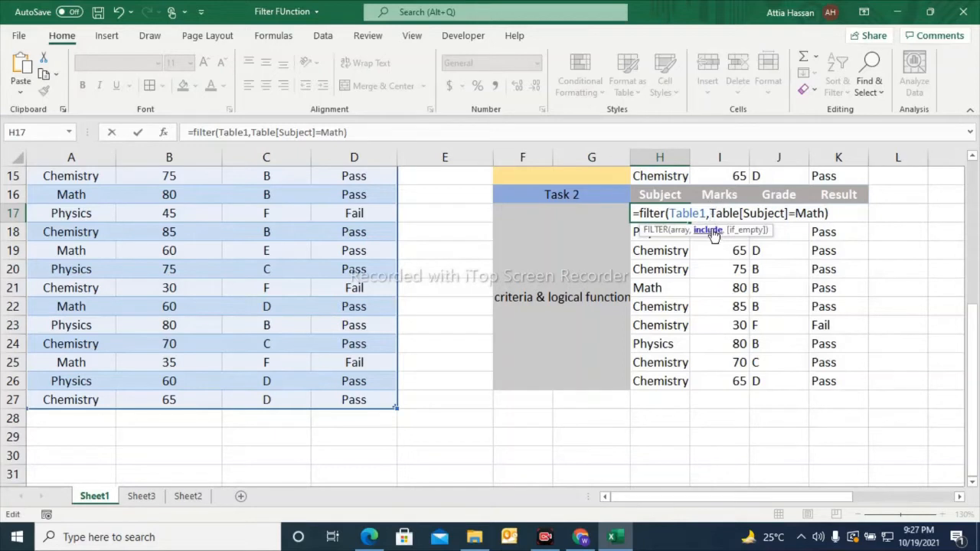
{"action": "type", "text": "(("}
{"action": "key", "text": "Right"}
{"action": "key", "text": "Right"}
{"action": "key", "text": "Right"}
{"action": "key", "text": "Right"}
{"action": "key", "text": "Right"}
{"action": "key", "text": "Right"}
{"action": "key", "text": "Right"}
{"action": "key", "text": "Right"}
{"action": "key", "text": "Right"}
{"action": "key", "text": "Right"}
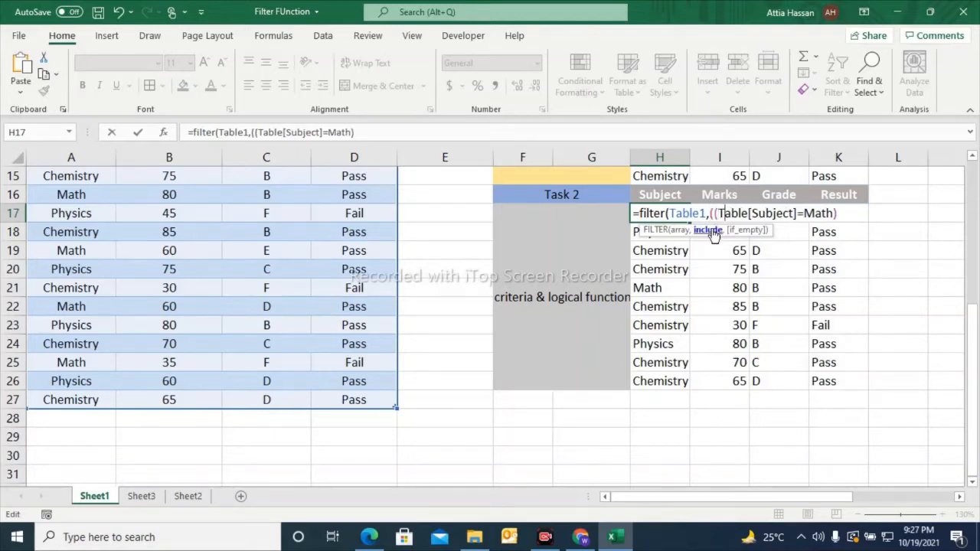
{"action": "key", "text": "Right"}
{"action": "key", "text": "Right"}
{"action": "key", "text": "Right"}
{"action": "key", "text": "Right"}
{"action": "key", "text": "Right"}
{"action": "key", "text": "Right"}
{"action": "key", "text": "Right"}
{"action": "key", "text": "Right"}
{"action": "key", "text": "Right"}
{"action": "key", "text": "Right"}
Multiply the subject condition by (Table1[Result]="Fail"), add a closing parenthesis and try to enter the H17 formula.
{"action": "type", "text": "*"}
{"action": "type", "text": "(Table1"}
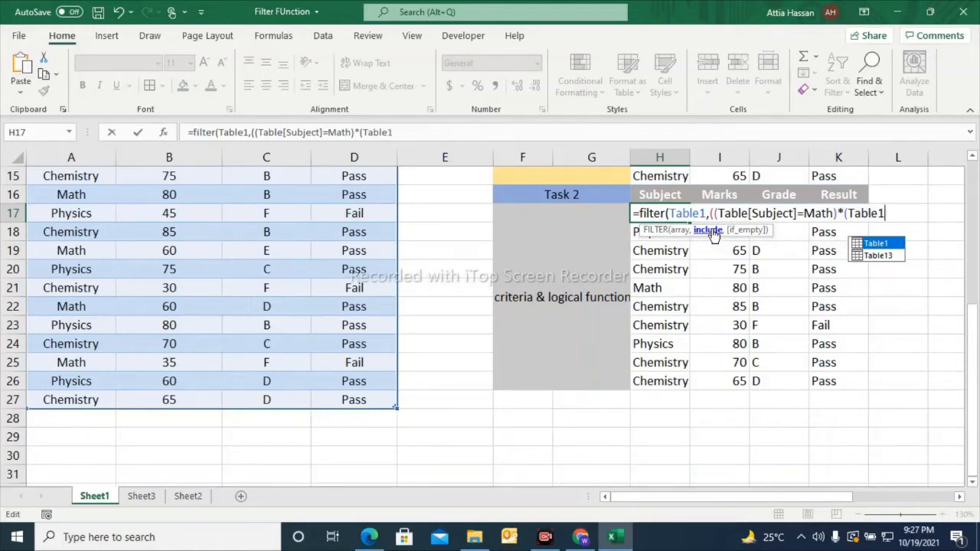
{"action": "type", "text": "["}
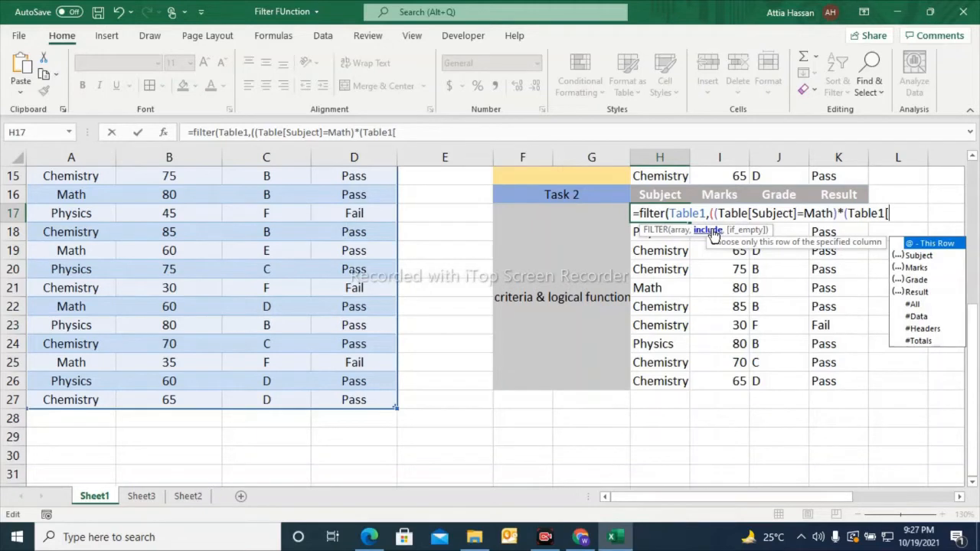
{"action": "type", "text": "Result"}
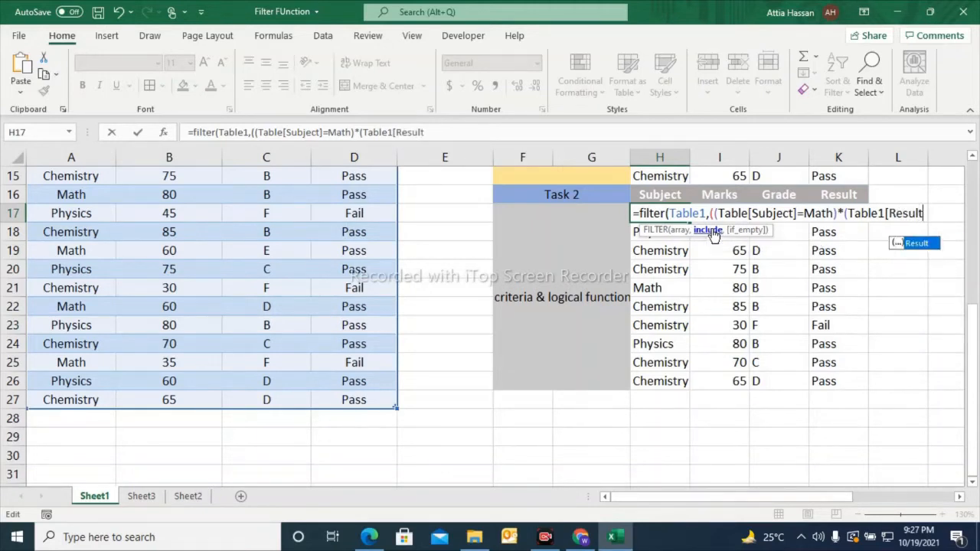
{"action": "type", "text": "]=\""}
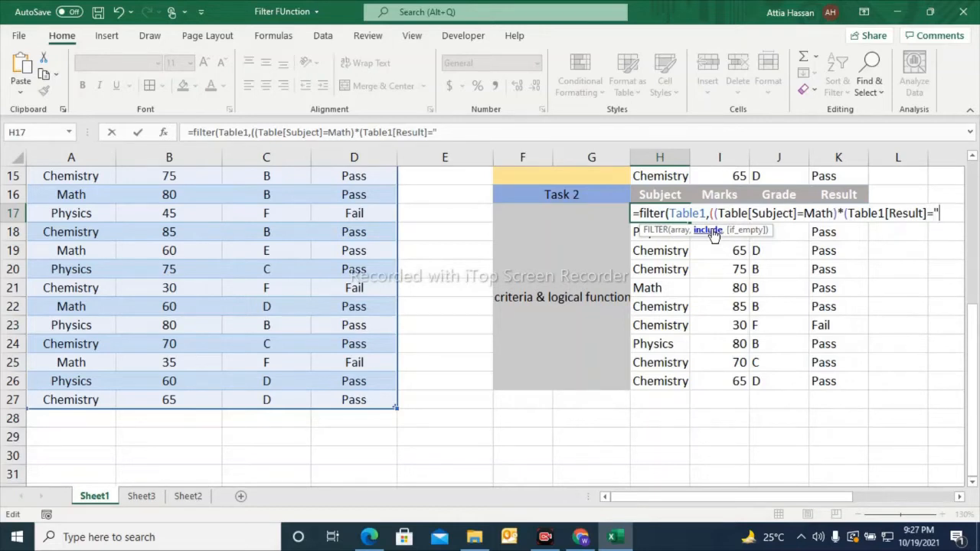
{"action": "type", "text": "Fail\")"}
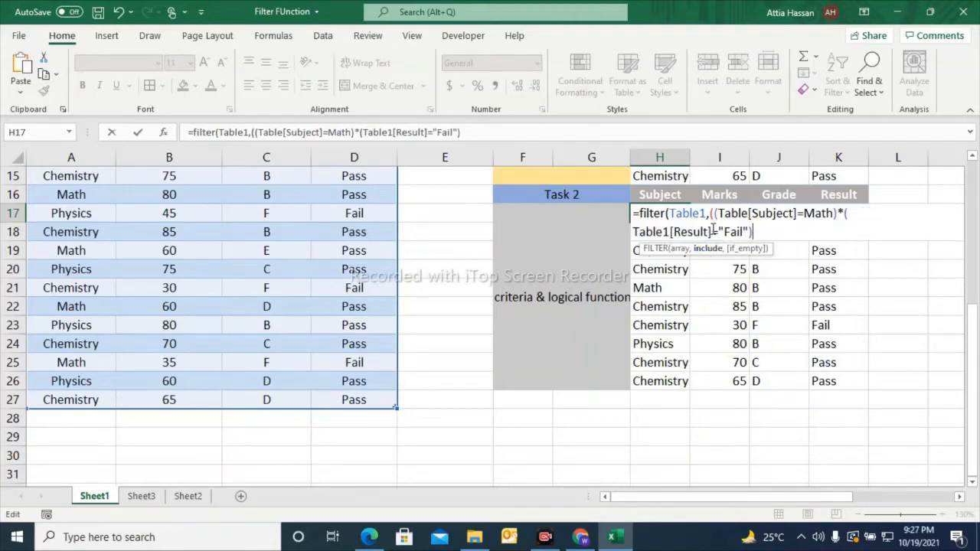
{"action": "type", "text": ")"}
{"action": "key", "text": "Return"}
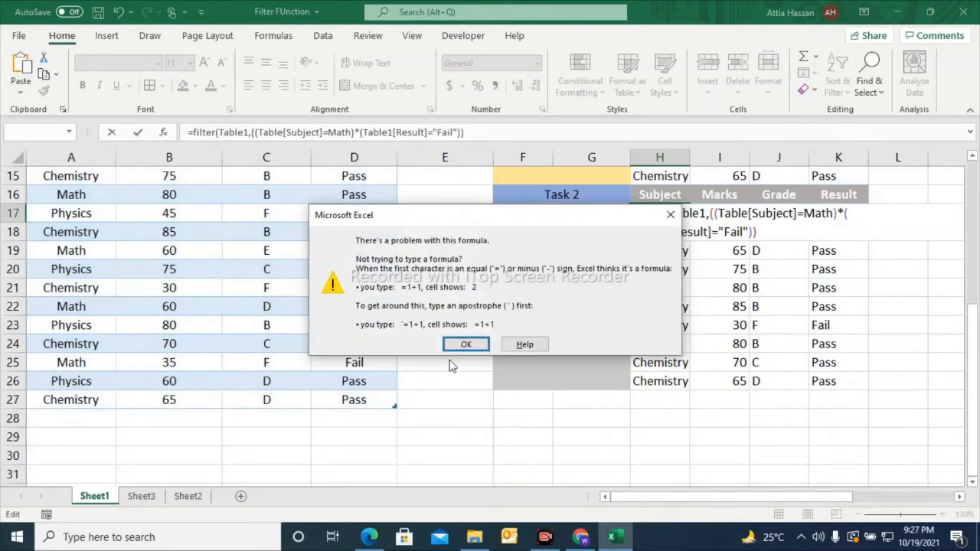
{"action": "left_click", "coordinate": [466, 345]}
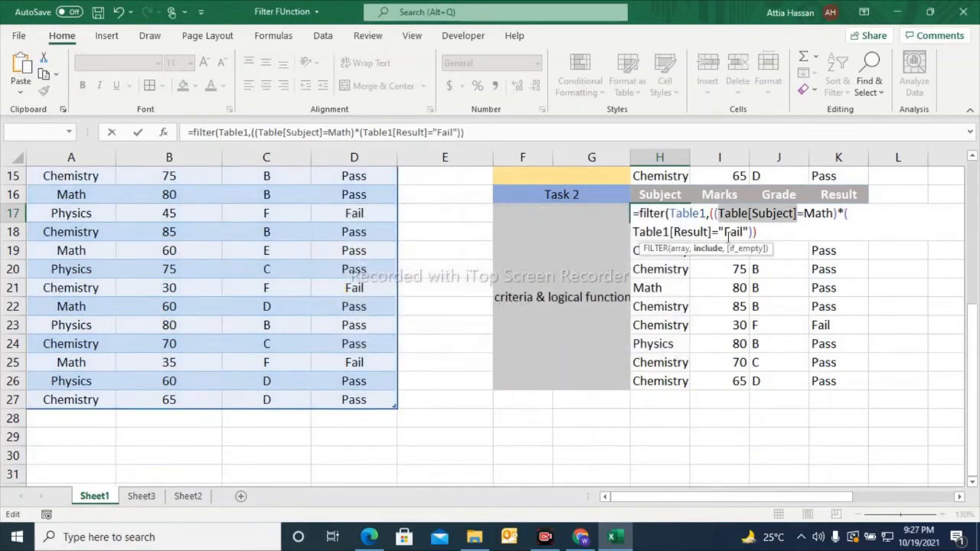
Enclose the Math criterion in double quotation marks within the H17 formula.
{"action": "left_click", "coordinate": [764, 215]}
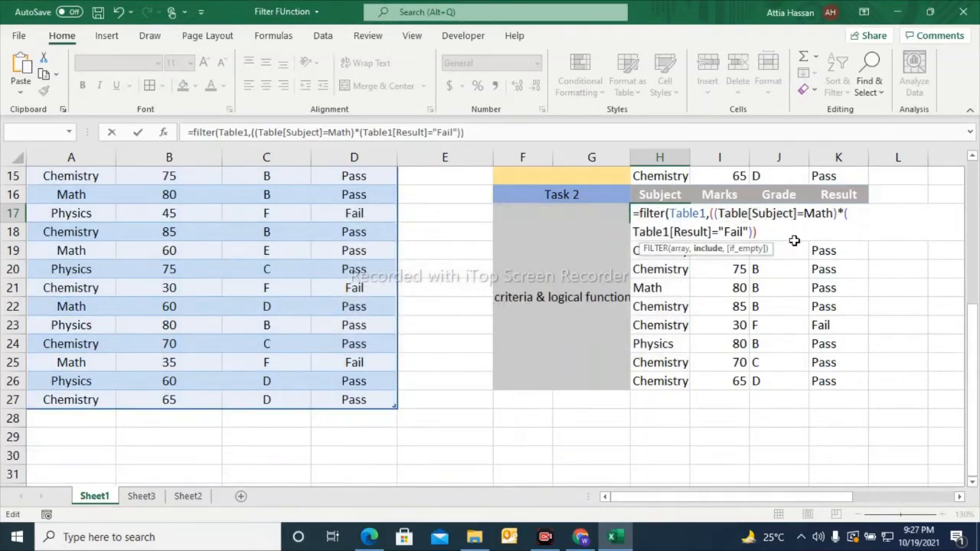
{"action": "key", "text": "Right"}
{"action": "key", "text": "Right"}
{"action": "key", "text": "Right"}
{"action": "key", "text": "Right"}
{"action": "key", "text": "Right"}
{"action": "type", "text": "\""}
{"action": "key", "text": "Right"}
{"action": "key", "text": "Right"}
{"action": "key", "text": "Right"}
{"action": "key", "text": "Right"}
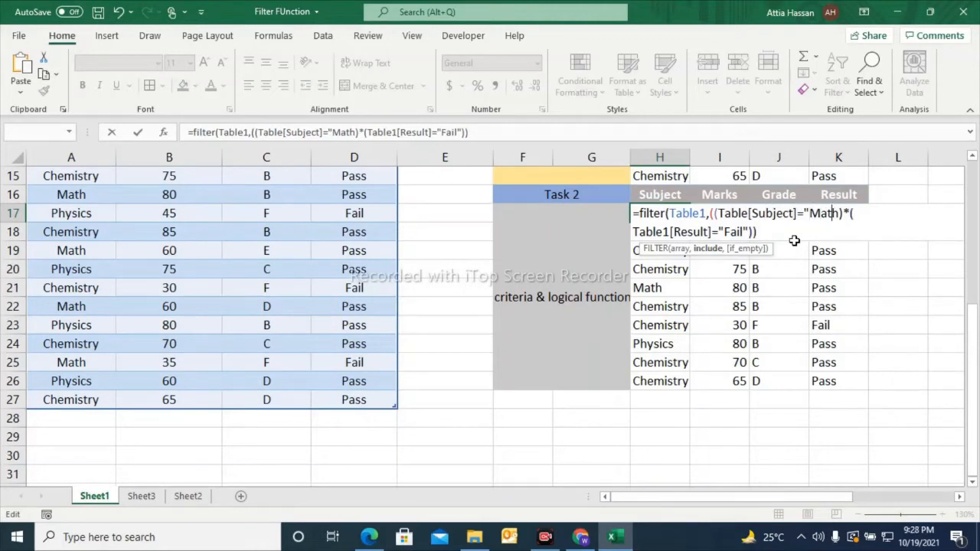
{"action": "type", "text": "\""}
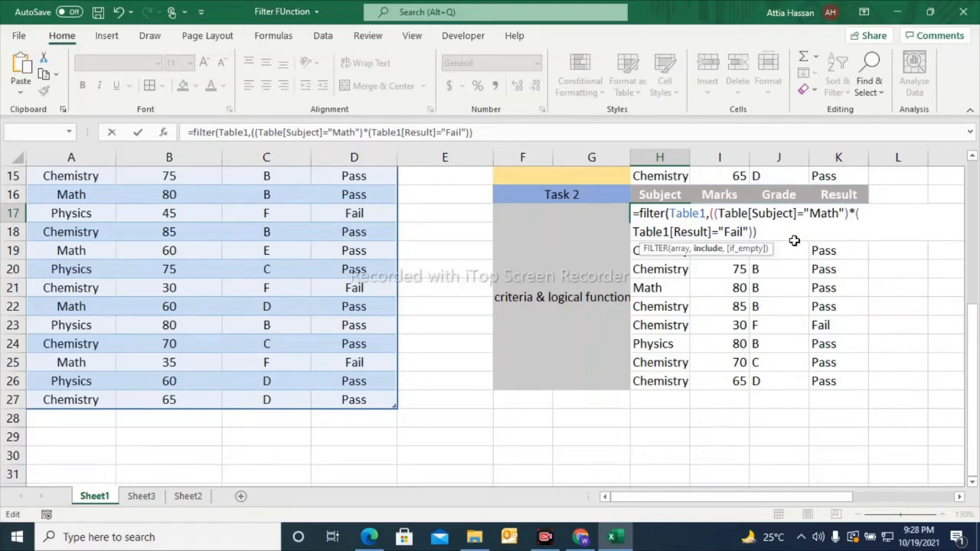
Correct the subject reference in the H17 formula to Table1[Subject] and enter the formula.
{"action": "key", "text": "Return"}
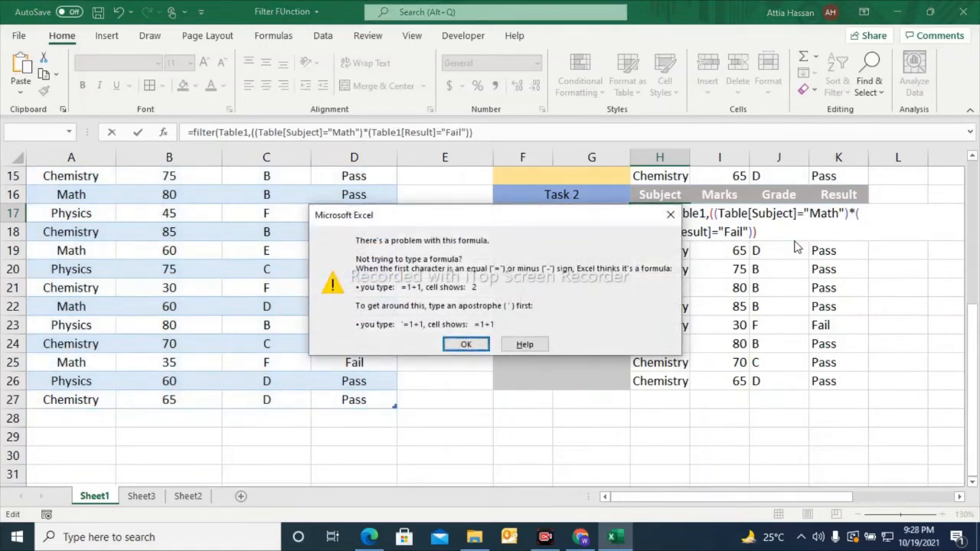
{"action": "key", "text": "Return"}
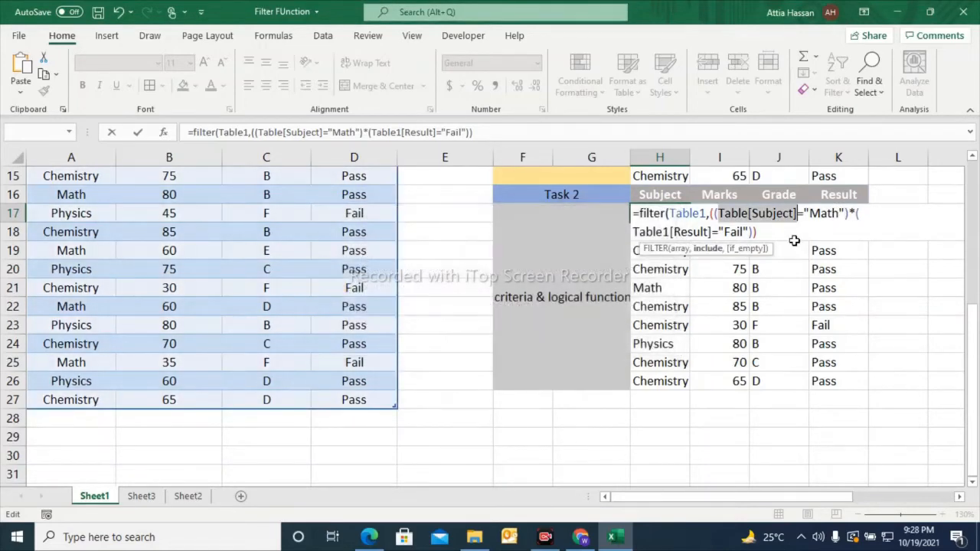
{"action": "left_click", "coordinate": [748, 215]}
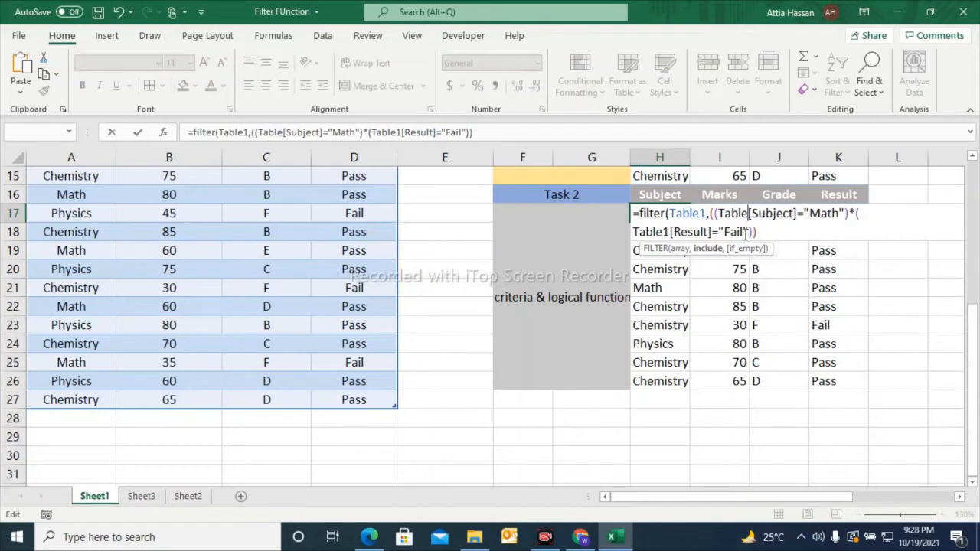
{"action": "type", "text": "1"}
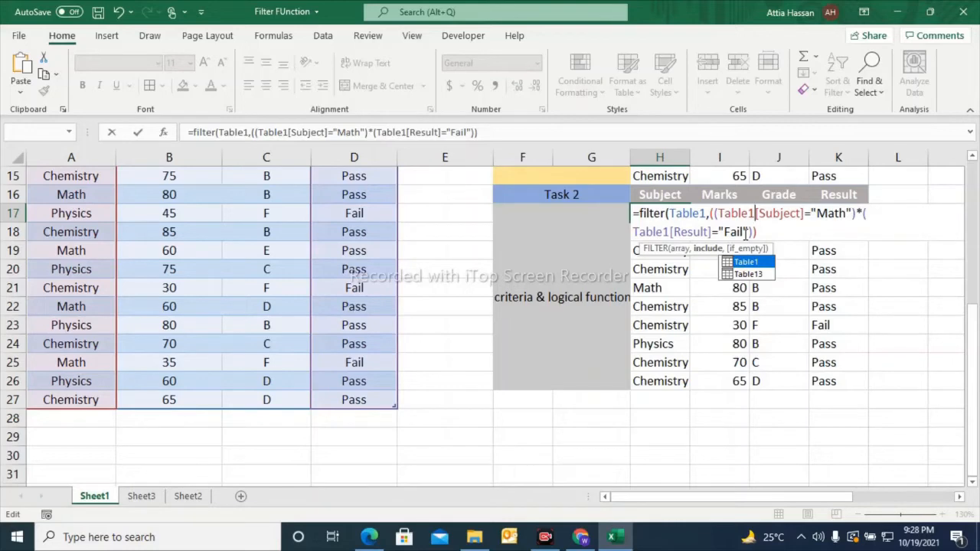
{"action": "left_click", "coordinate": [703, 231]}
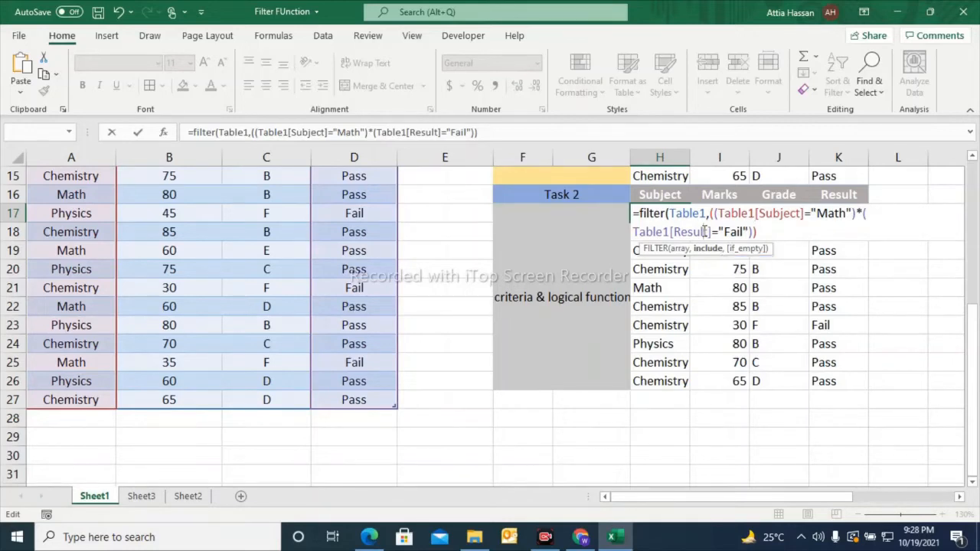
{"action": "key", "text": "Return"}
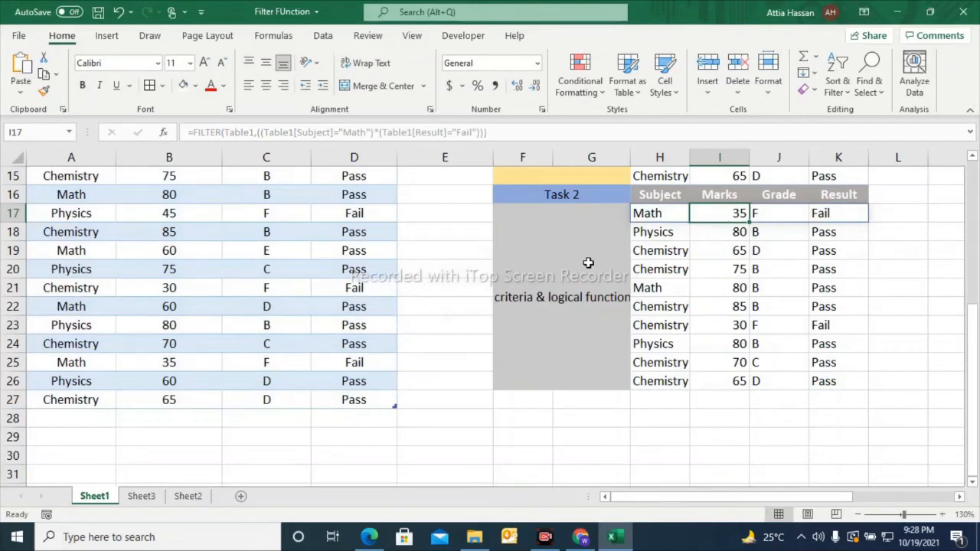
Examine the source table's subjects and results to compare them with the filtered output in row 17.
{"action": "key", "text": "Left"}
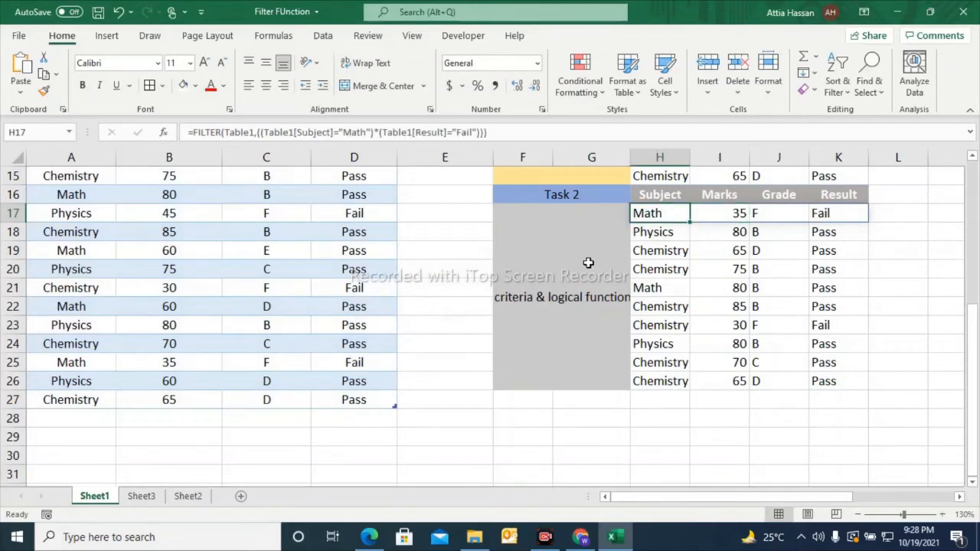
{"action": "key", "text": "Up"}
{"action": "key", "text": "Down"}
{"action": "key", "text": "Left"}
{"action": "key", "text": "Left"}
{"action": "key", "text": "Left"}
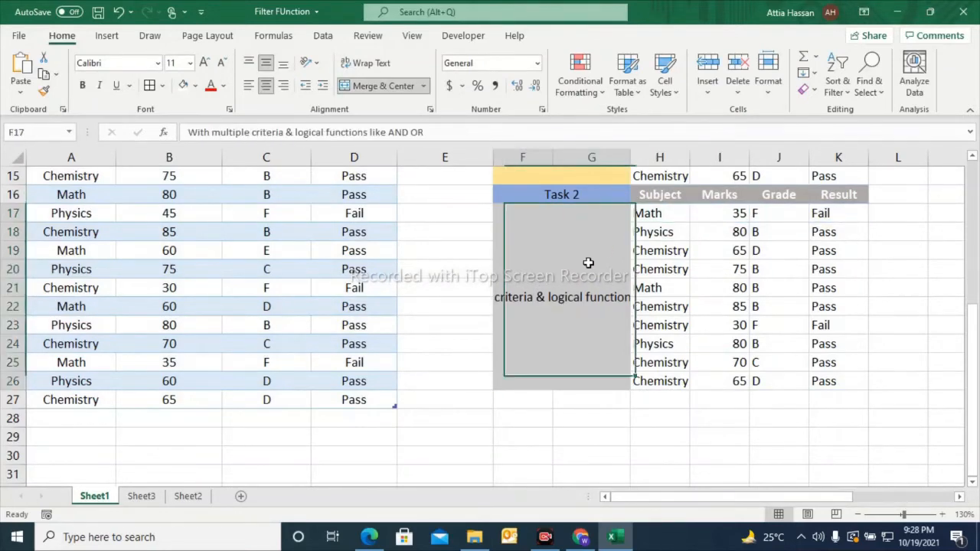
{"action": "key", "text": "Left"}
{"action": "key", "text": "Left"}
{"action": "key", "text": "Left"}
{"action": "key", "text": "Up"}
{"action": "key", "text": "Up"}
{"action": "key", "text": "Up"}
{"action": "key", "text": "Up"}
{"action": "key", "text": "Up"}
{"action": "key", "text": "Up"}
{"action": "key", "text": "Up"}
{"action": "key", "text": "Up"}
{"action": "key", "text": "Up"}
{"action": "key", "text": "Up"}
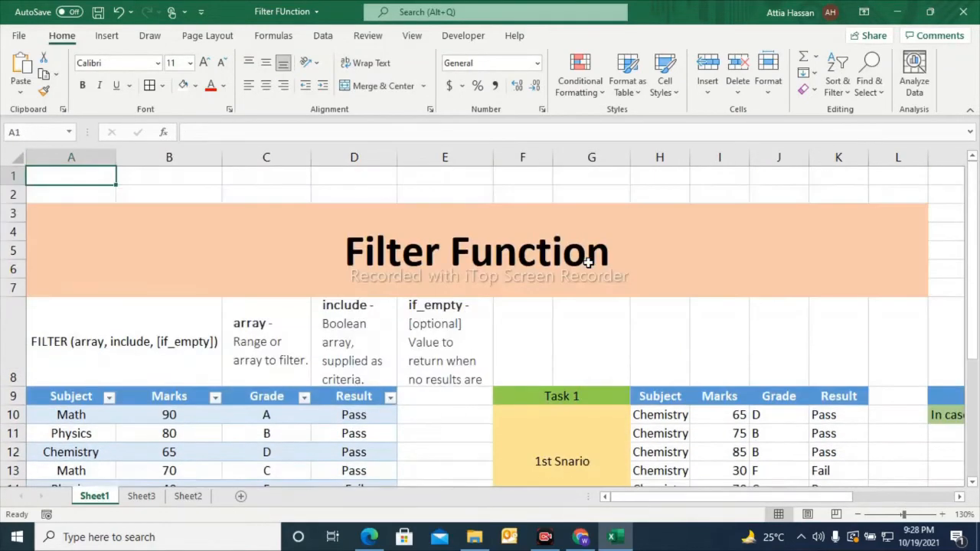
{"action": "key", "text": "Down"}
{"action": "key", "text": "Down"}
{"action": "key", "text": "Down"}
{"action": "key", "text": "Down"}
{"action": "key", "text": "Down"}
{"action": "key", "text": "Down"}
{"action": "key", "text": "Down"}
{"action": "key", "text": "Down"}
{"action": "key", "text": "Down"}
{"action": "key", "text": "Down"}
{"action": "key", "text": "Down"}
{"action": "key", "text": "Down"}
{"action": "key", "text": "Down"}
{"action": "key", "text": "Down"}
{"action": "key", "text": "Down"}
{"action": "key", "text": "Down"}
{"action": "key", "text": "Down"}
{"action": "key", "text": "Up"}
{"action": "key", "text": "Up"}
{"action": "key", "text": "Up"}
{"action": "key", "text": "Up"}
{"action": "key", "text": "Up"}
{"action": "key", "text": "Up"}
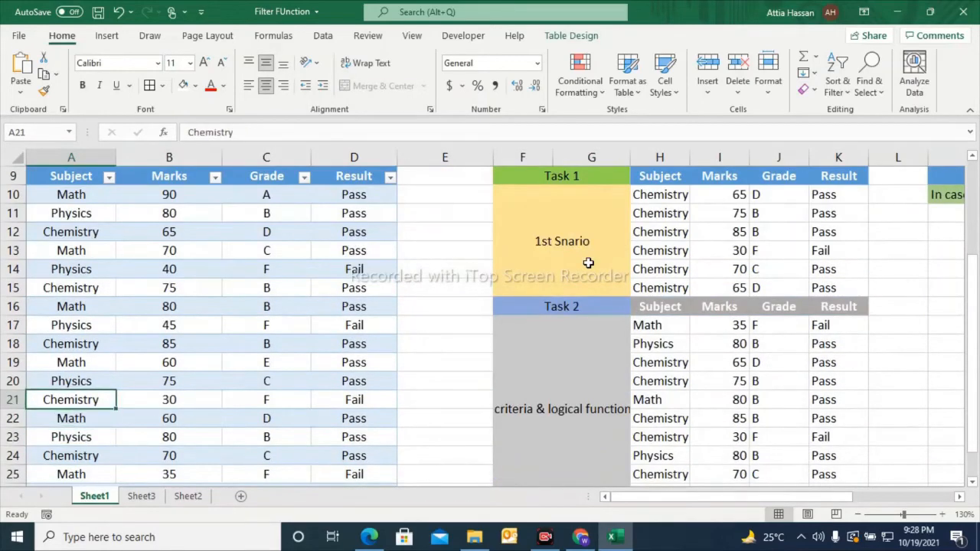
{"action": "key", "text": "Up"}
{"action": "key", "text": "Up"}
{"action": "key", "text": "Up"}
{"action": "key", "text": "Up"}
{"action": "key", "text": "Right"}
{"action": "key", "text": "Right"}
{"action": "key", "text": "Right"}
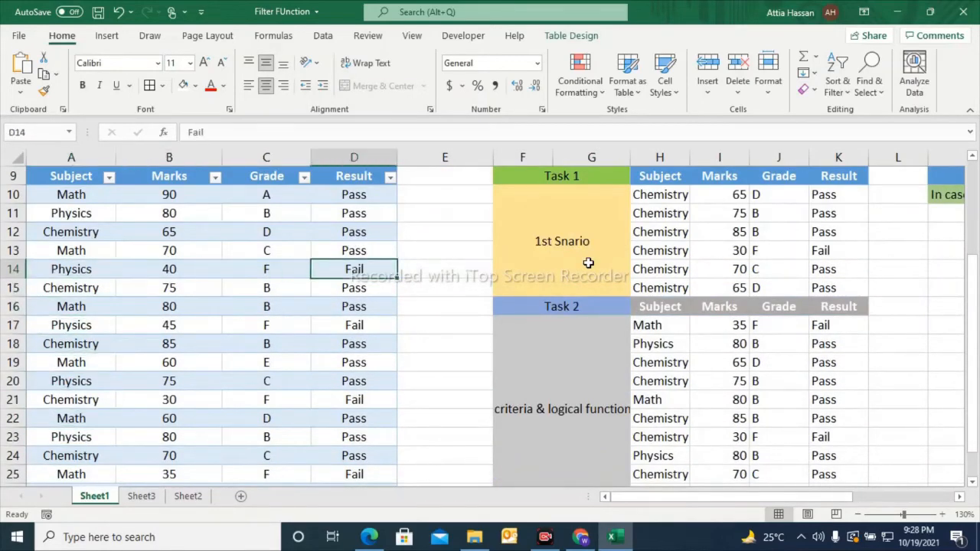
Start a new FILTER formula in H17 with the whole marks table, Table1, as the array.
{"action": "key", "text": "Down"}
{"action": "key", "text": "Down"}
{"action": "key", "text": "Down"}
{"action": "key", "text": "Right"}
{"action": "key", "text": "Right"}
{"action": "key", "text": "Right"}
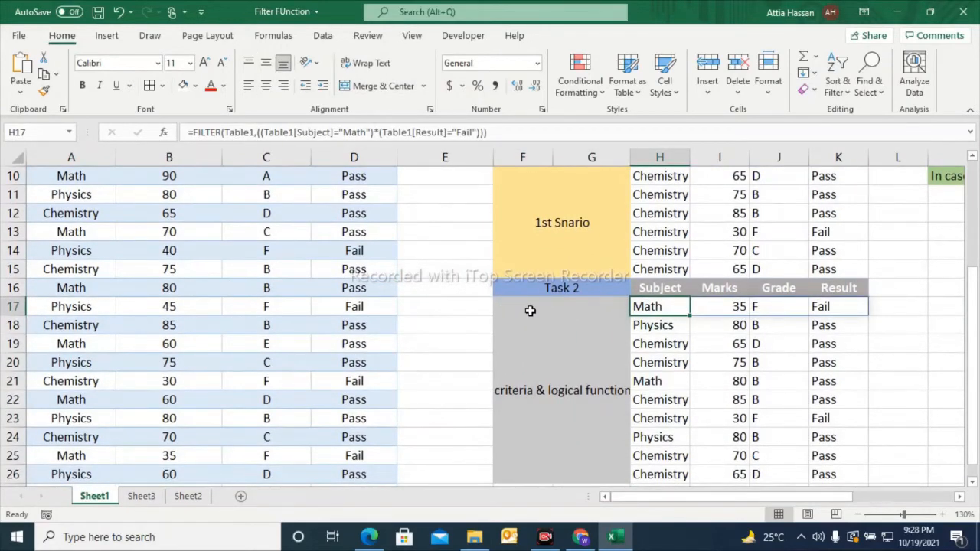
{"action": "type", "text": "=fil"}
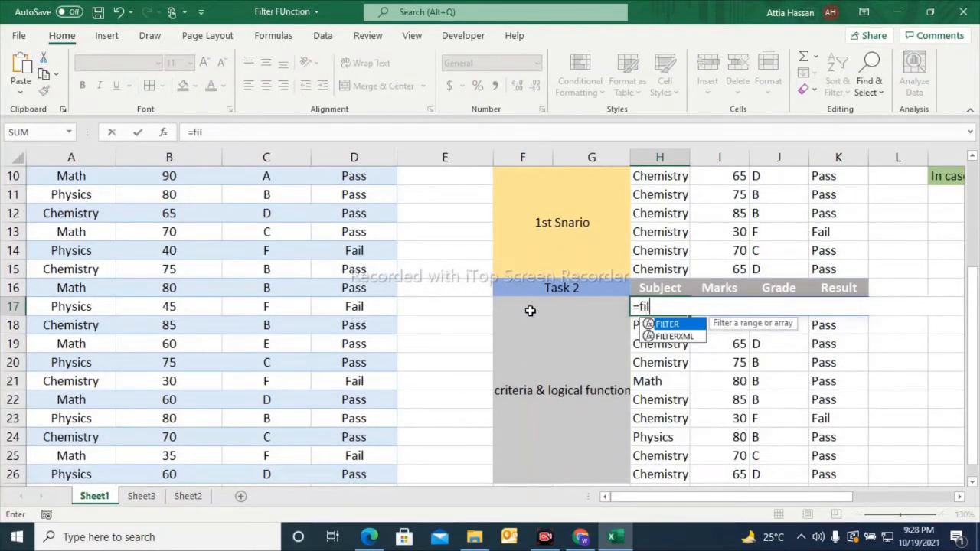
{"action": "type", "text": "ter("}
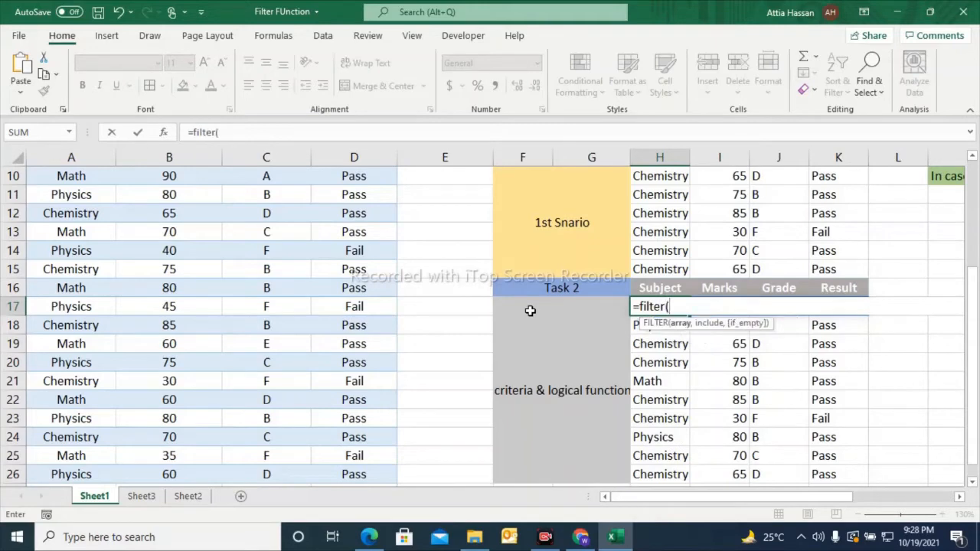
{"action": "left_click", "coordinate": [973, 158]}
{"action": "left_click", "coordinate": [973, 159]}
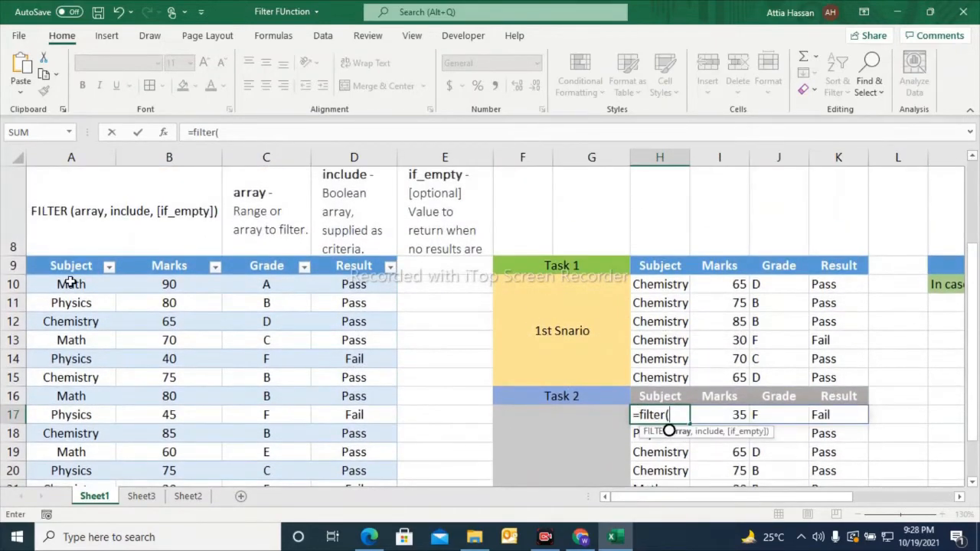
{"action": "left_click", "coordinate": [70, 284]}
{"action": "key", "text": "shift+Right"}
{"action": "key", "text": "shift+Right"}
{"action": "key", "text": "shift+Right"}
{"action": "key", "text": "shift+Down"}
{"action": "key", "text": "shift+Down"}
{"action": "key", "text": "shift+Down"}
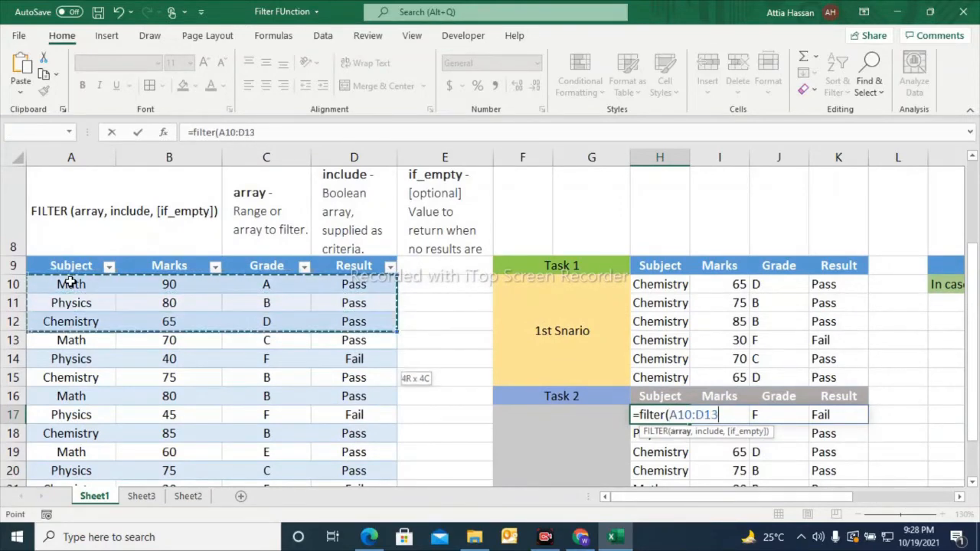
{"action": "key", "text": "ctrl+shift+Down"}
{"action": "key", "text": "shift+Down"}
{"action": "key", "text": "shift+Up"}
{"action": "key", "text": "shift+Up"}
{"action": "key", "text": "shift+Up"}
{"action": "key", "text": "shift+Down"}
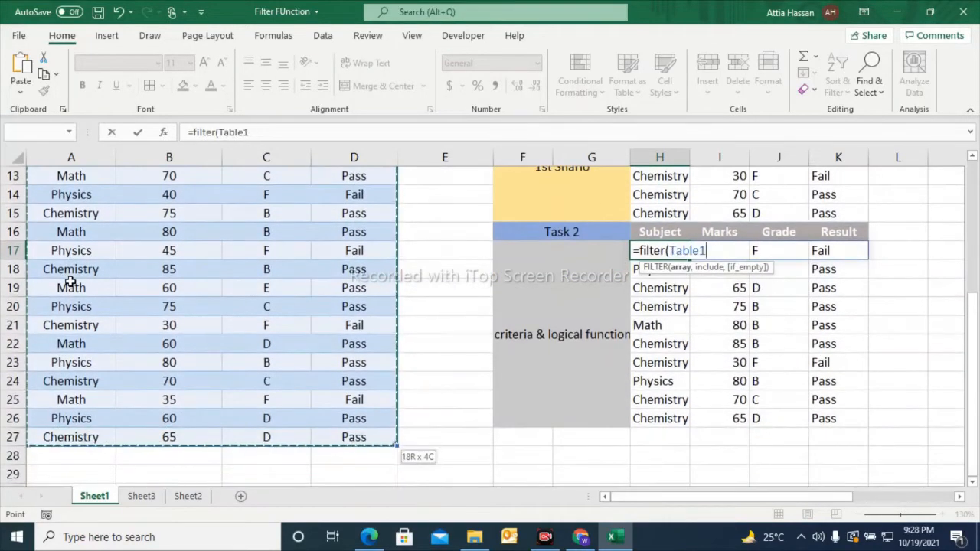
{"action": "type", "text": ","}
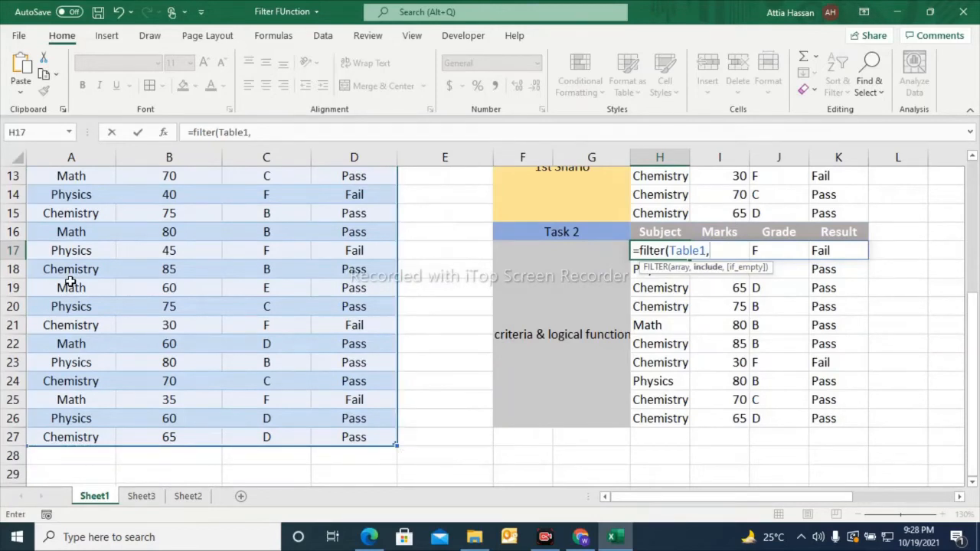
Begin the include argument with two opening parentheses and the condition Table1[Subject]="Physics", closing that condition's parenthesis.
{"action": "type", "text": "((Table"}
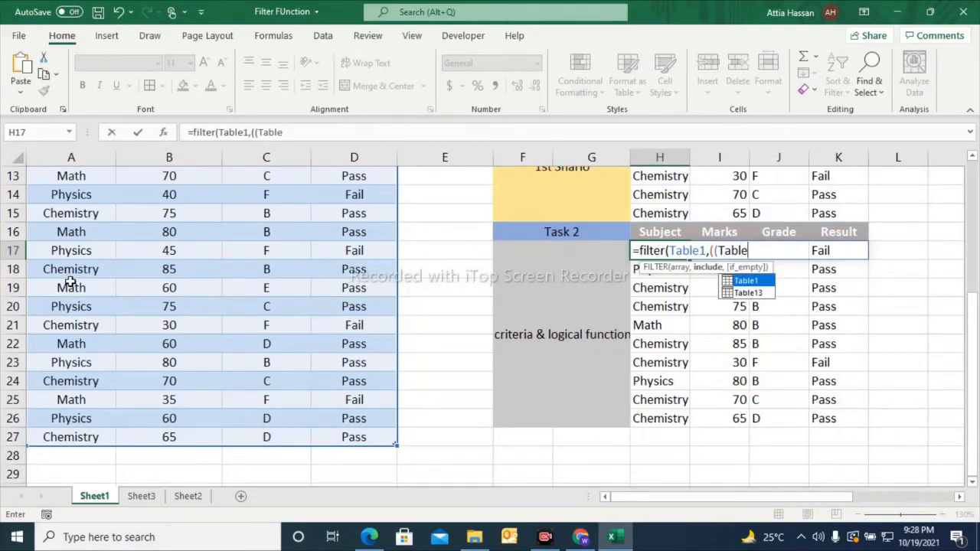
{"action": "type", "text": "1["}
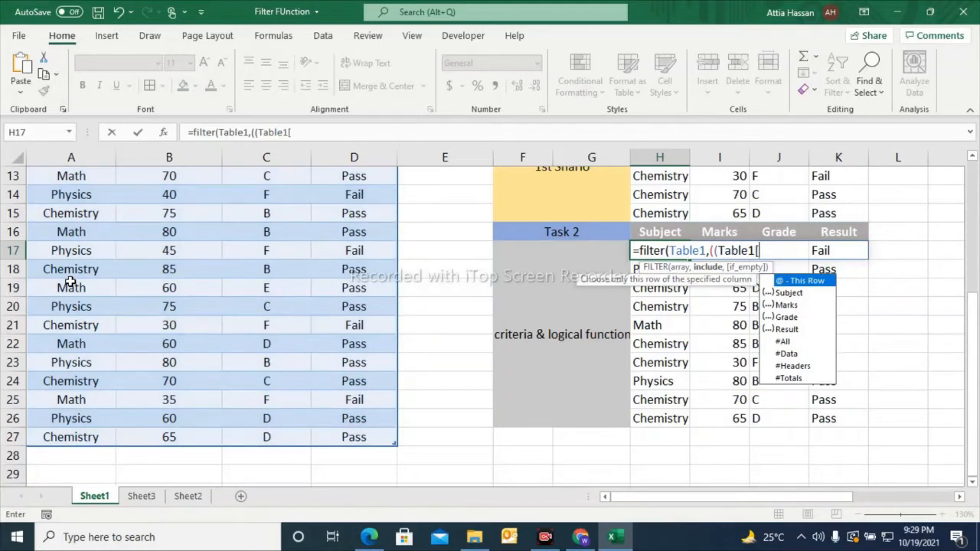
{"action": "type", "text": "Subject"}
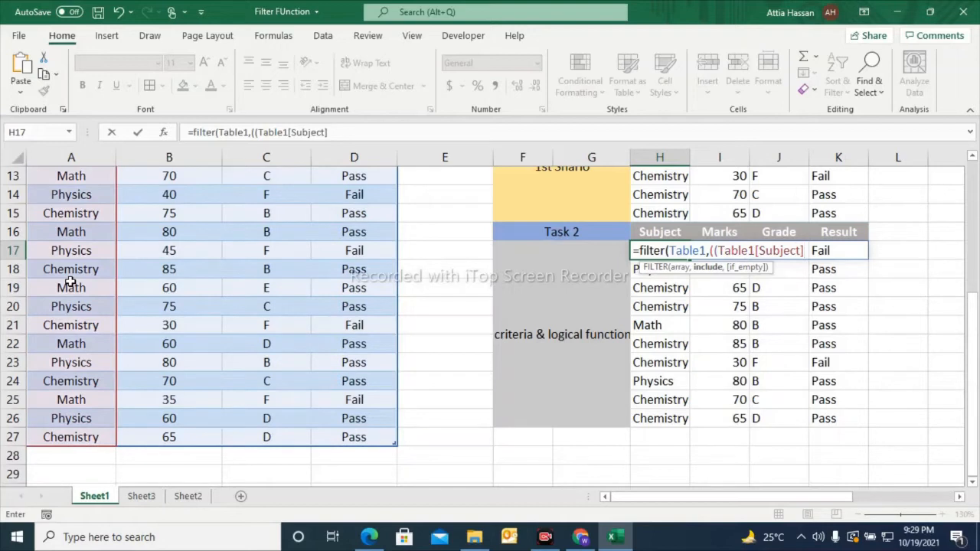
{"action": "type", "text": "=\"Physics\""}
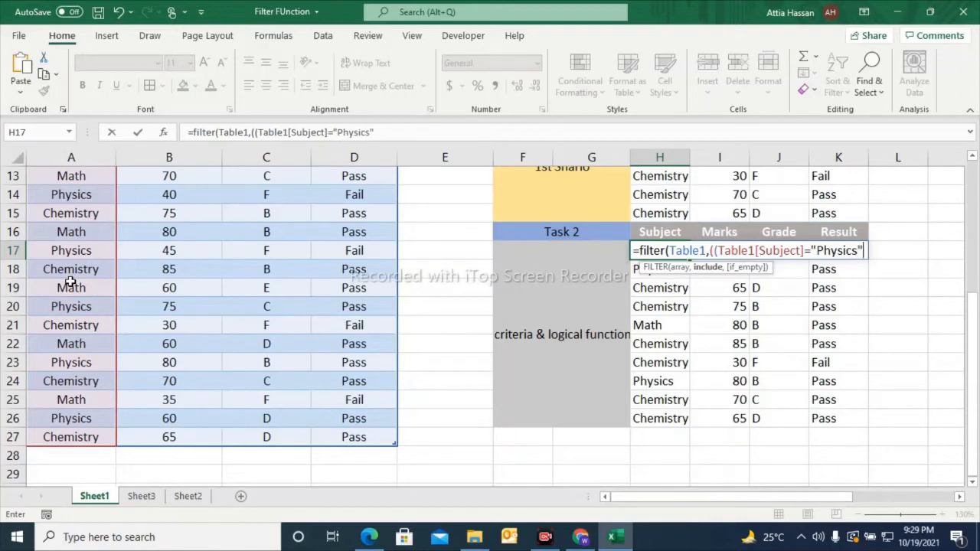
{"action": "type", "text": ")"}
Multiply the subject condition by (Table1[Result]="Fail"), enter the H17 formula and accept the proposed parenthesis correction.
{"action": "type", "text": "*"}
{"action": "type", "text": "("}
{"action": "type", "text": "Tab"}
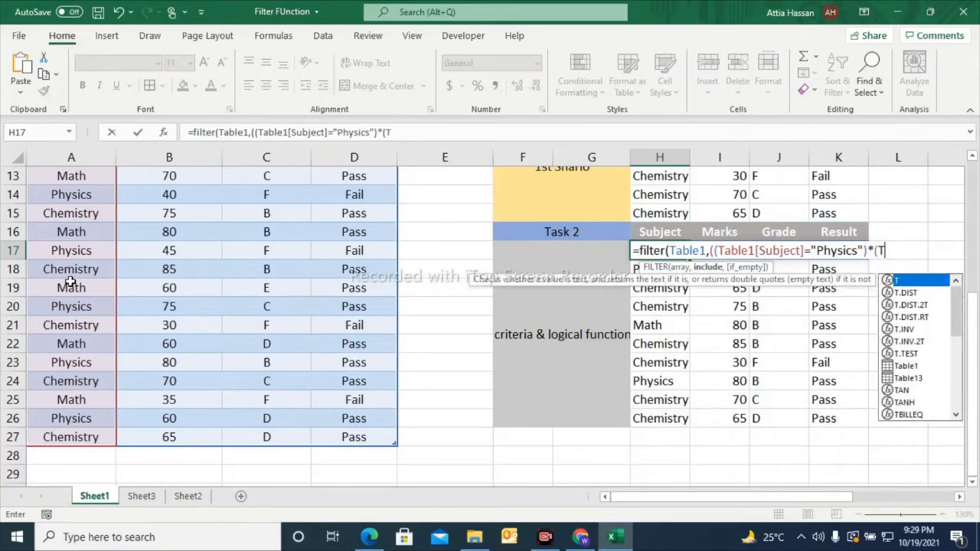
{"action": "type", "text": "le"}
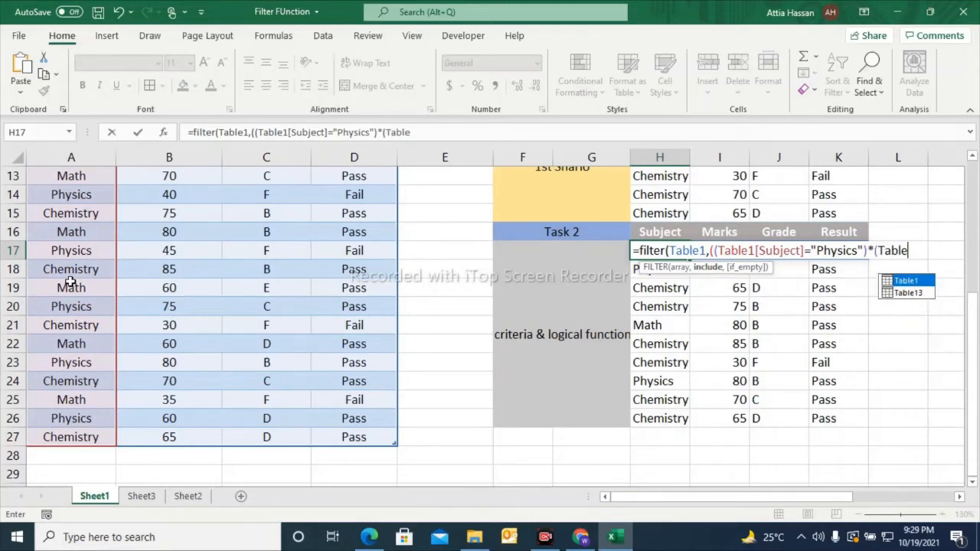
{"action": "type", "text": "1["}
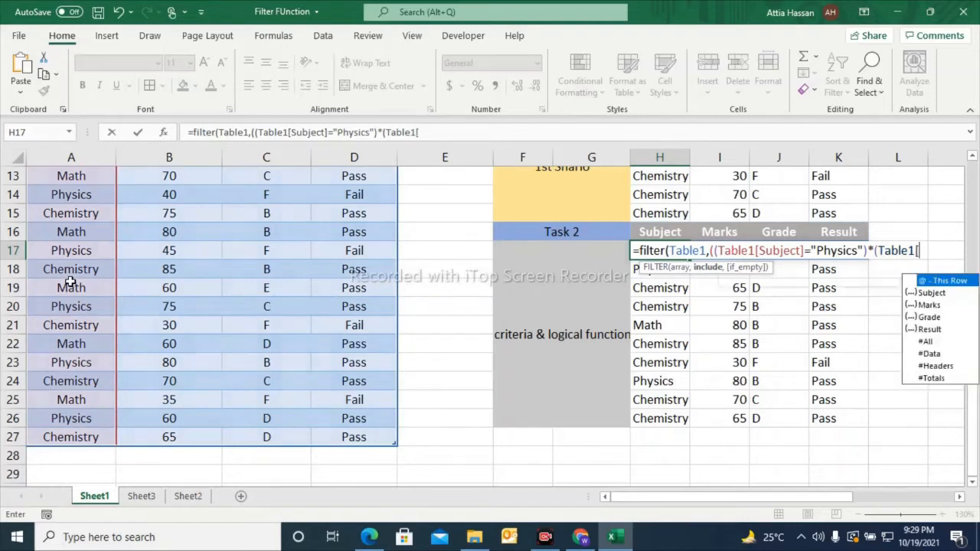
{"action": "type", "text": "Result"}
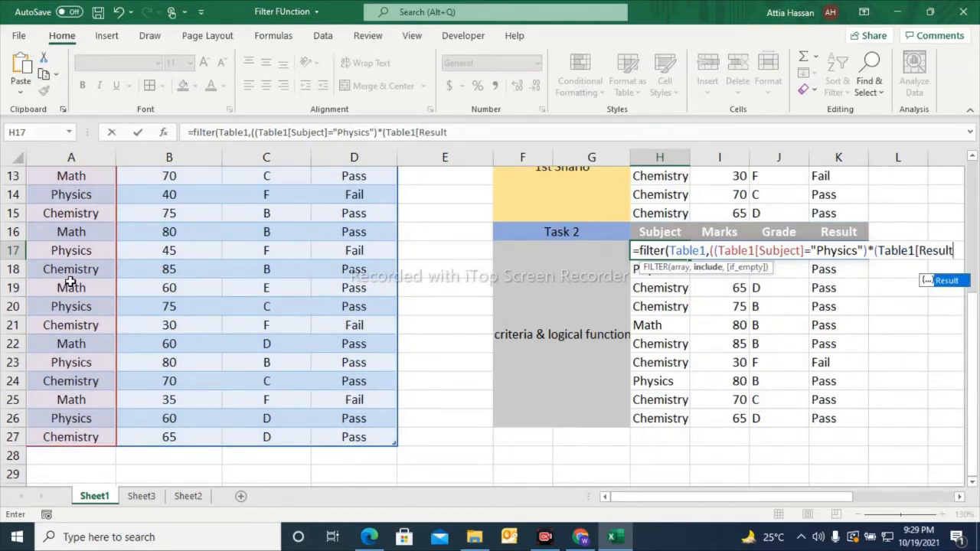
{"action": "type", "text": "]="}
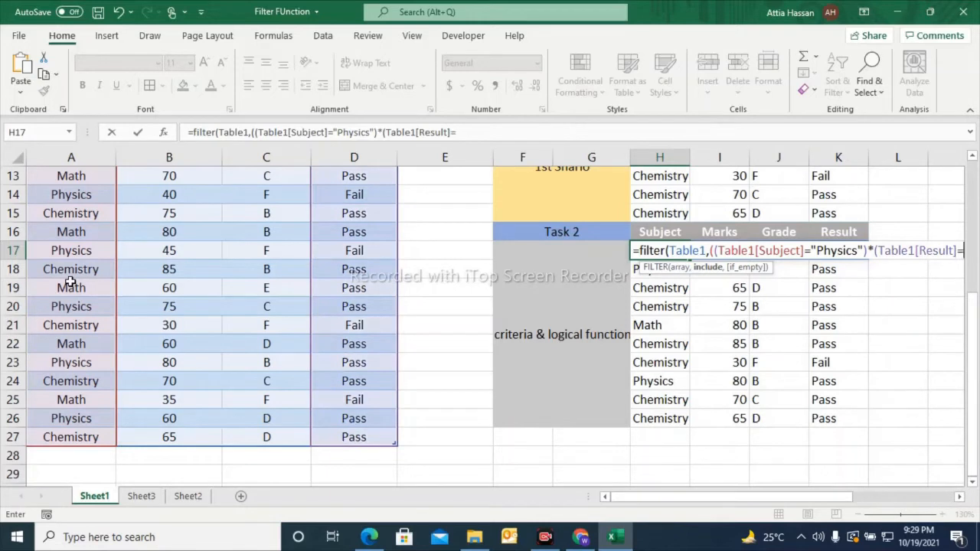
{"action": "type", "text": "\""}
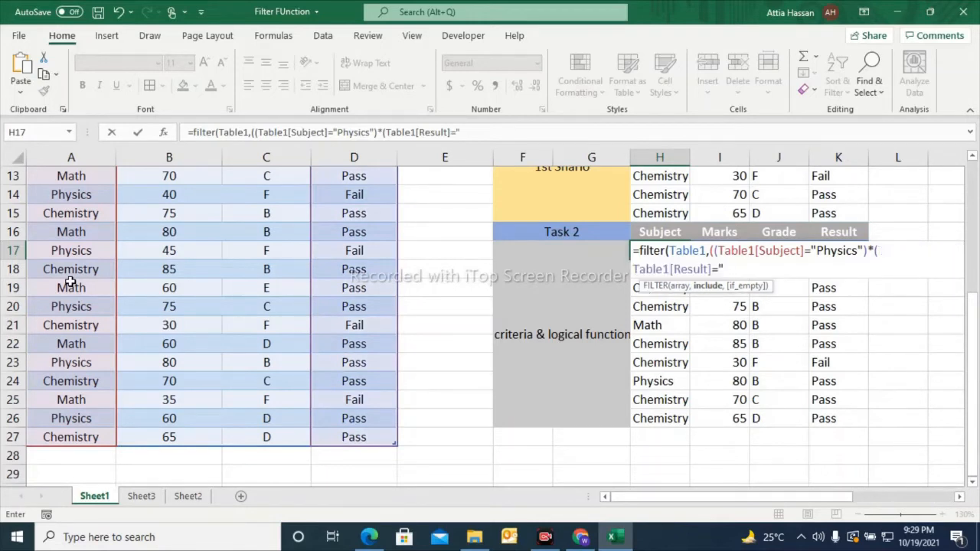
{"action": "type", "text": "Fail\"))"}
{"action": "key", "text": "Return"}
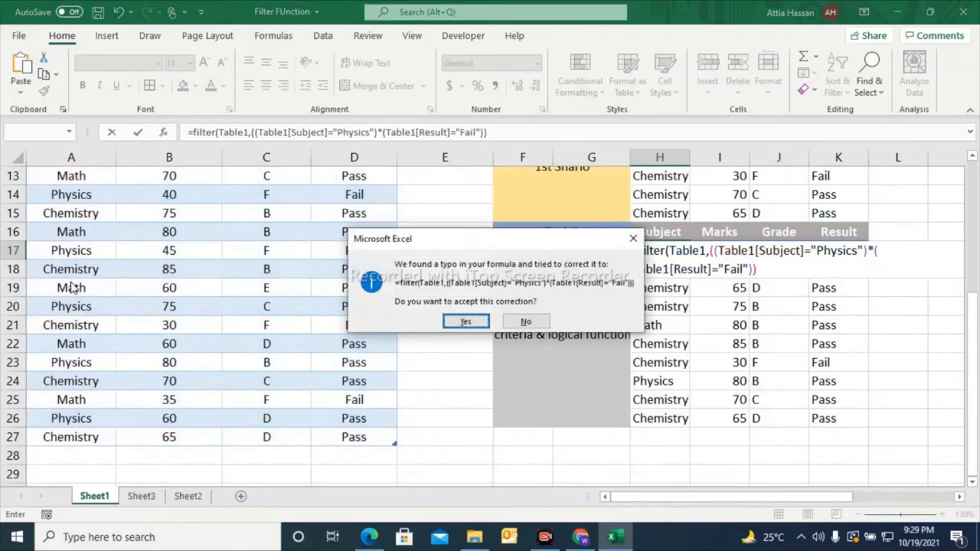
{"action": "key", "text": "Return"}
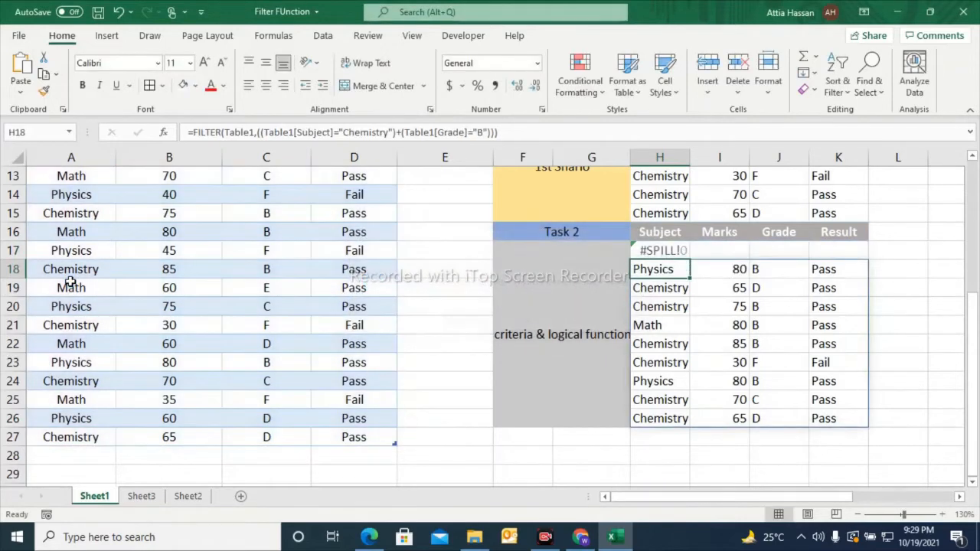
Clear the formula in H18 to free the spill range of the H17 formula, and select H17 again.
{"action": "key", "text": "Up"}
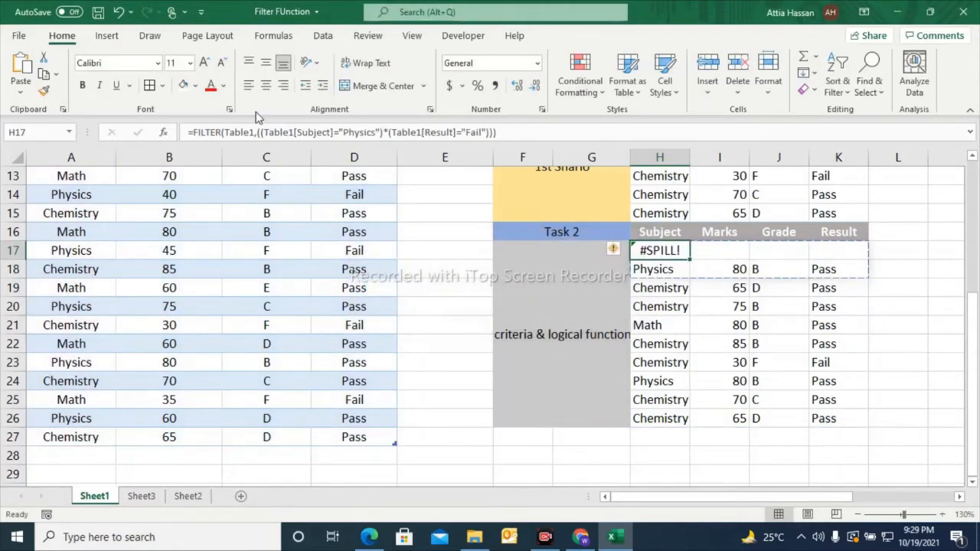
{"action": "double_click", "coordinate": [662, 250]}
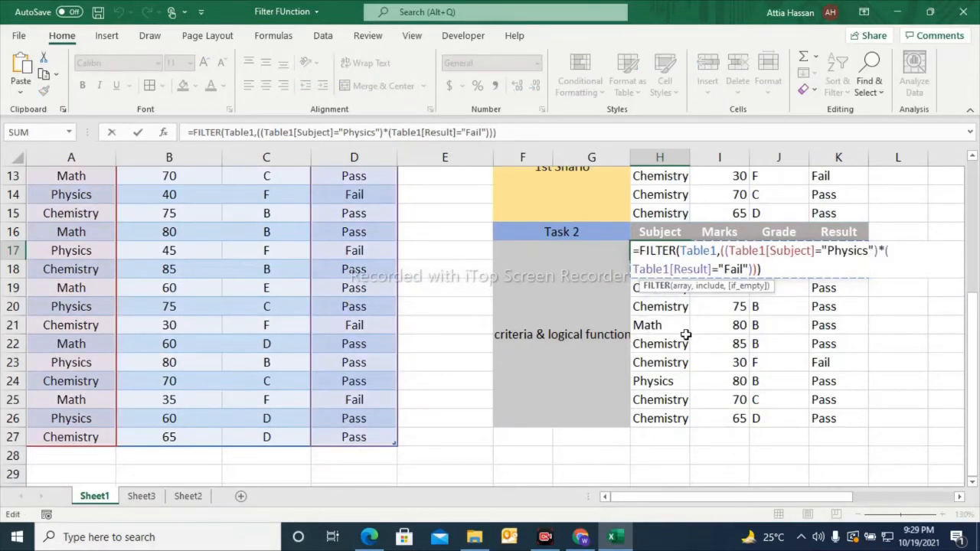
{"action": "key", "text": "Right"}
{"action": "key", "text": "Right"}
{"action": "key", "text": "Right"}
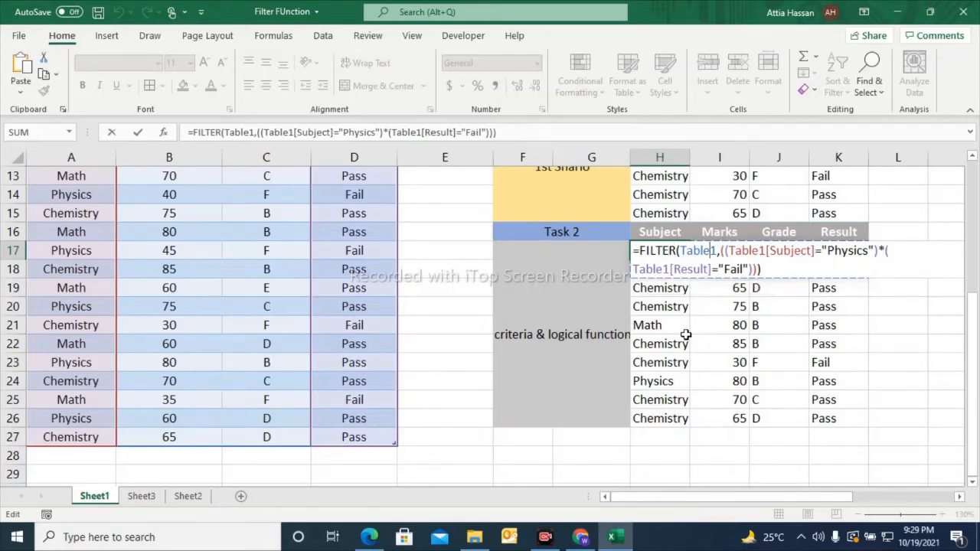
{"action": "key", "text": "Return"}
{"action": "key", "text": "BackSpace"}
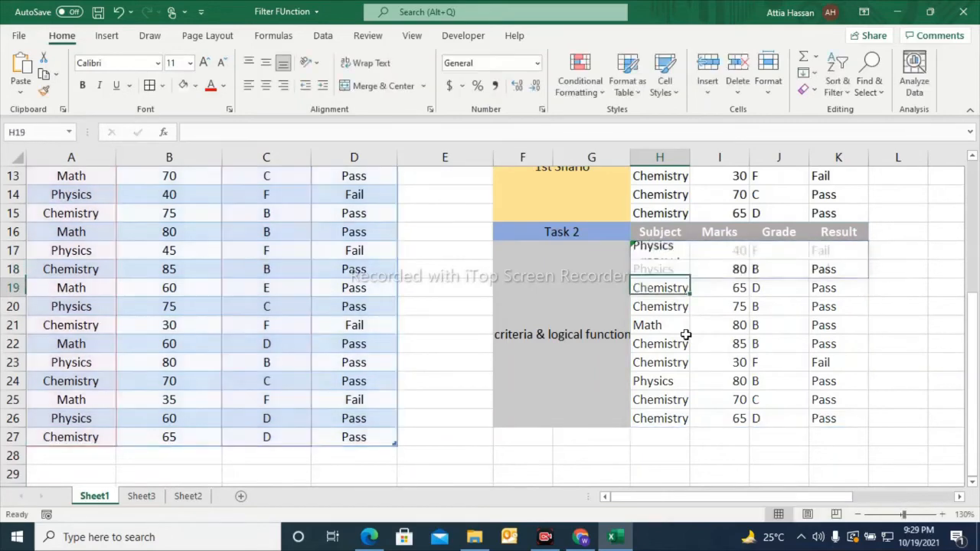
{"action": "key", "text": "Return"}
{"action": "key", "text": "Up"}
{"action": "key", "text": "Up"}
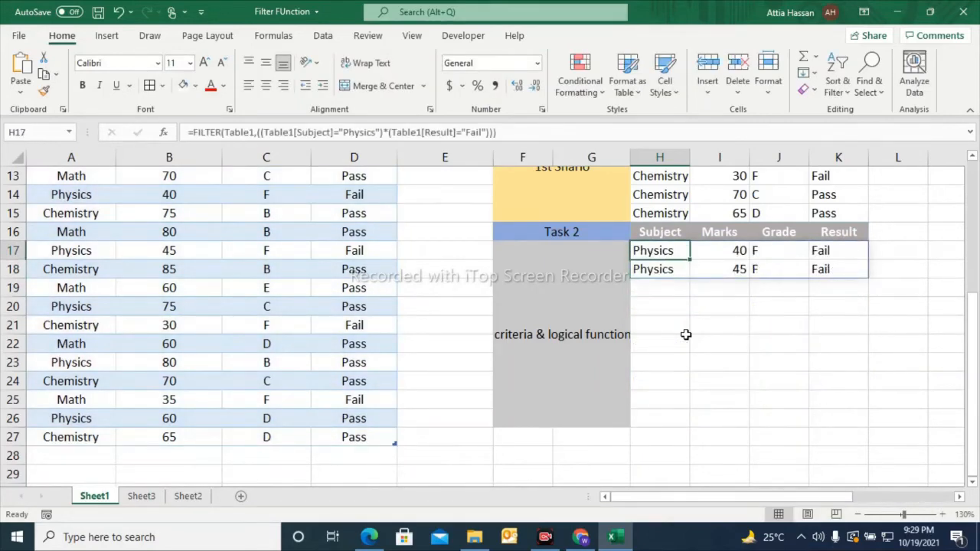
Start a second FILTER formula in H19, directly below the Physics results.
{"action": "key", "text": "Down"}
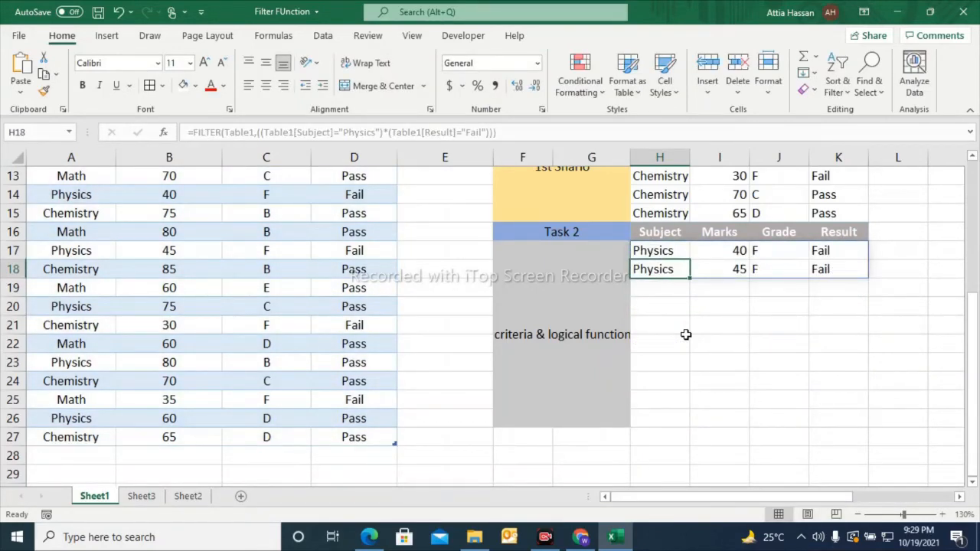
{"action": "key", "text": "Down"}
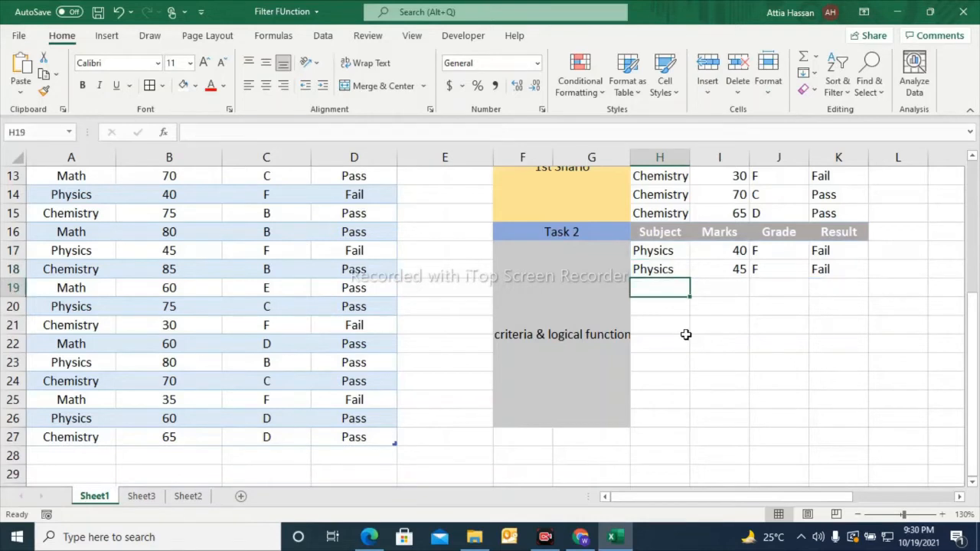
{"action": "key", "text": "Up"}
{"action": "key", "text": "Up"}
{"action": "key", "text": "Down"}
{"action": "key", "text": "Down"}
{"action": "type", "text": "=fil"}
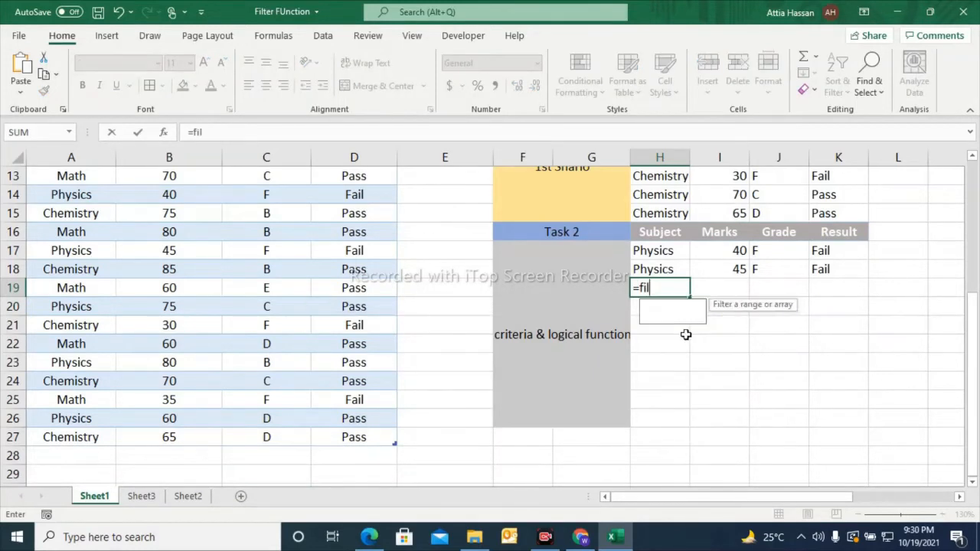
{"action": "type", "text": "ter("}
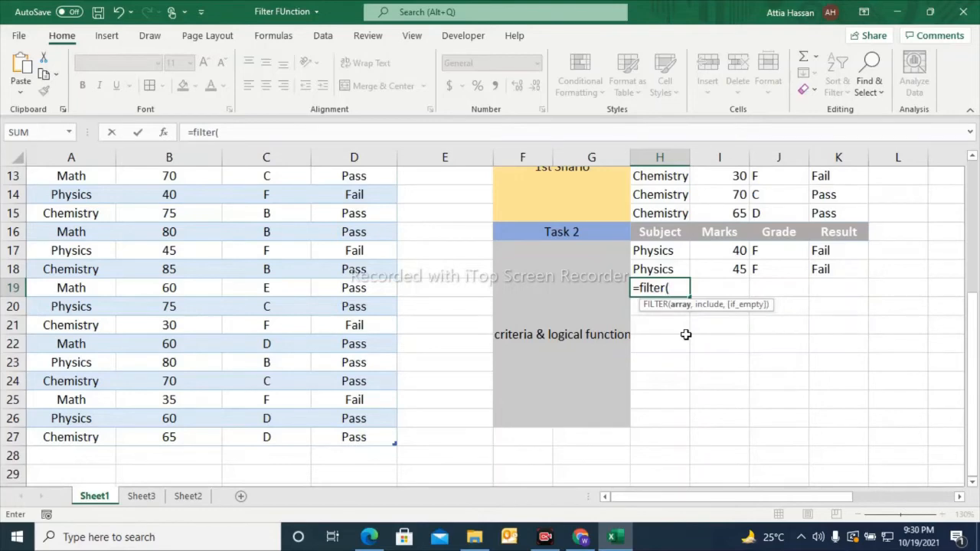
Supply all data rows of the marks table, A10:D27 (Table1), as the array of the H19 formula and move on to the include argument.
{"action": "left_click", "coordinate": [972, 156]}
{"action": "left_click", "coordinate": [972, 156]}
{"action": "left_click", "coordinate": [972, 156]}
{"action": "left_click", "coordinate": [973, 156]}
{"action": "left_click", "coordinate": [972, 156]}
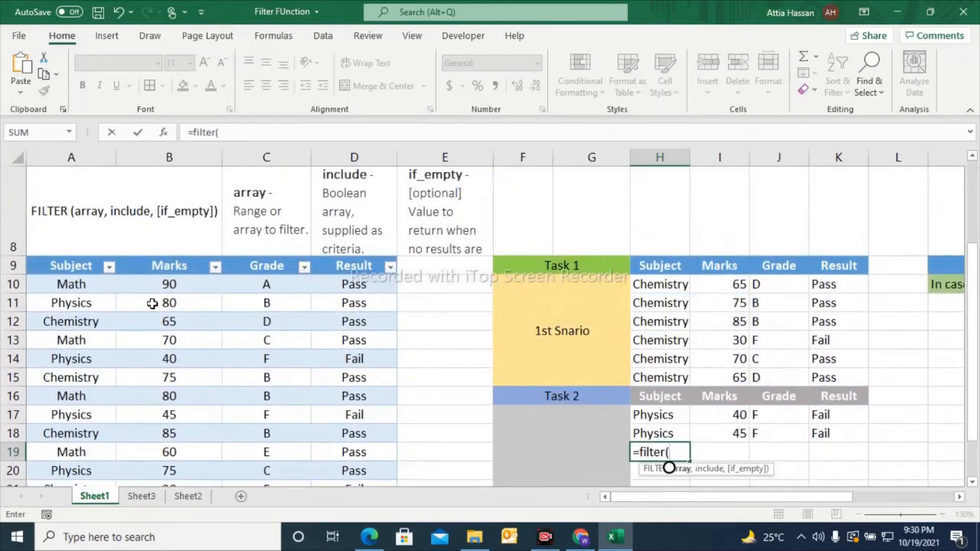
{"action": "left_click", "coordinate": [67, 284]}
{"action": "key", "text": "shift+Right"}
{"action": "key", "text": "shift+Right"}
{"action": "key", "text": "shift+Right"}
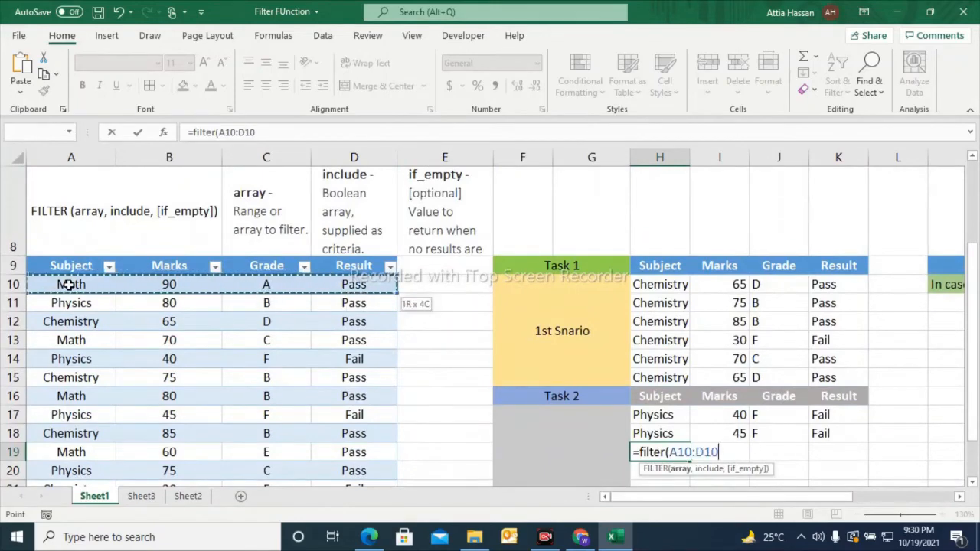
{"action": "key", "text": "shift+Down"}
{"action": "key", "text": "shift+Down"}
{"action": "key", "text": "shift+Down"}
{"action": "key", "text": "shift+Down"}
{"action": "key", "text": "shift+Down"}
{"action": "key", "text": "shift+Down"}
{"action": "key", "text": "shift+Down"}
{"action": "key", "text": "shift+Down"}
{"action": "key", "text": "shift+Down"}
{"action": "key", "text": "shift+Down"}
{"action": "key", "text": "shift+Down"}
{"action": "key", "text": "shift+Down"}
{"action": "key", "text": "shift+Down"}
{"action": "key", "text": "shift+Down"}
{"action": "key", "text": "shift+Down"}
{"action": "key", "text": "shift+Down"}
{"action": "key", "text": "shift+Down"}
{"action": "key", "text": "shift+Down"}
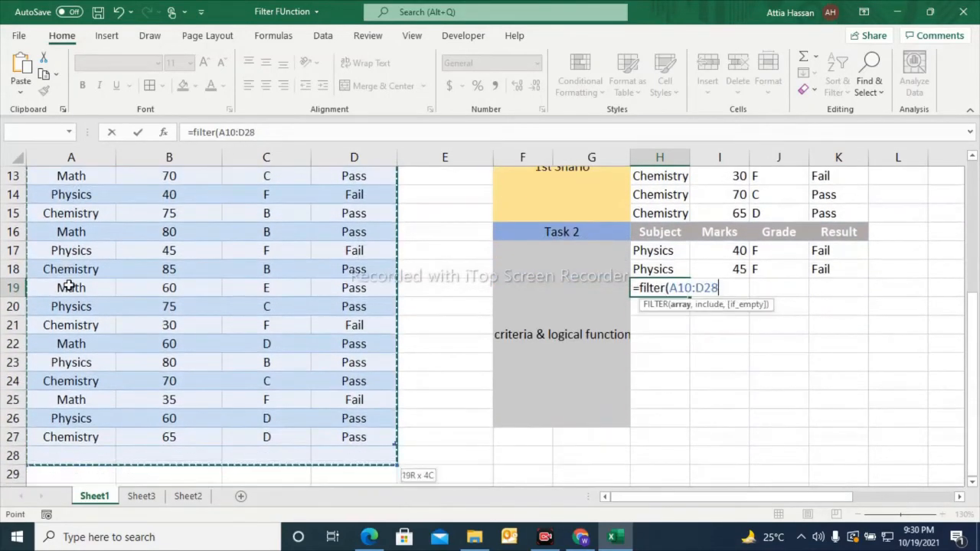
{"action": "key", "text": "shift+Up"}
{"action": "type", "text": ","}
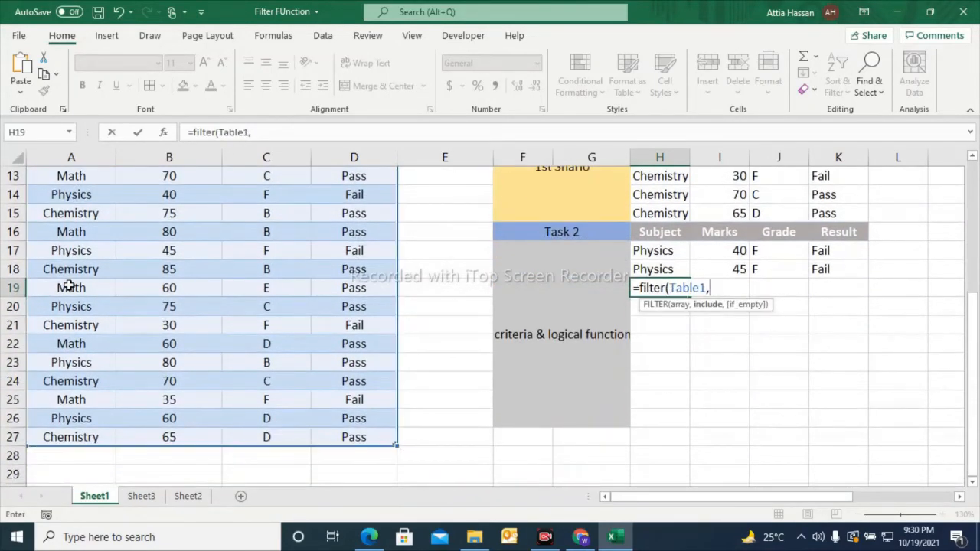
Begin the include argument with two opening parentheses and the condition Table1[Subject]="Math", closing that condition's parenthesis.
{"action": "type", "text": "(("}
{"action": "type", "text": "Table"}
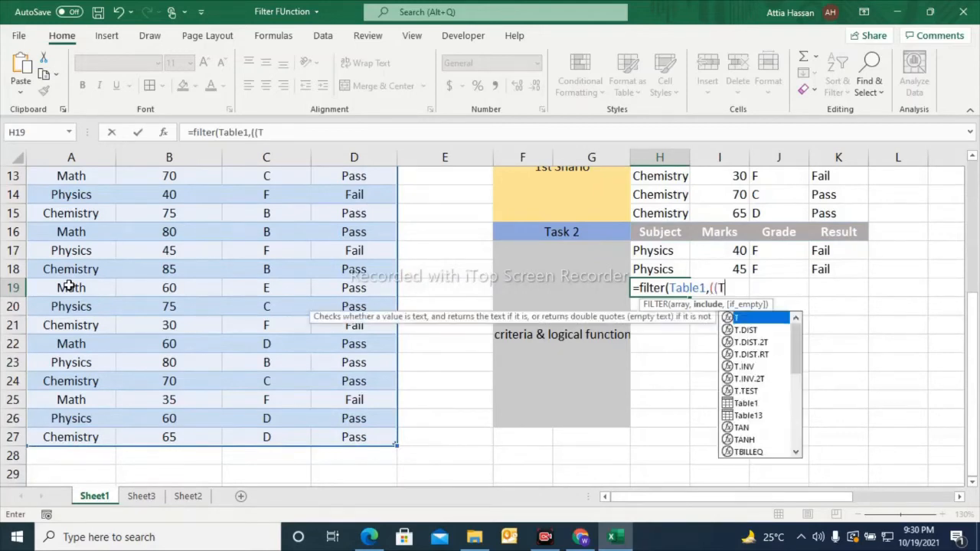
{"action": "type", "text": "1"}
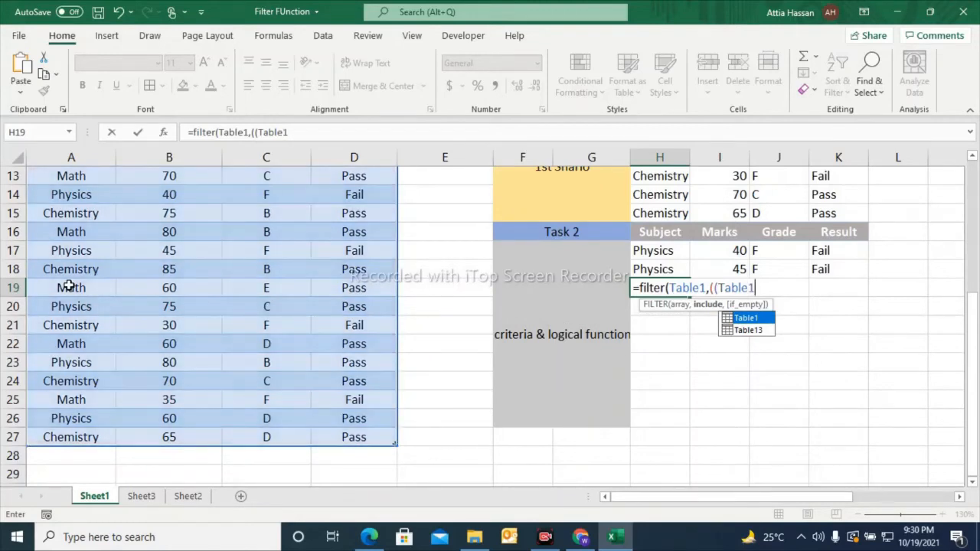
{"action": "type", "text": "["}
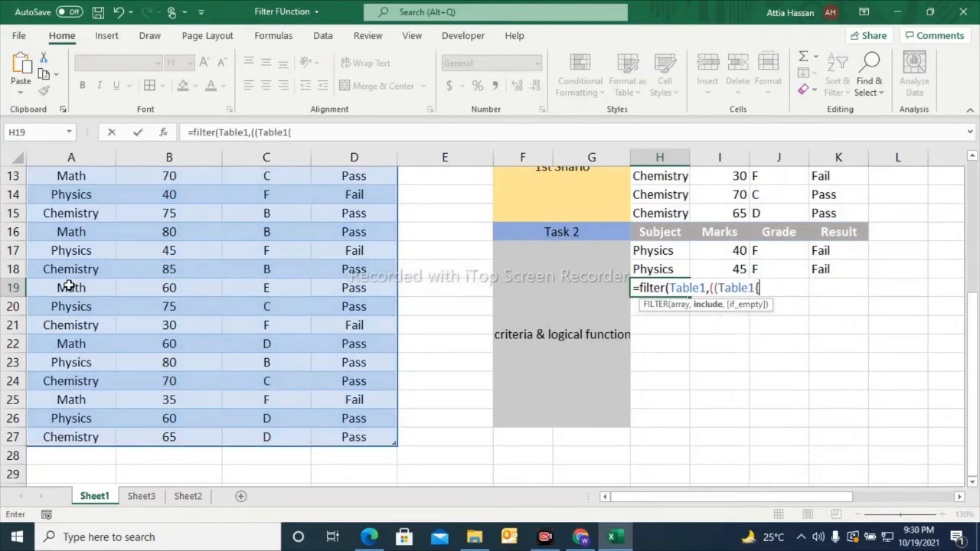
{"action": "key", "text": "BackSpace"}
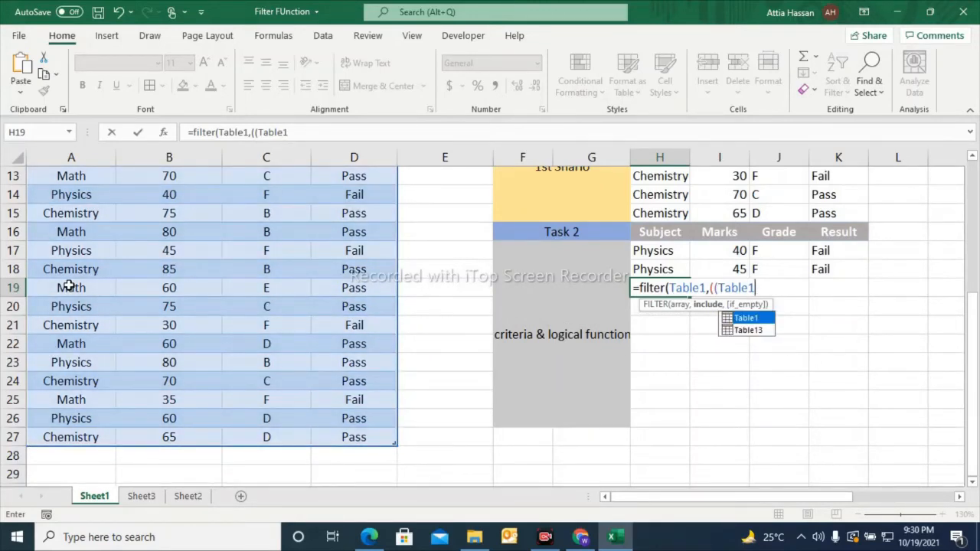
{"action": "type", "text": "["}
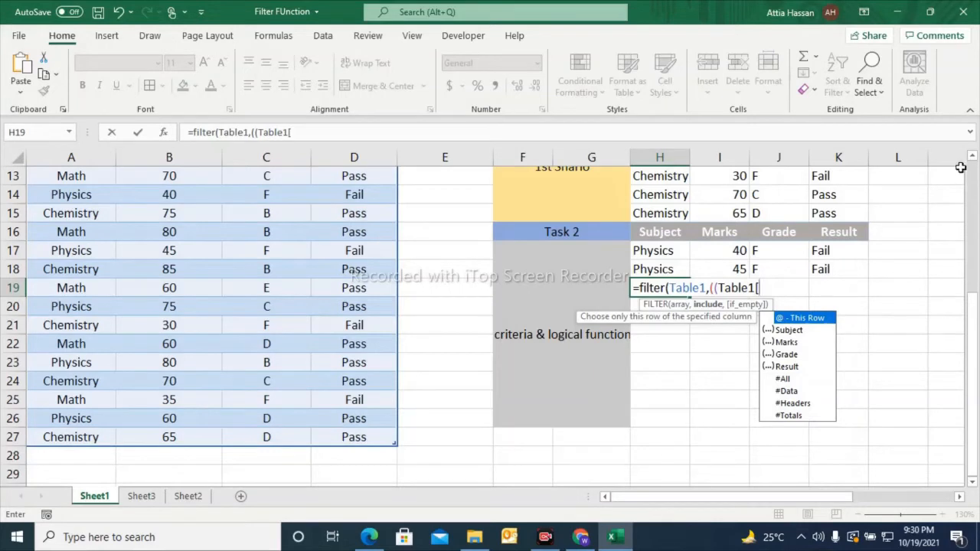
{"action": "type", "text": "Subject"}
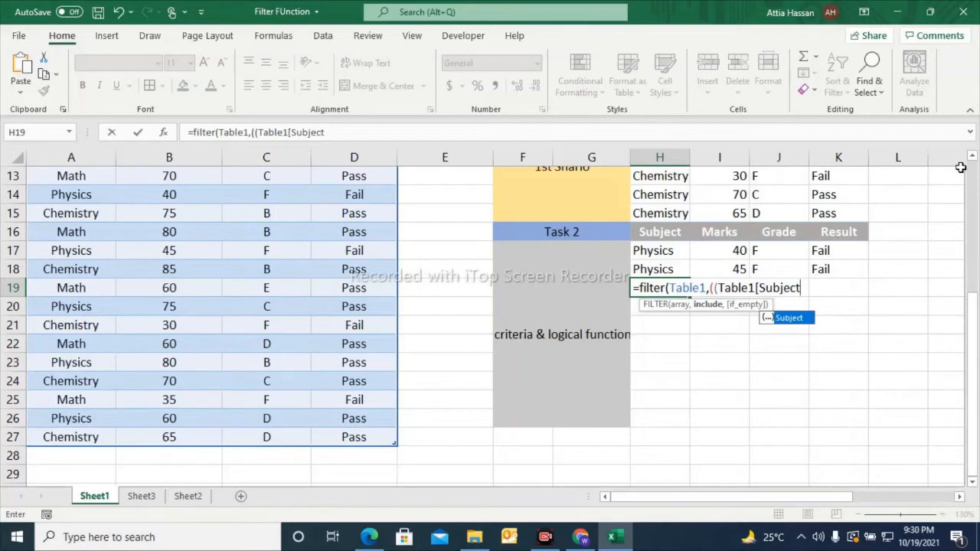
{"action": "type", "text": "]="}
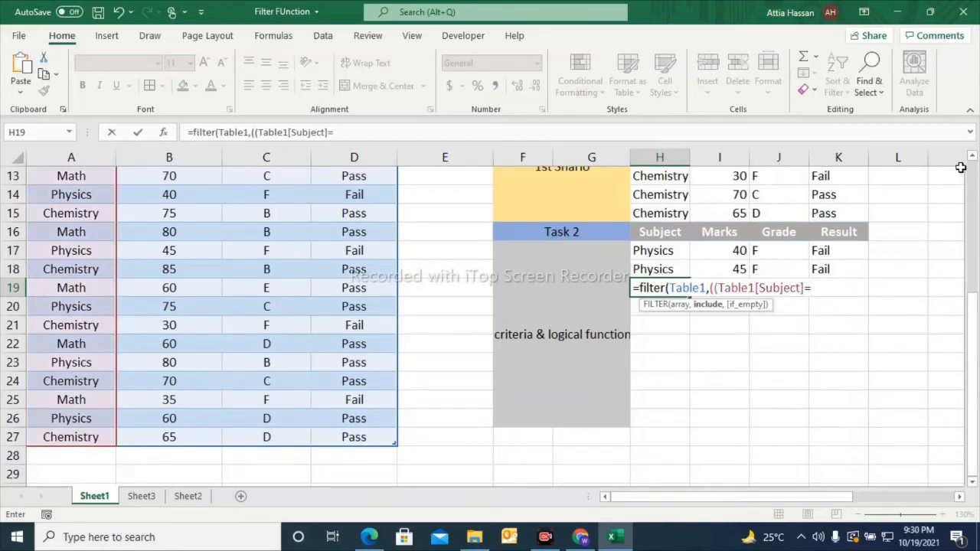
{"action": "type", "text": "\"math"}
{"action": "key", "text": "BackSpace"}
{"action": "key", "text": "BackSpace"}
{"action": "key", "text": "BackSpace"}
{"action": "key", "text": "BackSpace"}
{"action": "key", "text": "BackSpace"}
{"action": "type", "text": "\"Math\")"}
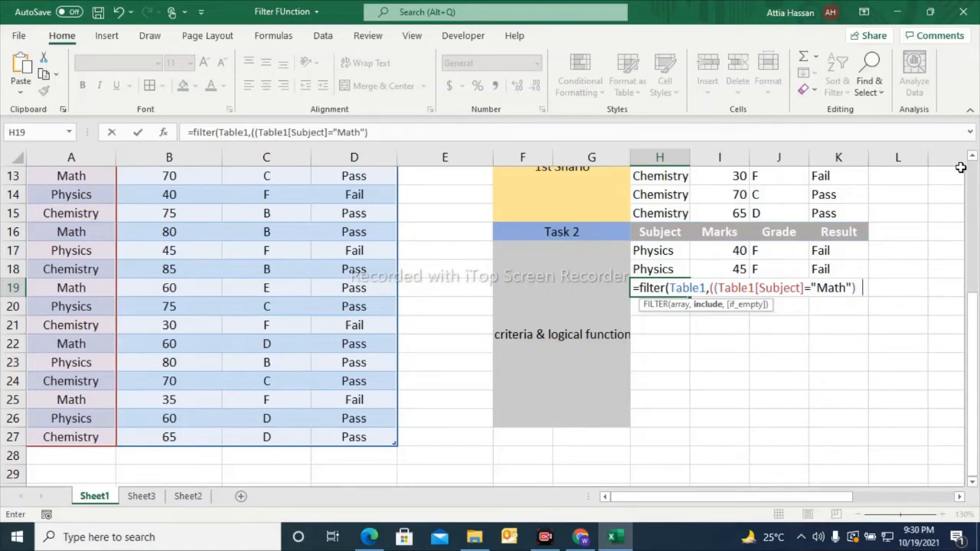
Add +(Table1[Grade]="A") as an OR condition, enter the H19 formula and accept the proposed parenthesis correction.
{"action": "type", "text": " (Table"}
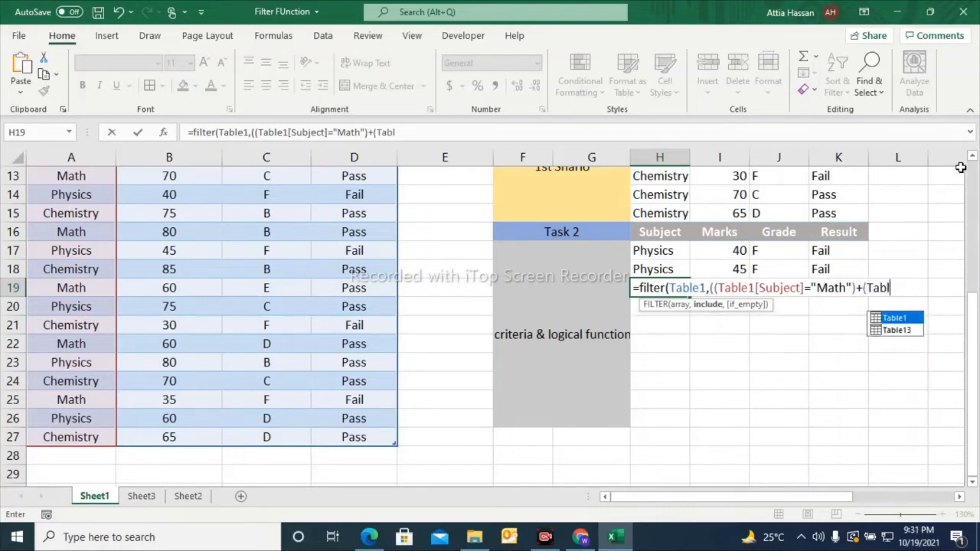
{"action": "type", "text": "1"}
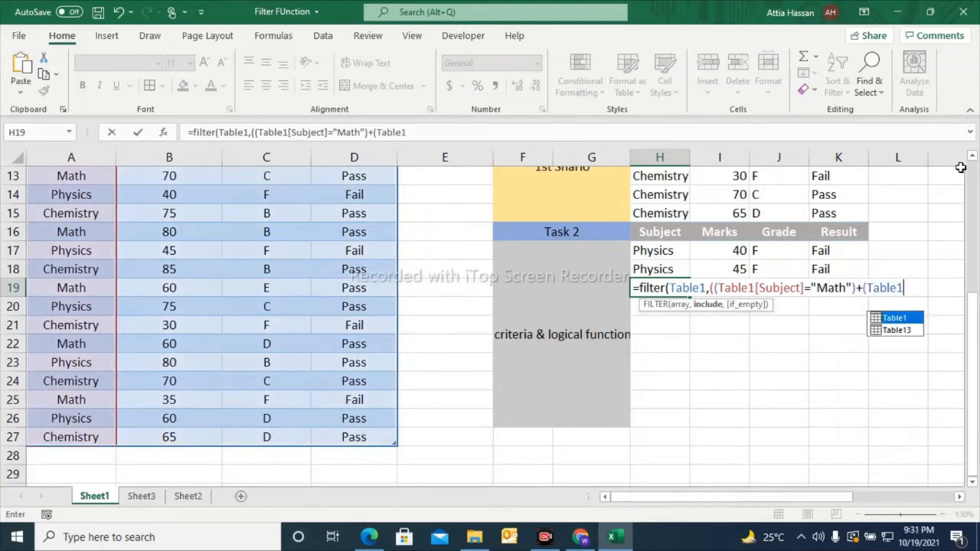
{"action": "type", "text": "["}
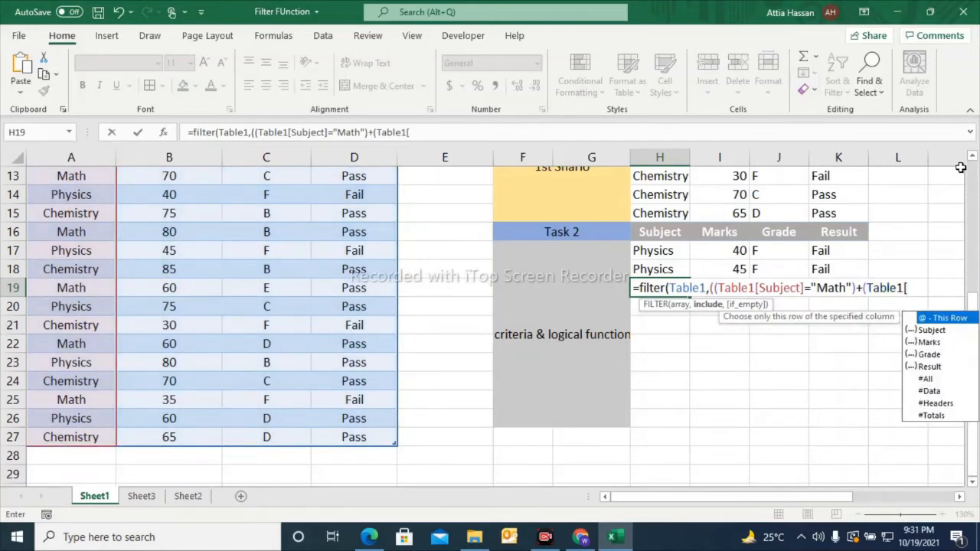
{"action": "type", "text": "Grade"}
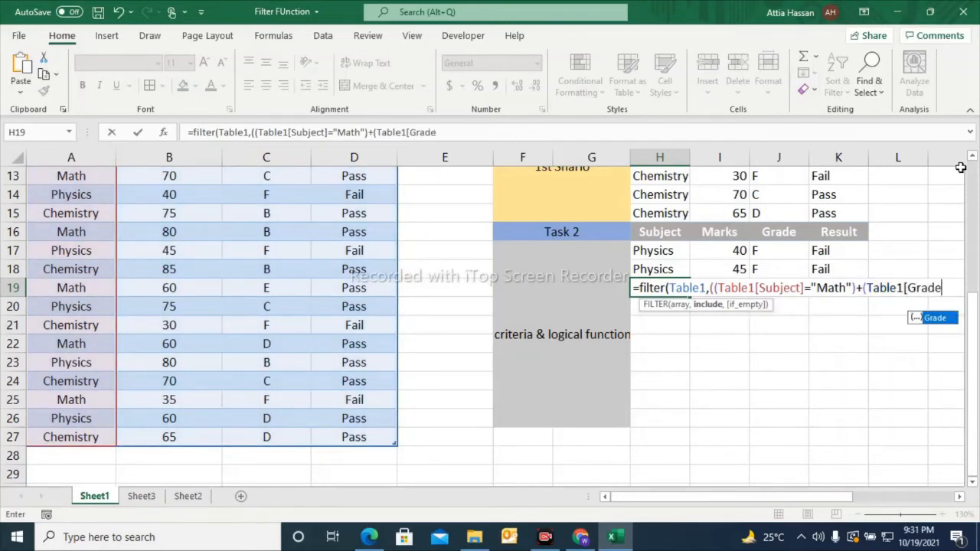
{"action": "type", "text": "]"}
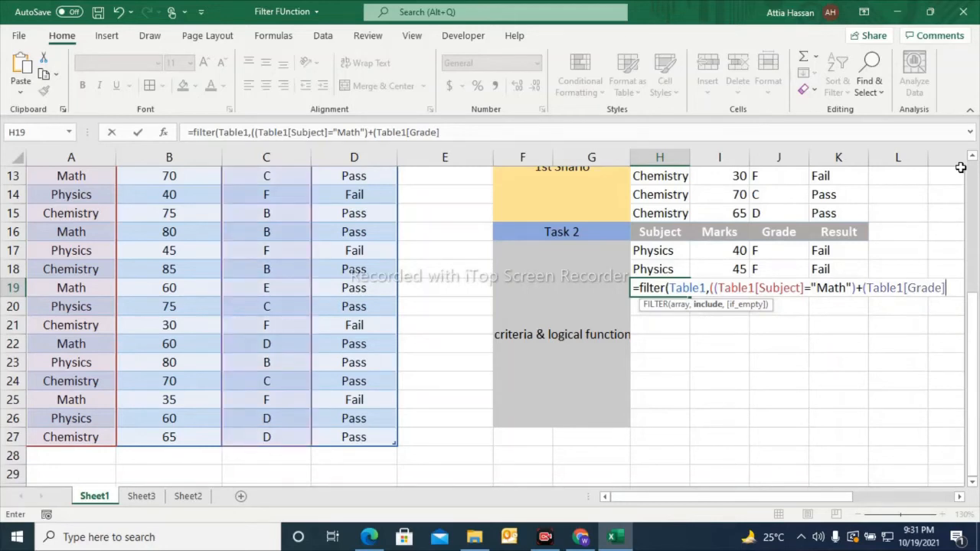
{"action": "type", "text": "=\"A"}
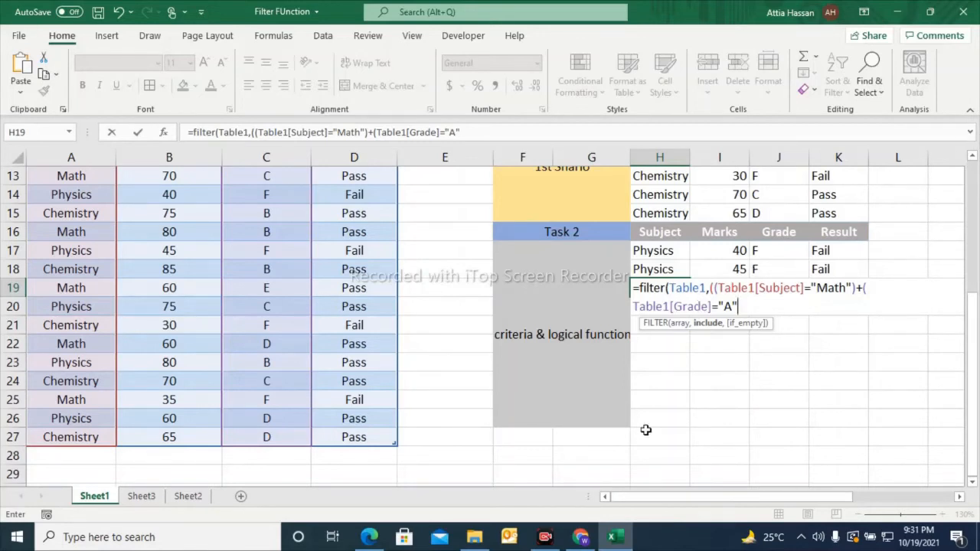
{"action": "type", "text": ")"}
{"action": "key", "text": "Return"}
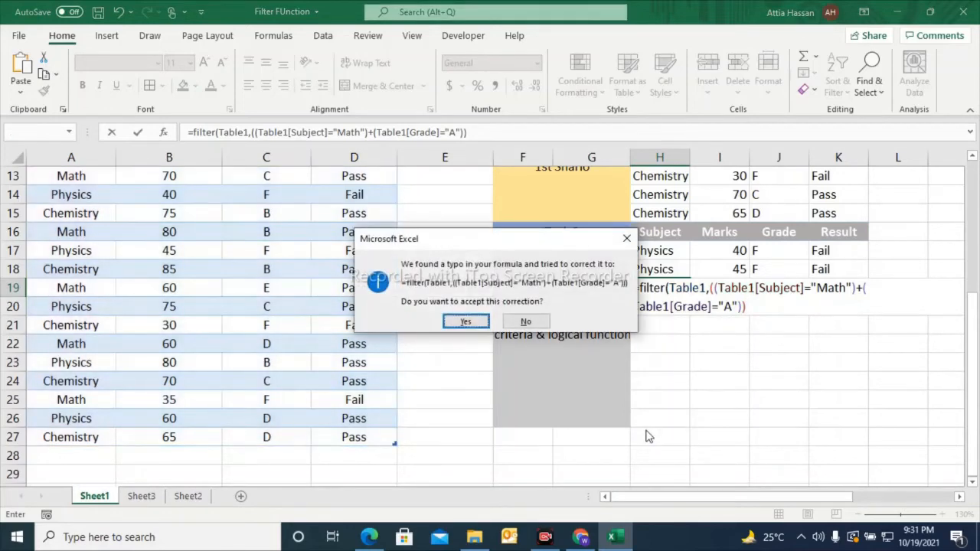
{"action": "key", "text": "Return"}
Examine the rows spilled from H19 against the Math or grade A criteria.
{"action": "key", "text": "Down"}
{"action": "key", "text": "Down"}
{"action": "key", "text": "Down"}
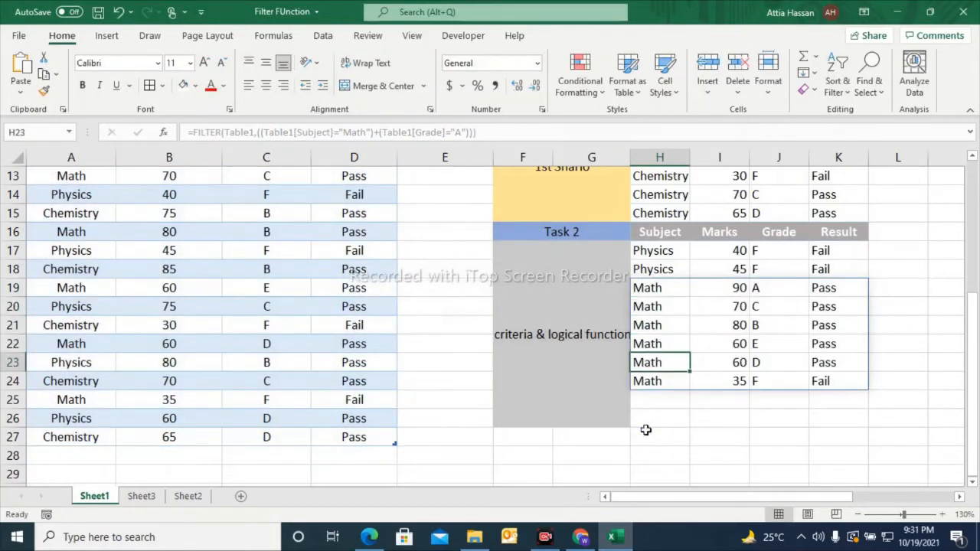
{"action": "key", "text": "Up"}
{"action": "key", "text": "Up"}
{"action": "key", "text": "Up"}
{"action": "key", "text": "Up"}
{"action": "key", "text": "Down"}
{"action": "key", "text": "Down"}
{"action": "key", "text": "Down"}
{"action": "key", "text": "Down"}
{"action": "key", "text": "Down"}
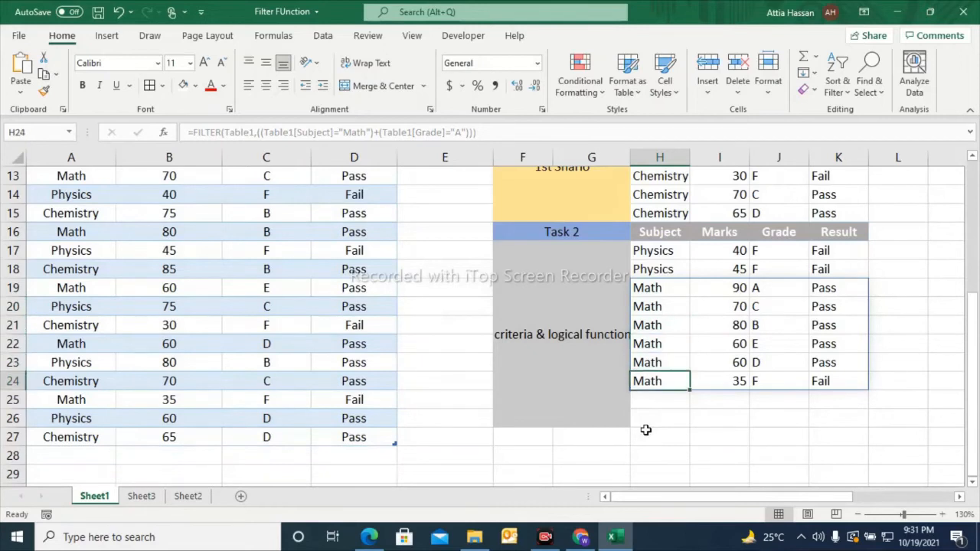
{"action": "key", "text": "Up"}
{"action": "key", "text": "Up"}
{"action": "key", "text": "Up"}
{"action": "key", "text": "Up"}
{"action": "key", "text": "Up"}
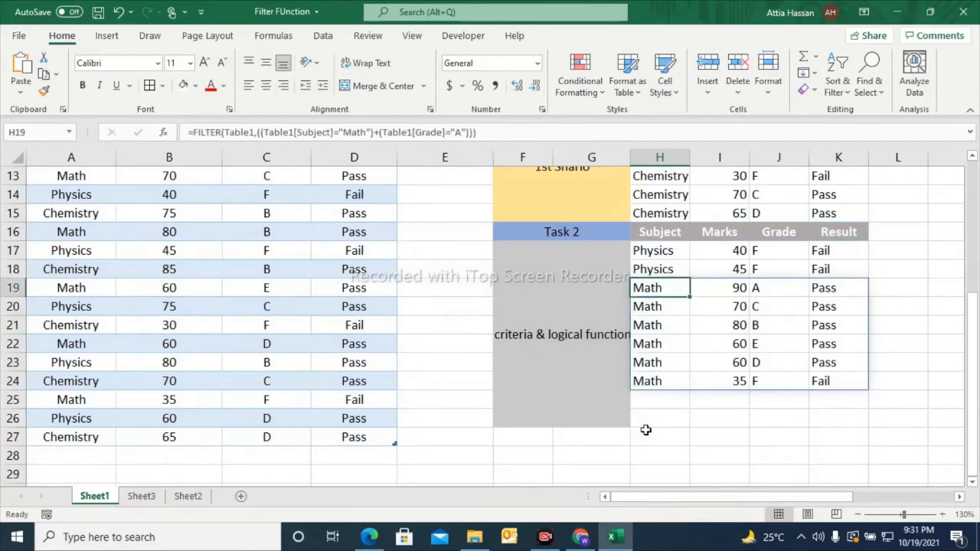
{"action": "key", "text": "Down"}
{"action": "key", "text": "Down"}
{"action": "key", "text": "Down"}
{"action": "key", "text": "Down"}
{"action": "key", "text": "Down"}
{"action": "key", "text": "Up"}
{"action": "key", "text": "Up"}
{"action": "key", "text": "Up"}
{"action": "key", "text": "Up"}
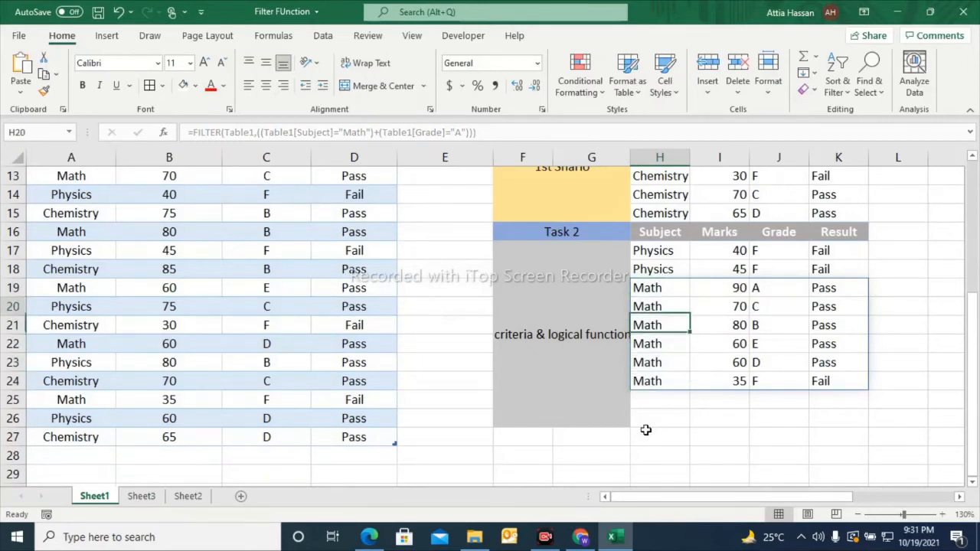
{"action": "key", "text": "Up"}
{"action": "key", "text": "Up"}
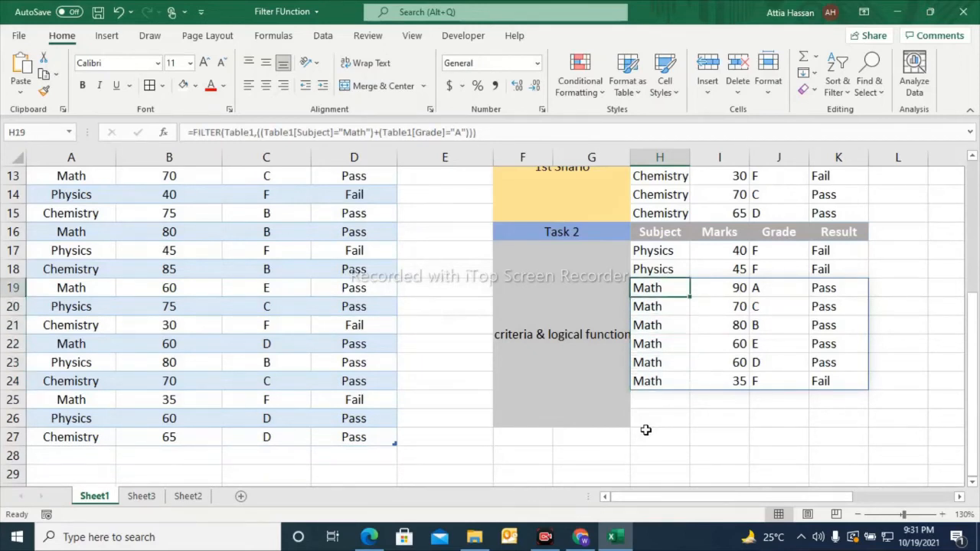
Open the H19 formula for editing, review its array and OR conditions, and close it without changes.
{"action": "double_click", "coordinate": [664, 289]}
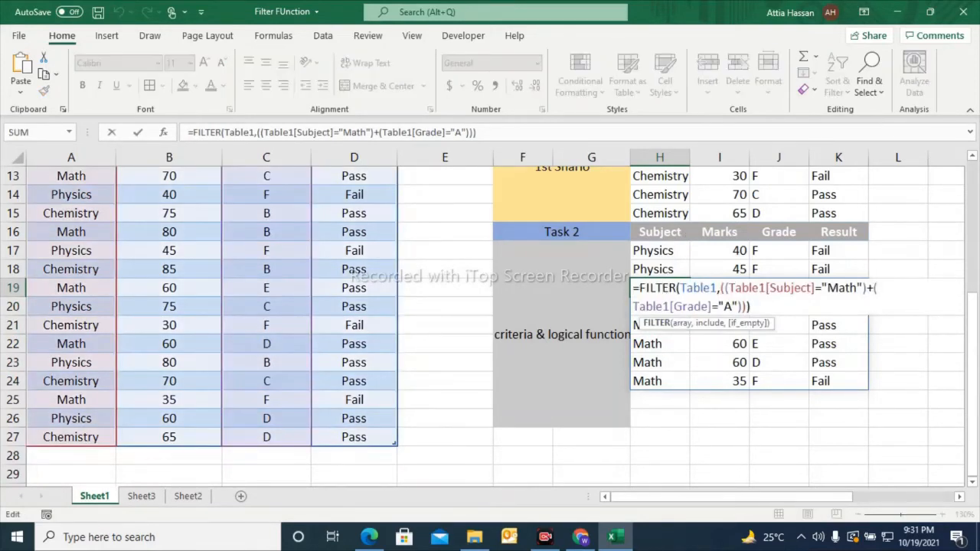
{"action": "key", "text": "Right"}
{"action": "key", "text": "Right"}
{"action": "key", "text": "Right"}
{"action": "key", "text": "Right"}
{"action": "key", "text": "Right"}
{"action": "key", "text": "Down"}
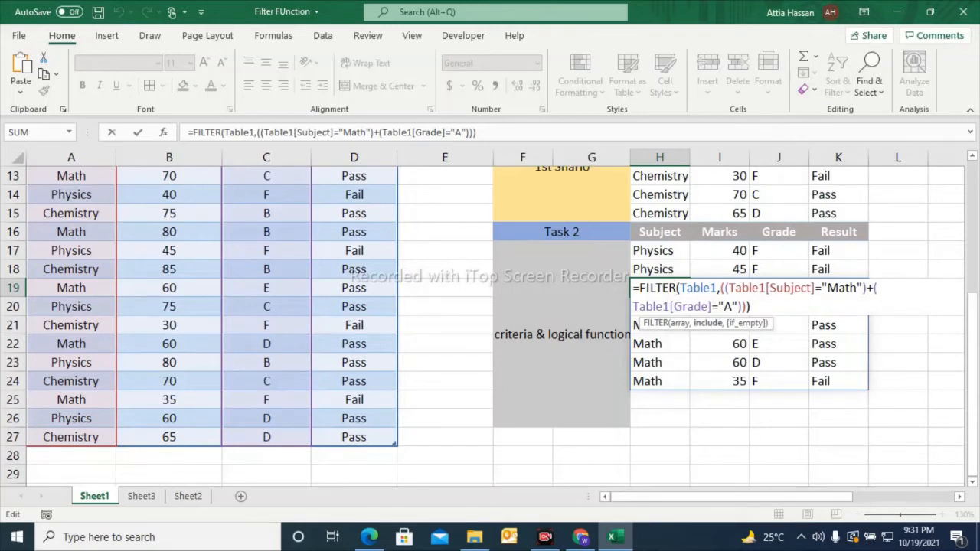
{"action": "key", "text": "Right"}
{"action": "key", "text": "Right"}
{"action": "key", "text": "Right"}
{"action": "key", "text": "Right"}
{"action": "key", "text": "Right"}
{"action": "key", "text": "Right"}
{"action": "key", "text": "Right"}
{"action": "key", "text": "Return"}
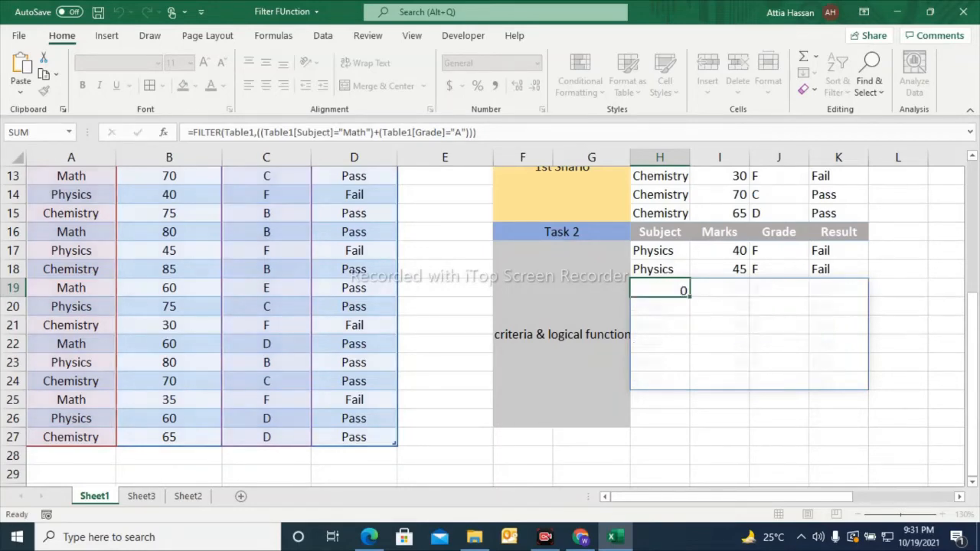
Check the extent of the H19 spill range down column H and return to H19.
{"action": "key", "text": "Down"}
{"action": "key", "text": "Down"}
{"action": "key", "text": "Down"}
{"action": "key", "text": "Down"}
{"action": "key", "text": "Down"}
{"action": "key", "text": "Down"}
{"action": "key", "text": "Down"}
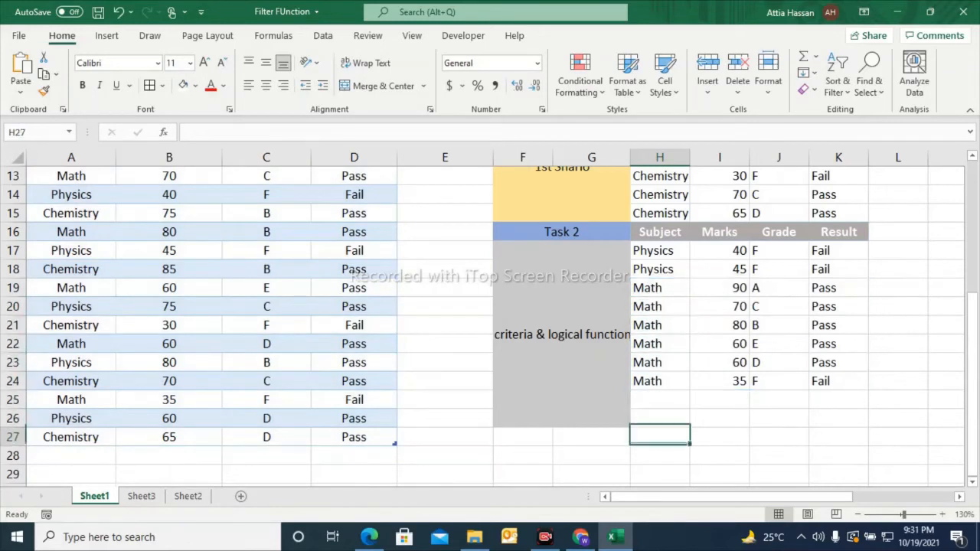
{"action": "key", "text": "Up"}
{"action": "key", "text": "Up"}
{"action": "key", "text": "Up"}
{"action": "key", "text": "Up"}
{"action": "key", "text": "Up"}
{"action": "key", "text": "Up"}
{"action": "key", "text": "Up"}
{"action": "key", "text": "Up"}
{"action": "key", "text": "Up"}
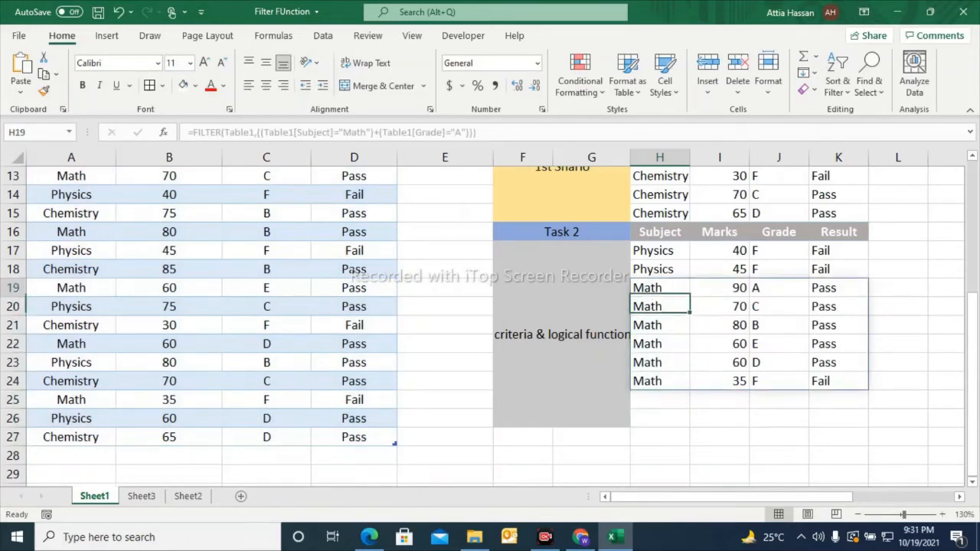
{"action": "key", "text": "Down"}
{"action": "key", "text": "Down"}
{"action": "key", "text": "Down"}
{"action": "key", "text": "Down"}
{"action": "key", "text": "Down"}
{"action": "key", "text": "Down"}
{"action": "key", "text": "Down"}
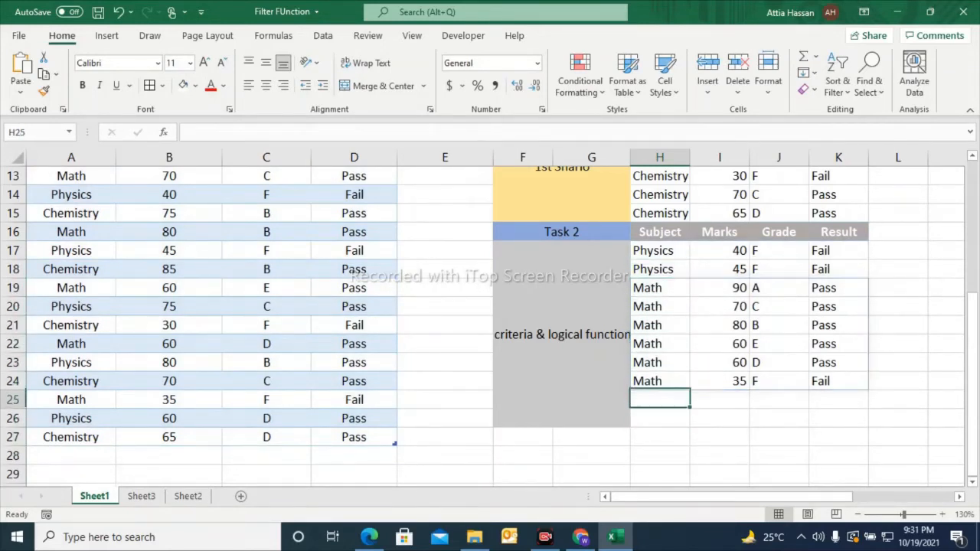
{"action": "key", "text": "Up"}
{"action": "key", "text": "Up"}
{"action": "key", "text": "Up"}
{"action": "key", "text": "Up"}
{"action": "key", "text": "Up"}
{"action": "key", "text": "Up"}
{"action": "key", "text": "Up"}
{"action": "key", "text": "Down"}
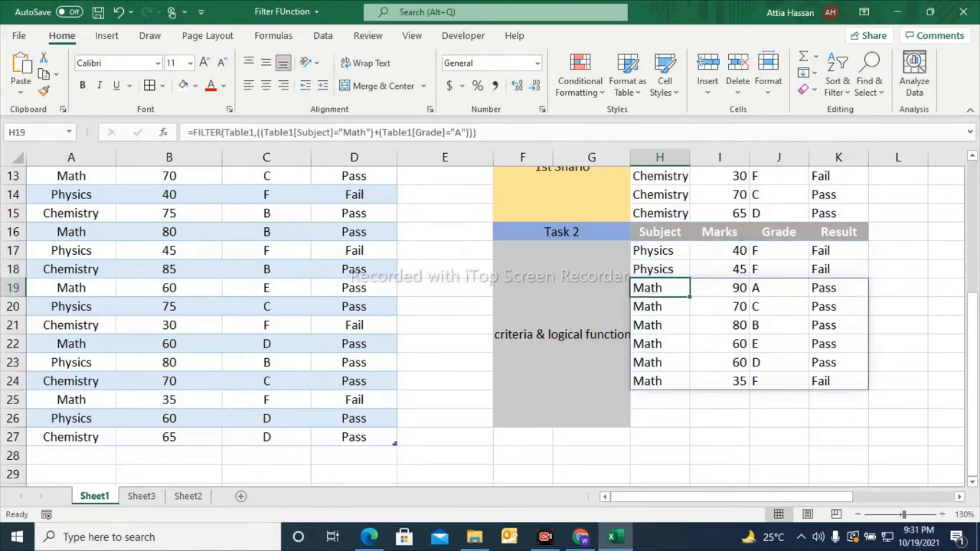
Clear the FILTER formula from H19 and start a new FILTER formula in H20 with Table1 as the array.
{"action": "key", "text": "BackSpace"}
{"action": "key", "text": "Return"}
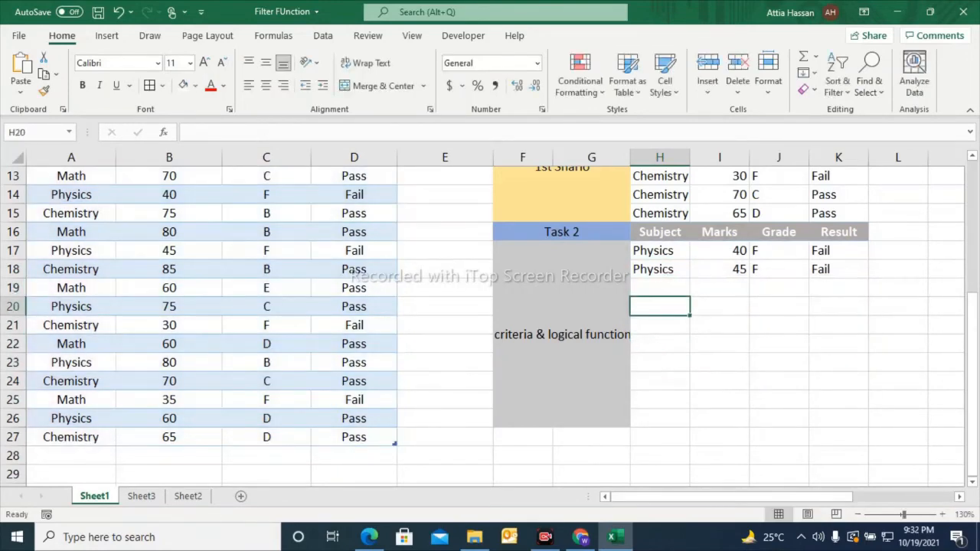
{"action": "type", "text": "=filter"}
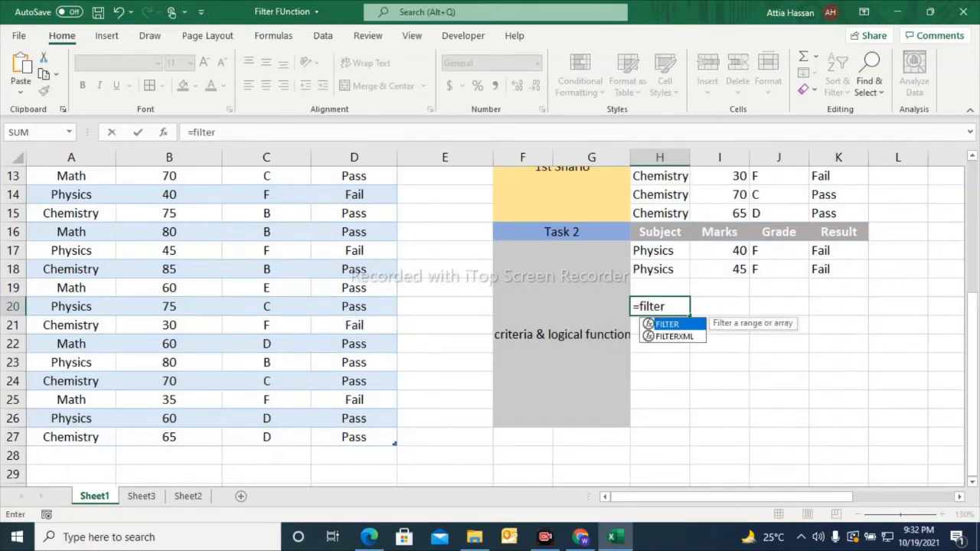
{"action": "type", "text": "("}
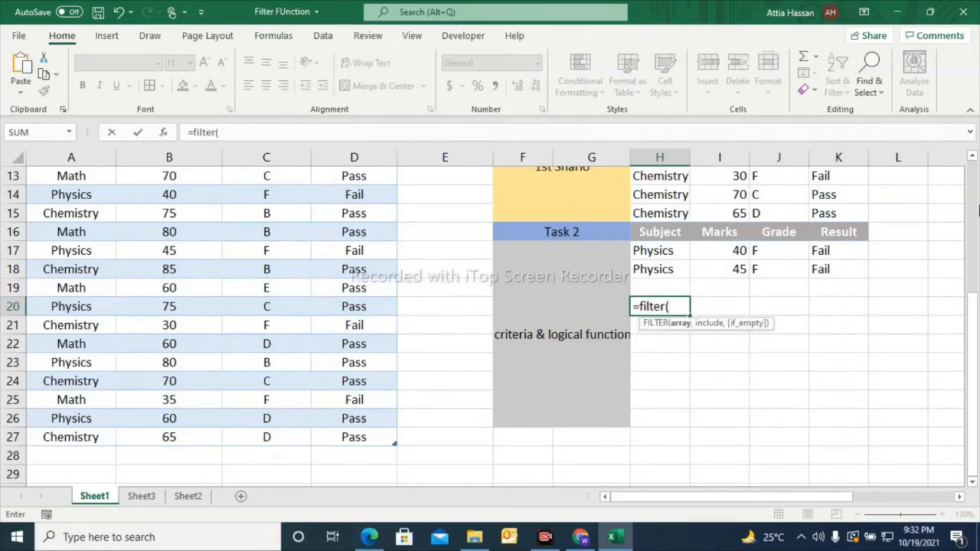
{"action": "left_click", "coordinate": [973, 159]}
{"action": "left_click", "coordinate": [973, 160]}
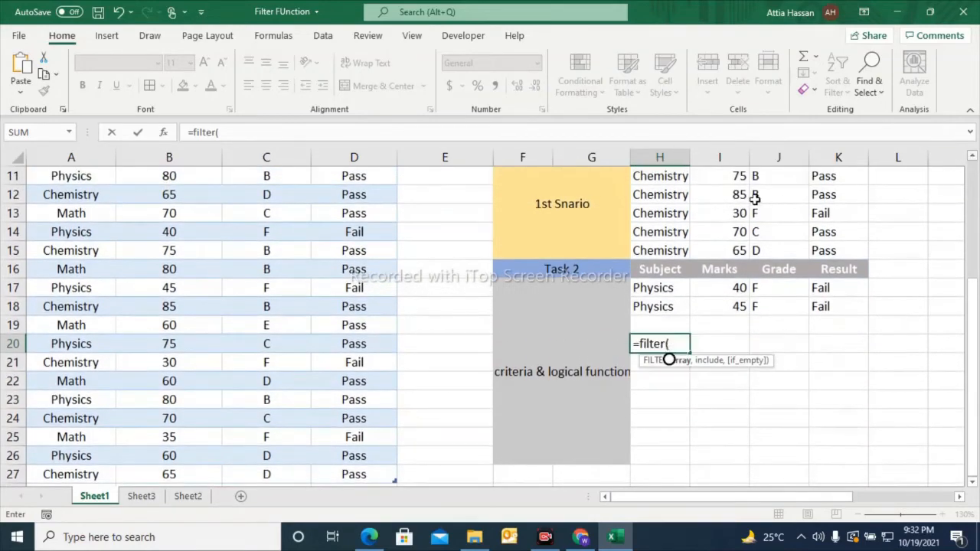
{"action": "left_click", "coordinate": [972, 159]}
{"action": "left_click", "coordinate": [972, 159]}
{"action": "left_click", "coordinate": [972, 159]}
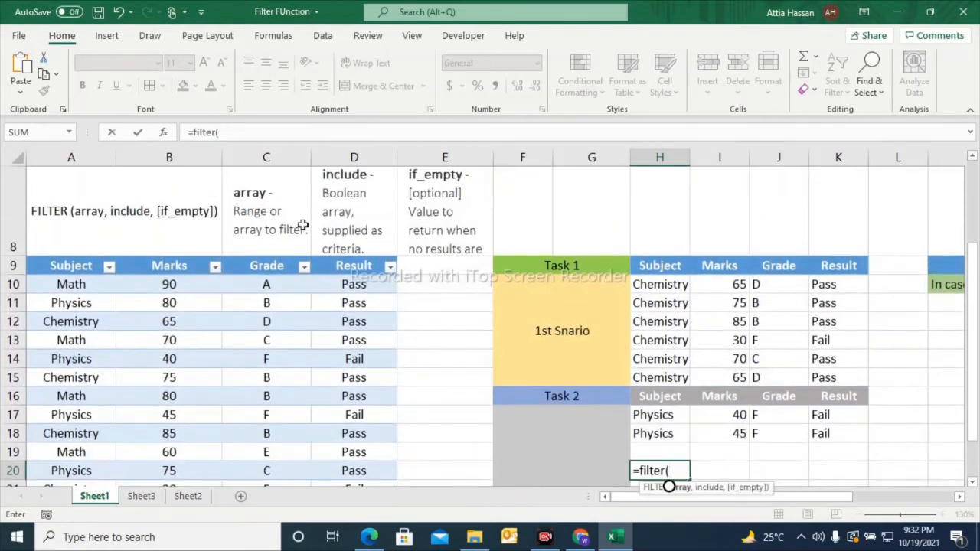
{"action": "left_click_drag", "start_coordinate": [73, 284], "coordinate": [394, 440]}
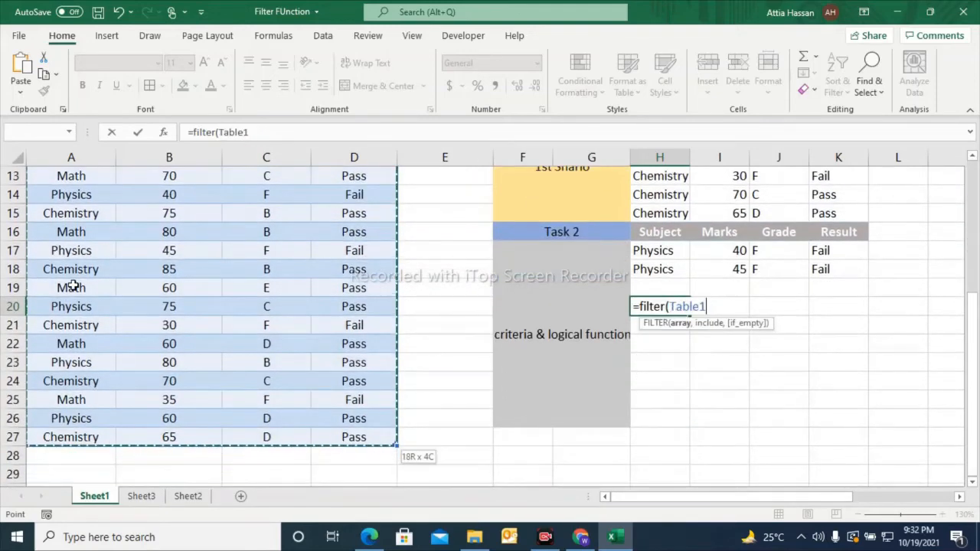
{"action": "type", "text": ","}
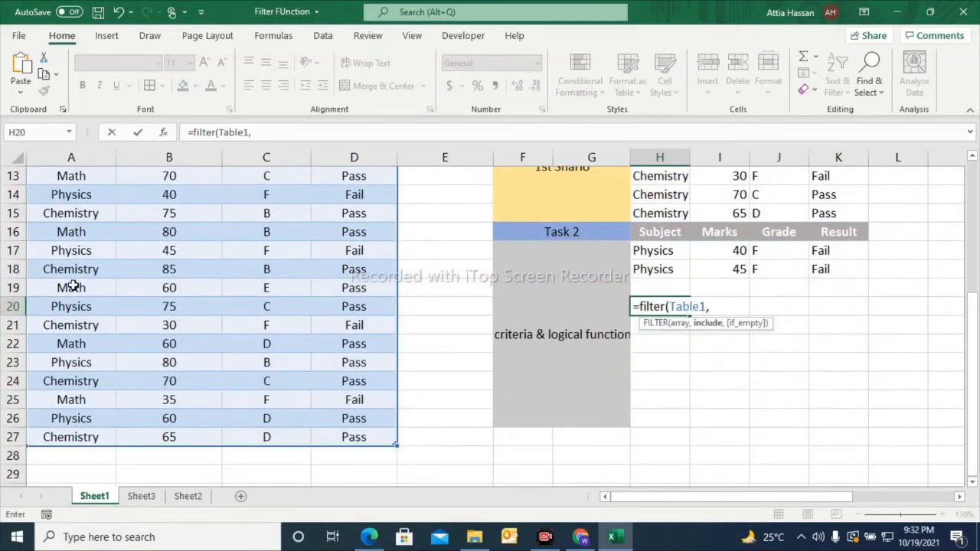
Add the first include condition to the H20 formula, requiring Table1[Subject]="Math" inside double opening parentheses.
{"action": "type", "text": "((Tab"}
{"action": "type", "text": "le1"}
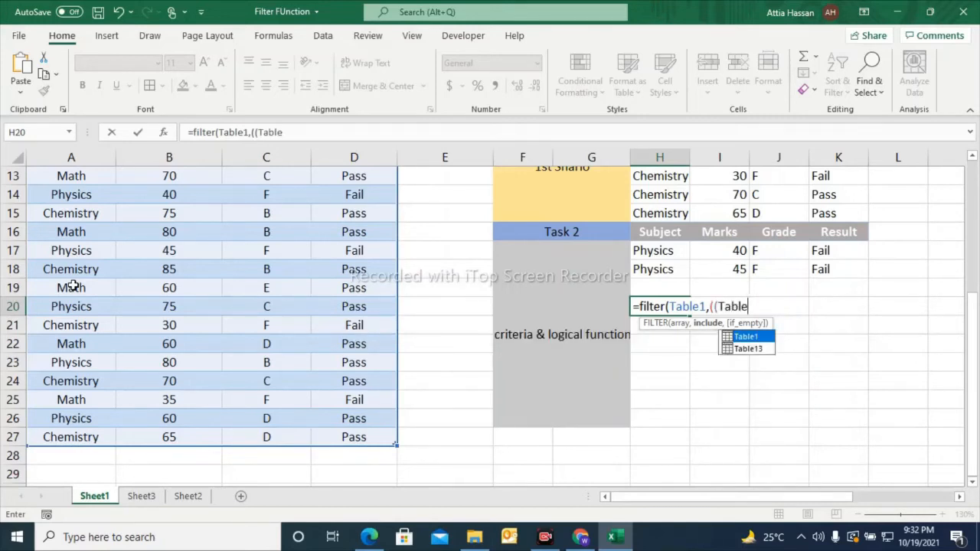
{"action": "type", "text": "["}
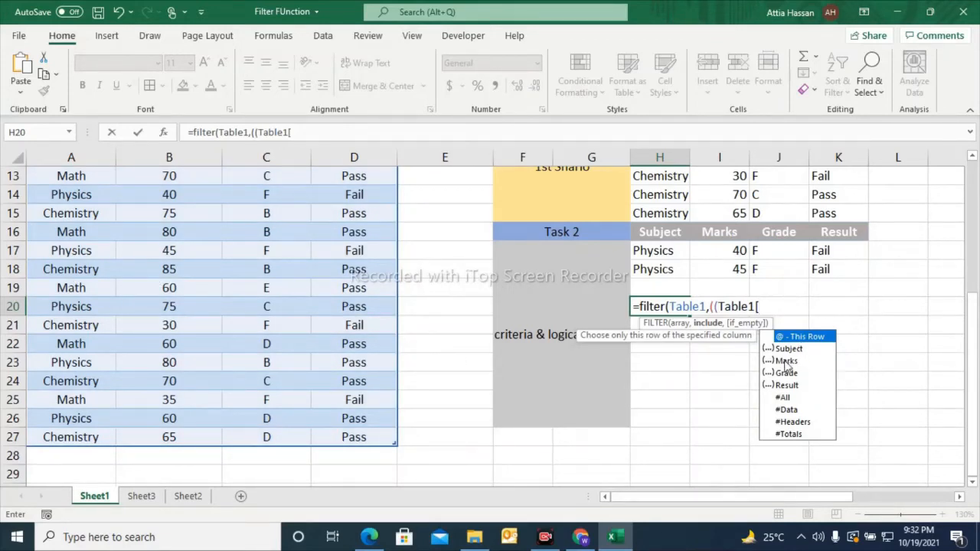
{"action": "type", "text": "SUbject"}
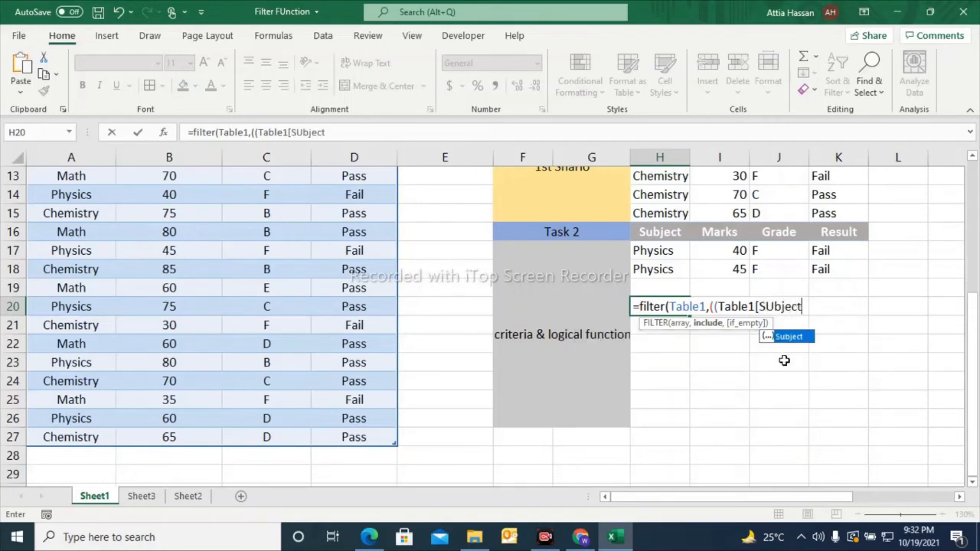
{"action": "key", "text": "BackSpace"}
{"action": "key", "text": "BackSpace"}
{"action": "key", "text": "BackSpace"}
{"action": "key", "text": "BackSpace"}
{"action": "key", "text": "BackSpace"}
{"action": "key", "text": "BackSpace"}
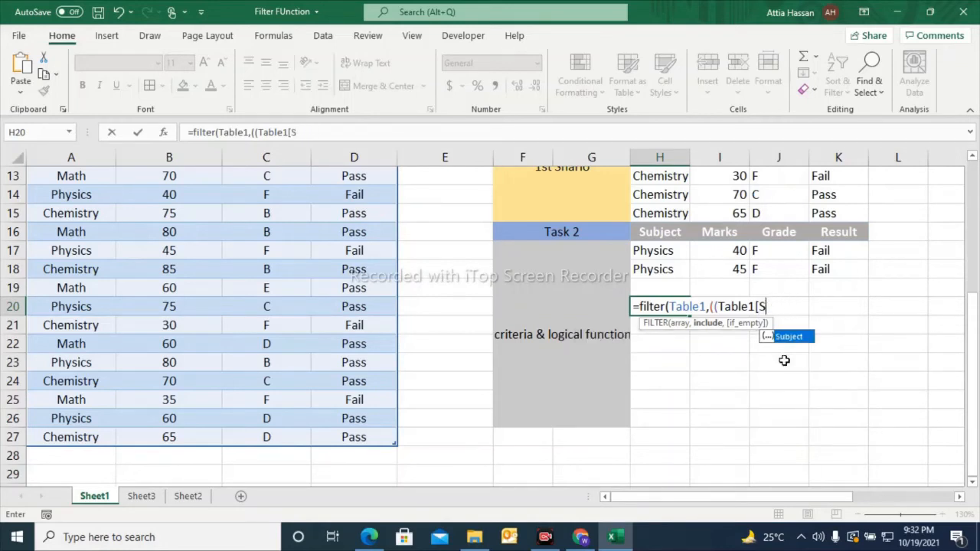
{"action": "type", "text": "ubject]="}
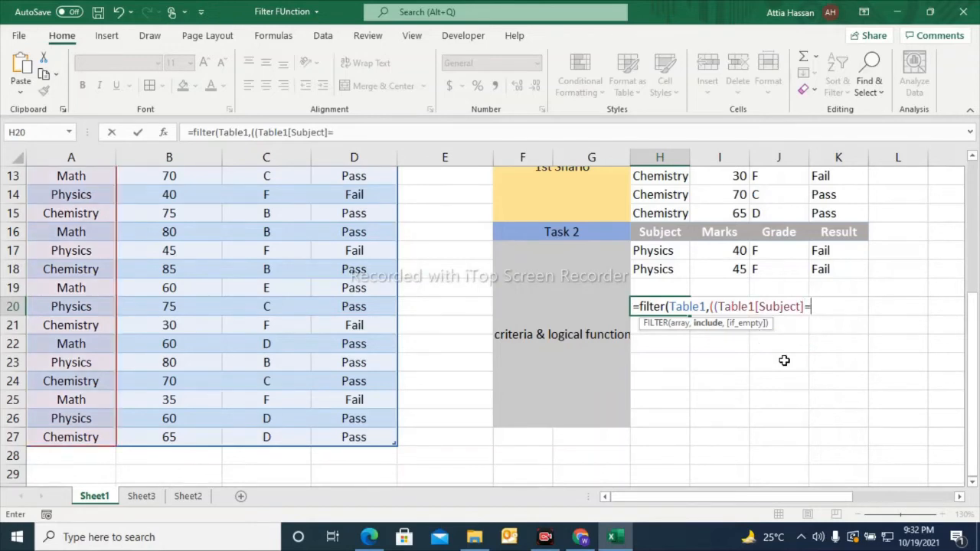
{"action": "type", "text": "\"Math\""}
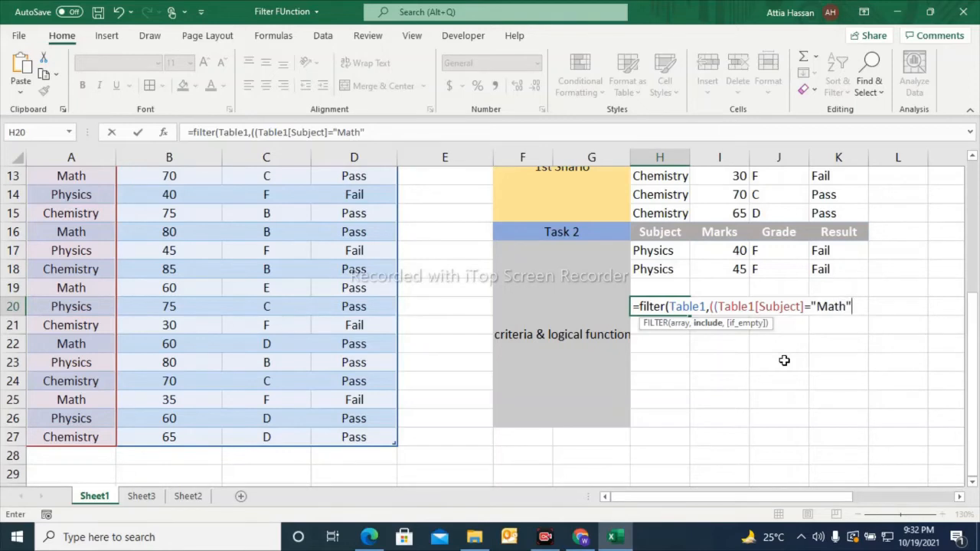
Add +(Table1[Grade]="F") as an OR condition, close the parentheses and enter the H20 formula.
{"action": "type", "text": ")+(Table"}
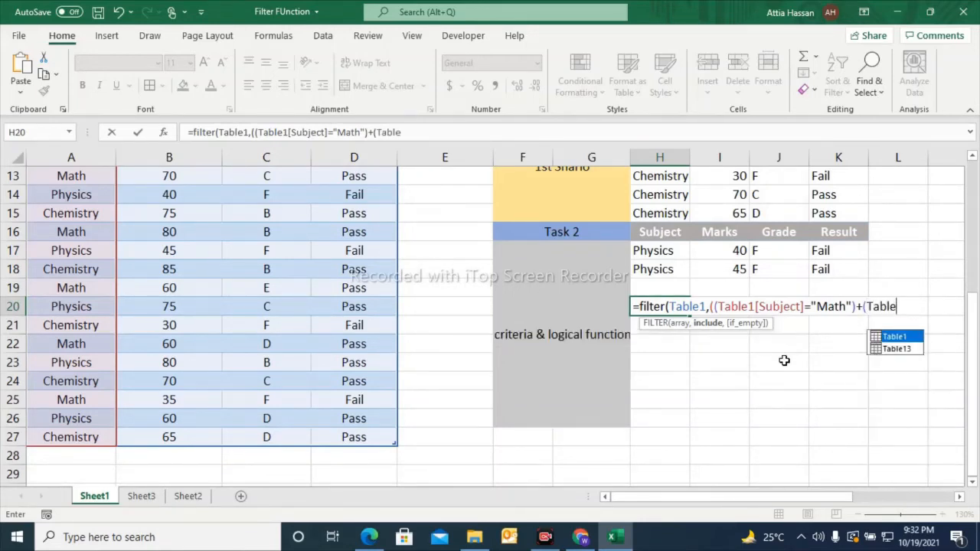
{"action": "type", "text": "1"}
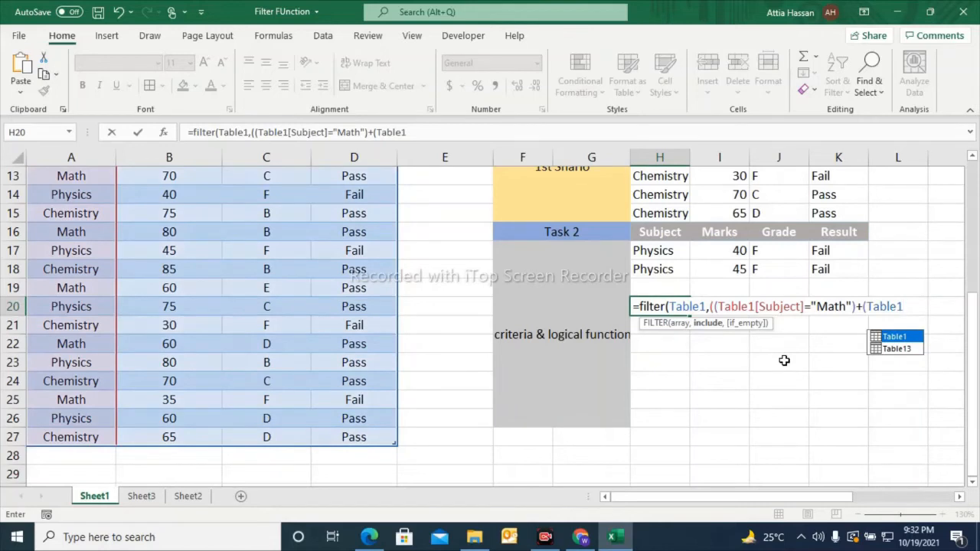
{"action": "type", "text": "["}
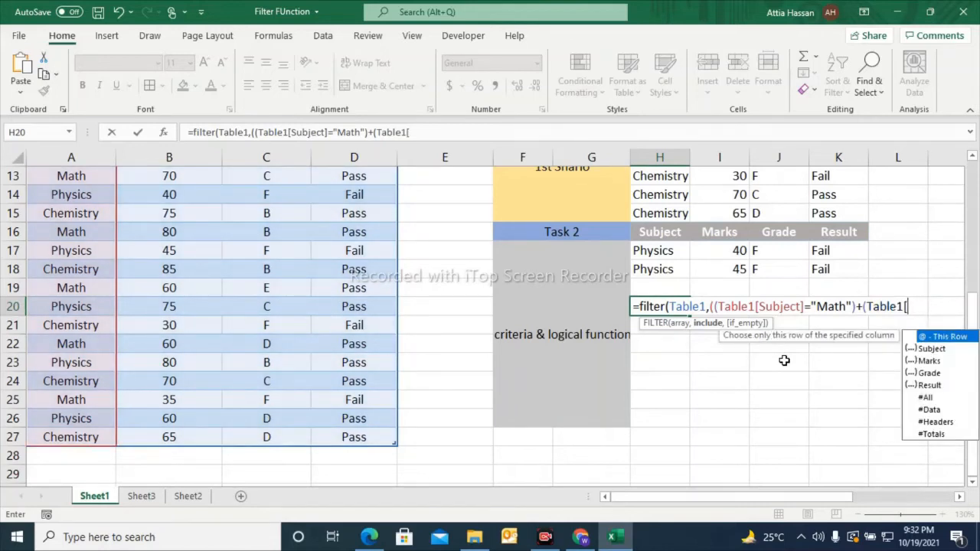
{"action": "type", "text": "Grade"}
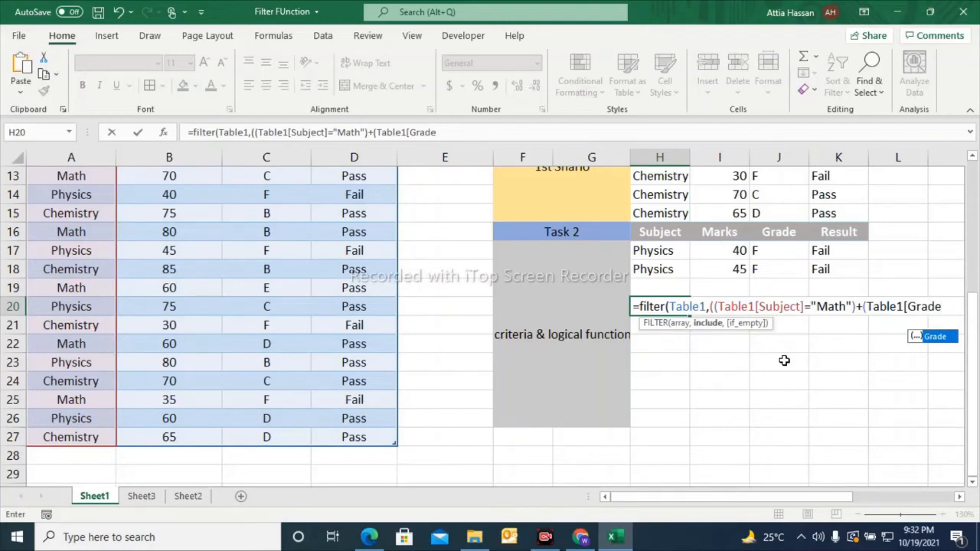
{"action": "type", "text": "]"}
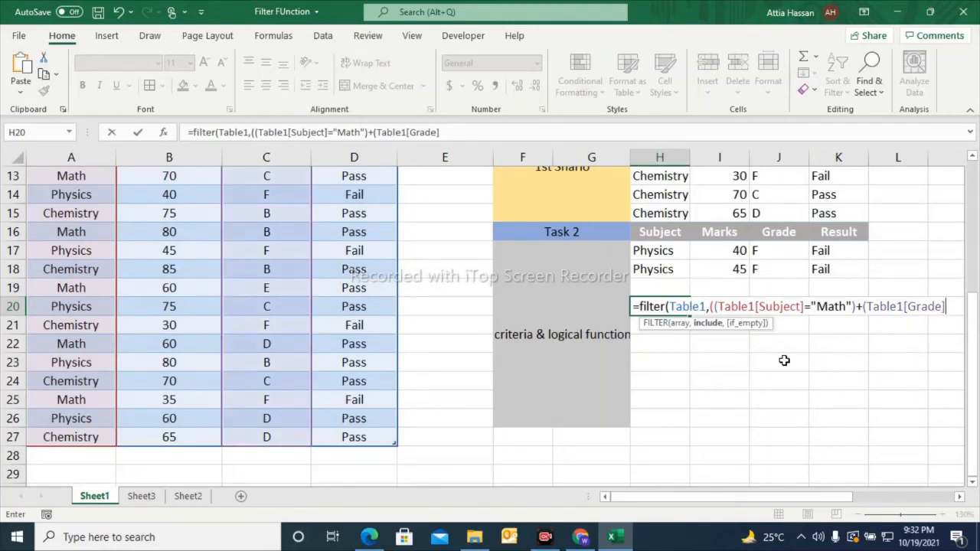
{"action": "type", "text": "=\"F\""}
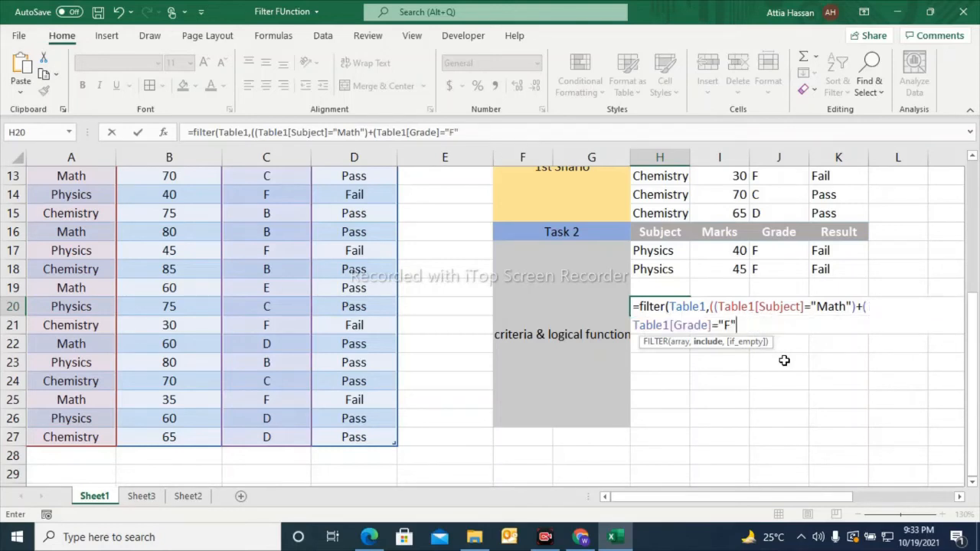
{"action": "type", "text": ")))"}
{"action": "key", "text": "Return"}
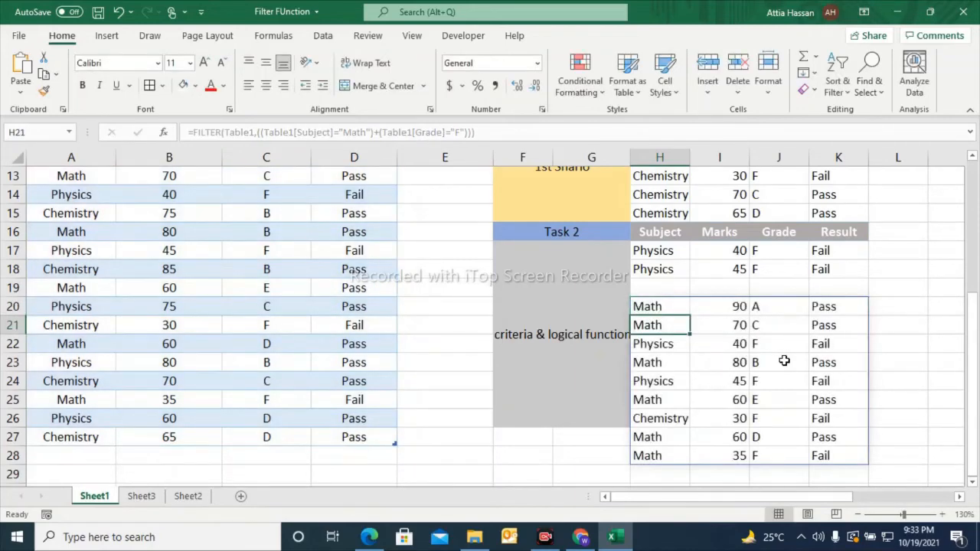
Examine the subjects spilled from H20 down column H against the Math or grade F criteria.
{"action": "key", "text": "Down"}
{"action": "key", "text": "Down"}
{"action": "key", "text": "Down"}
{"action": "key", "text": "Down"}
{"action": "key", "text": "Down"}
{"action": "key", "text": "Down"}
{"action": "key", "text": "Down"}
{"action": "key", "text": "Up"}
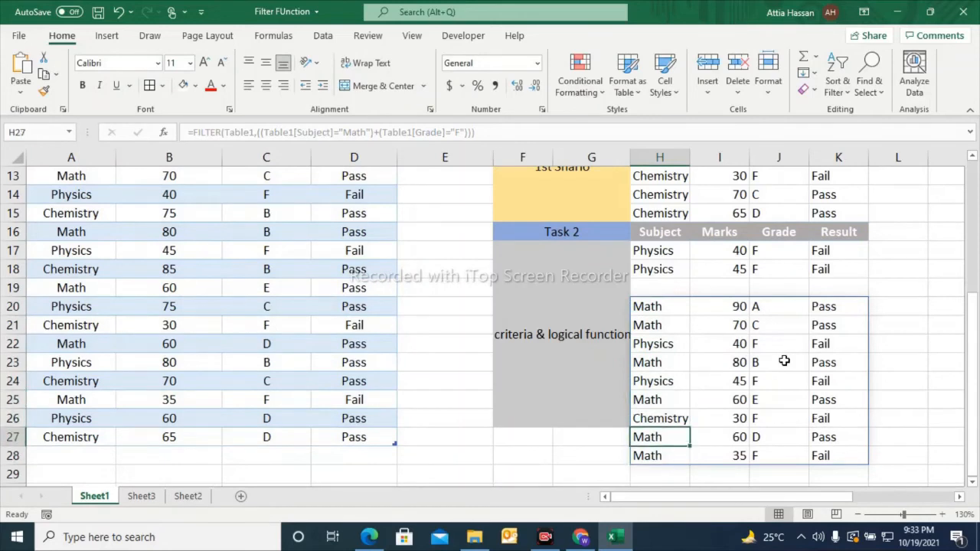
{"action": "key", "text": "Up"}
{"action": "key", "text": "Up"}
{"action": "key", "text": "Up"}
{"action": "key", "text": "Up"}
{"action": "key", "text": "Up"}
{"action": "key", "text": "Up"}
{"action": "key", "text": "Up"}
{"action": "key", "text": "Down"}
{"action": "key", "text": "Down"}
{"action": "key", "text": "Down"}
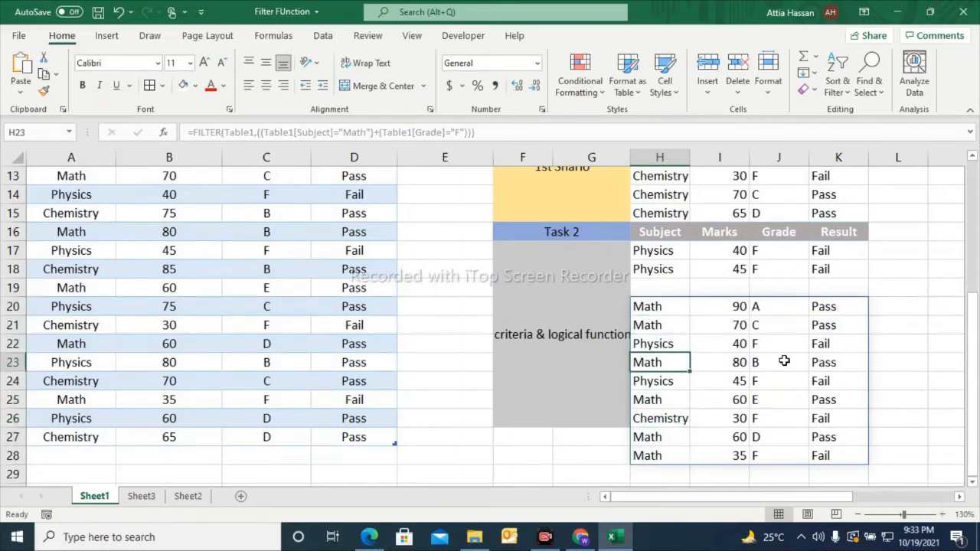
{"action": "key", "text": "Down"}
{"action": "key", "text": "Down"}
{"action": "key", "text": "Down"}
{"action": "key", "text": "Down"}
{"action": "key", "text": "Up"}
{"action": "key", "text": "Up"}
{"action": "key", "text": "Down"}
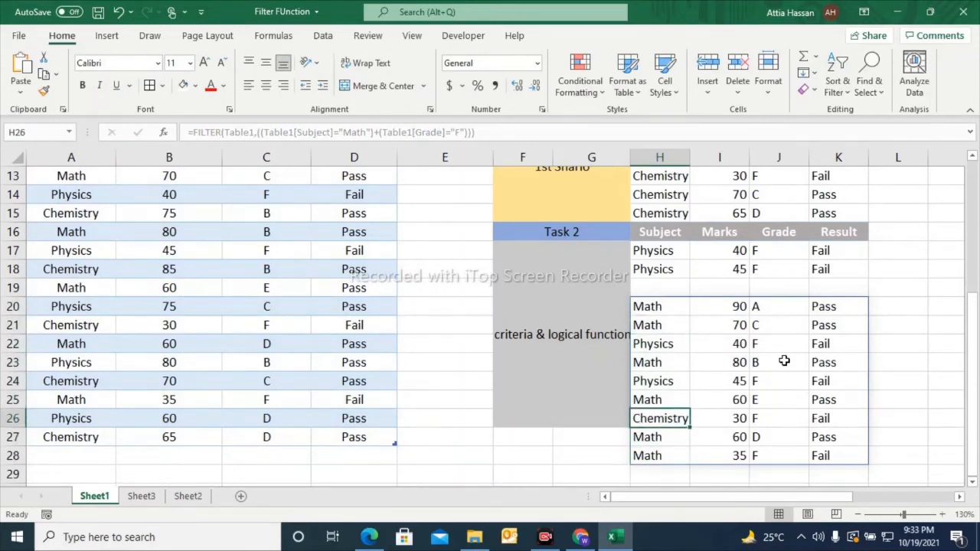
Check the grades of the Chemistry and Physics rows in the H20 spill against the grade F condition.
{"action": "key", "text": "Right"}
{"action": "key", "text": "Right"}
{"action": "key", "text": "Left"}
{"action": "key", "text": "Left"}
{"action": "key", "text": "Up"}
{"action": "key", "text": "Up"}
{"action": "key", "text": "Up"}
{"action": "key", "text": "Up"}
{"action": "key", "text": "Right"}
{"action": "key", "text": "Right"}
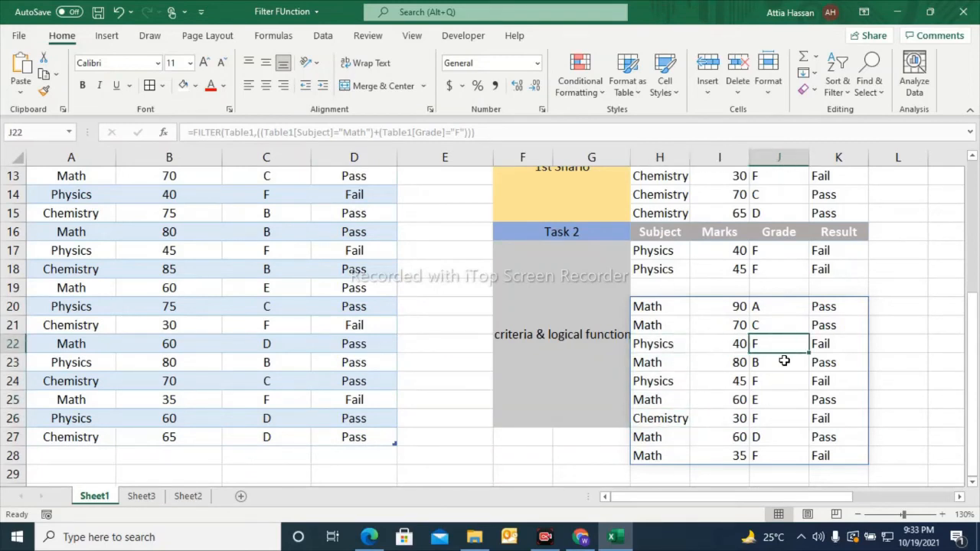
{"action": "key", "text": "Left"}
{"action": "key", "text": "Down"}
{"action": "key", "text": "Down"}
{"action": "key", "text": "Down"}
{"action": "key", "text": "Down"}
{"action": "key", "text": "Down"}
{"action": "key", "text": "Up"}
{"action": "key", "text": "Up"}
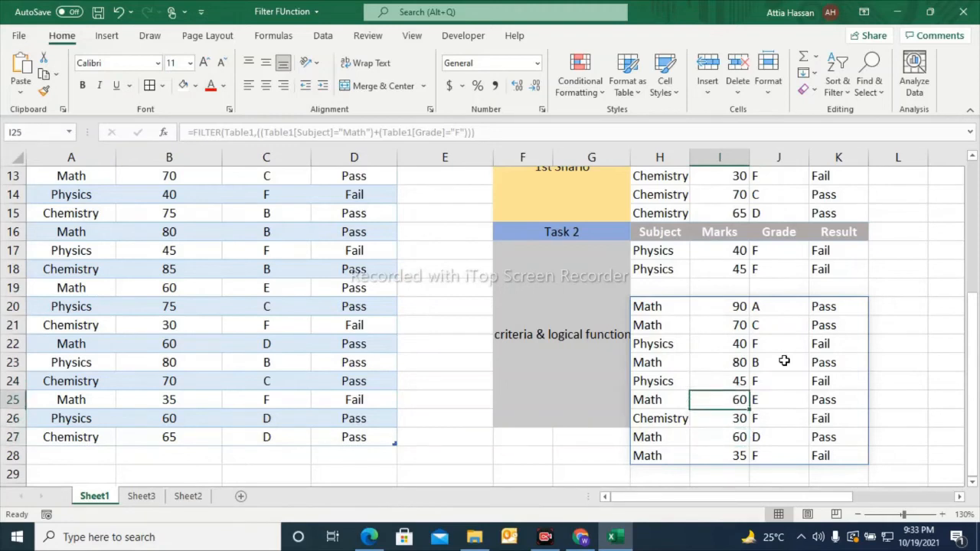
Compare the AND results in rows 17 and 18 with the OR results spilled from H20.
{"action": "key", "text": "Up"}
{"action": "key", "text": "Up"}
{"action": "key", "text": "Up"}
{"action": "key", "text": "Up"}
{"action": "key", "text": "Up"}
{"action": "key", "text": "Up"}
{"action": "key", "text": "Up"}
{"action": "key", "text": "Left"}
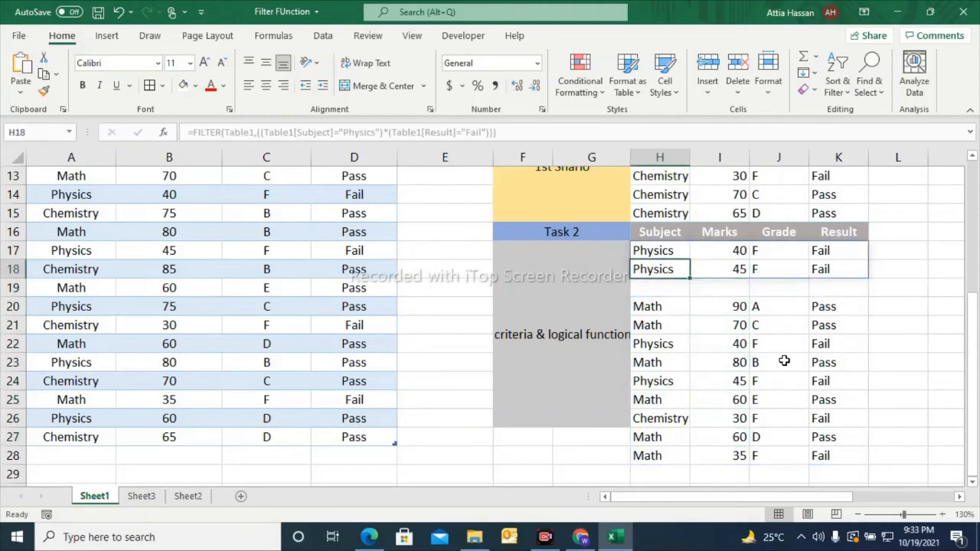
{"action": "key", "text": "Down"}
{"action": "key", "text": "Right"}
{"action": "key", "text": "Down"}
{"action": "key", "text": "Down"}
{"action": "key", "text": "Down"}
{"action": "key", "text": "Down"}
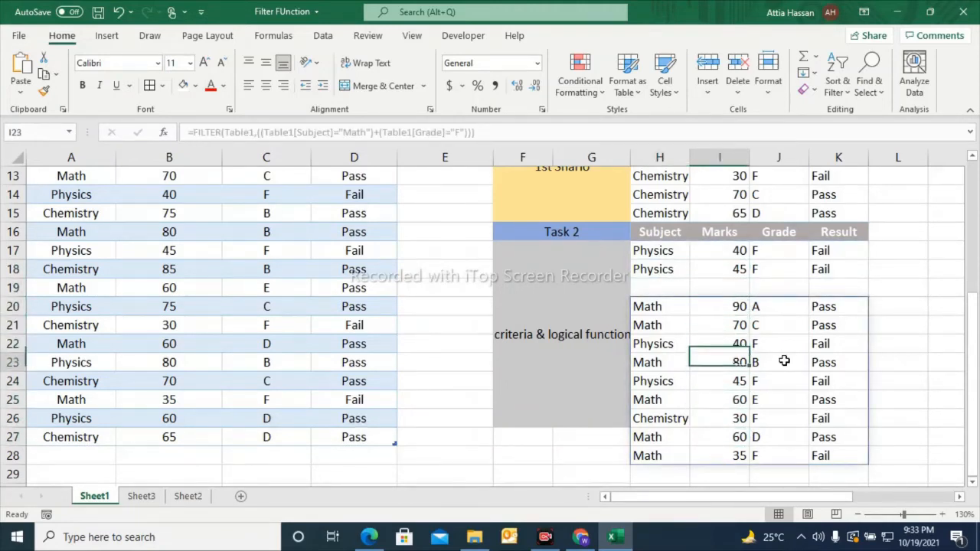
{"action": "key", "text": "Down"}
{"action": "key", "text": "Down"}
{"action": "key", "text": "Down"}
{"action": "key", "text": "Left"}
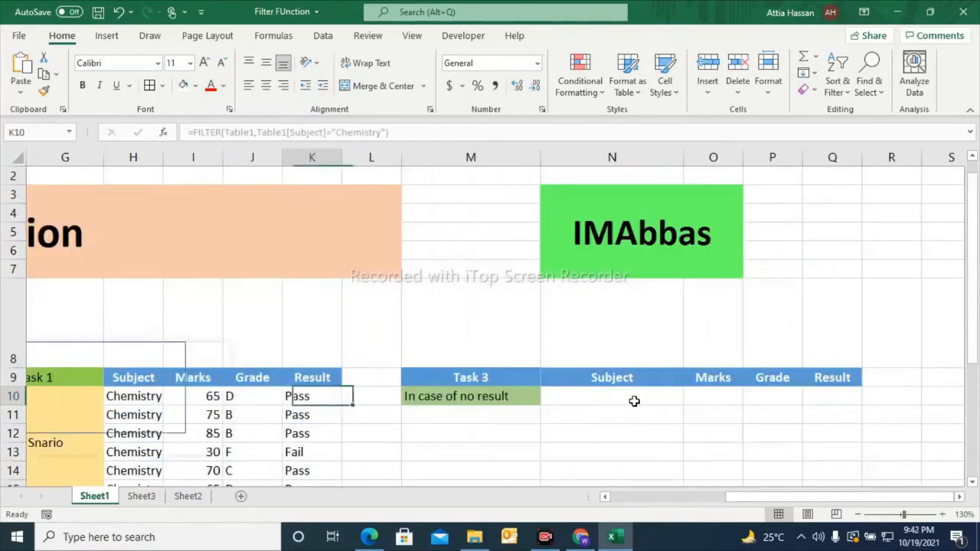
Start a FILTER formula in N10, next to "In case of no result", with Table1 as the array.
{"action": "key", "text": "Left"}
{"action": "key", "text": "Left"}
{"action": "key", "text": "Left"}
{"action": "key", "text": "Left"}
{"action": "key", "text": "Left"}
{"action": "key", "text": "Left"}
{"action": "key", "text": "Left"}
{"action": "key", "text": "Right"}
{"action": "key", "text": "Right"}
{"action": "key", "text": "Right"}
{"action": "key", "text": "Right"}
{"action": "key", "text": "Right"}
{"action": "key", "text": "Right"}
{"action": "key", "text": "Right"}
{"action": "key", "text": "Right"}
{"action": "key", "text": "Right"}
{"action": "key", "text": "Right"}
{"action": "key", "text": "Right"}
{"action": "key", "text": "Right"}
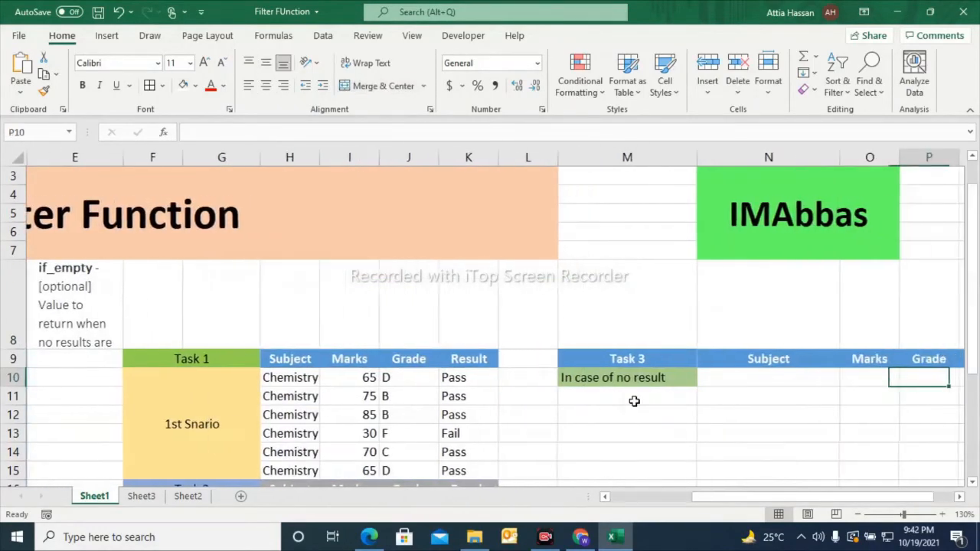
{"action": "key", "text": "Left"}
{"action": "key", "text": "Left"}
{"action": "type", "text": "="}
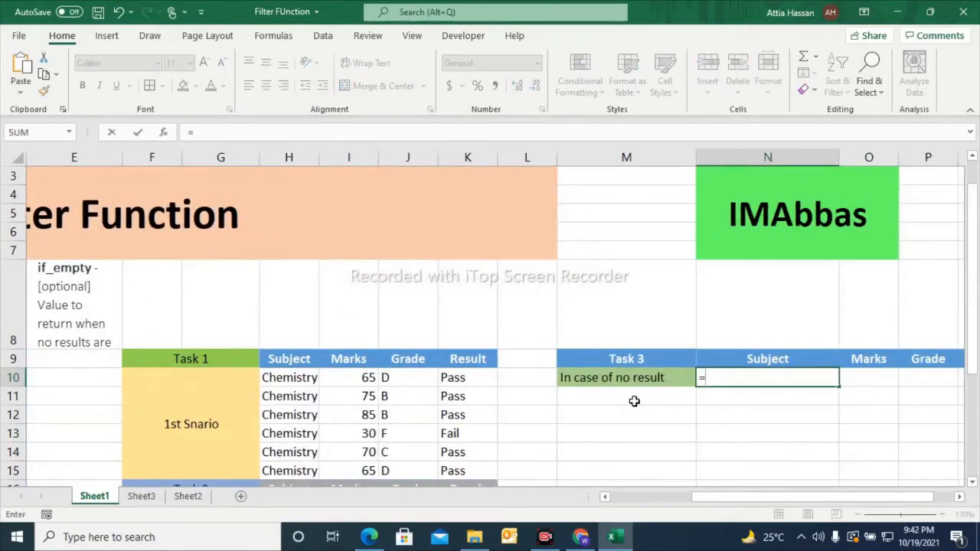
{"action": "type", "text": "filter"}
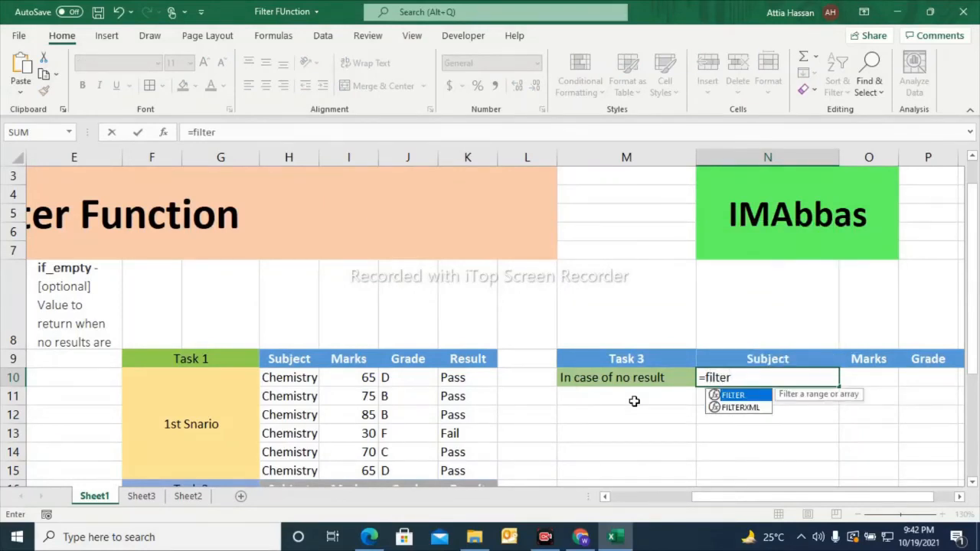
{"action": "type", "text": "("}
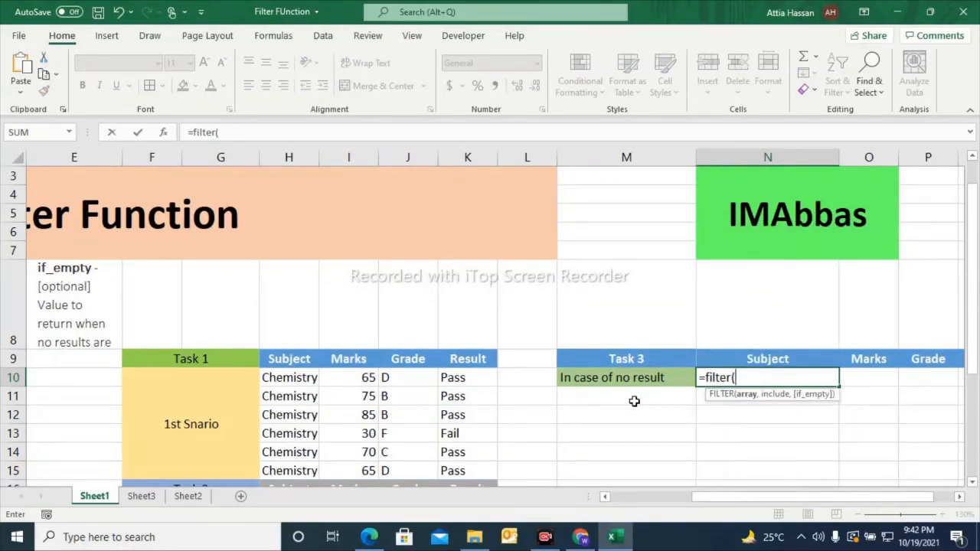
{"action": "type", "text": "Table"}
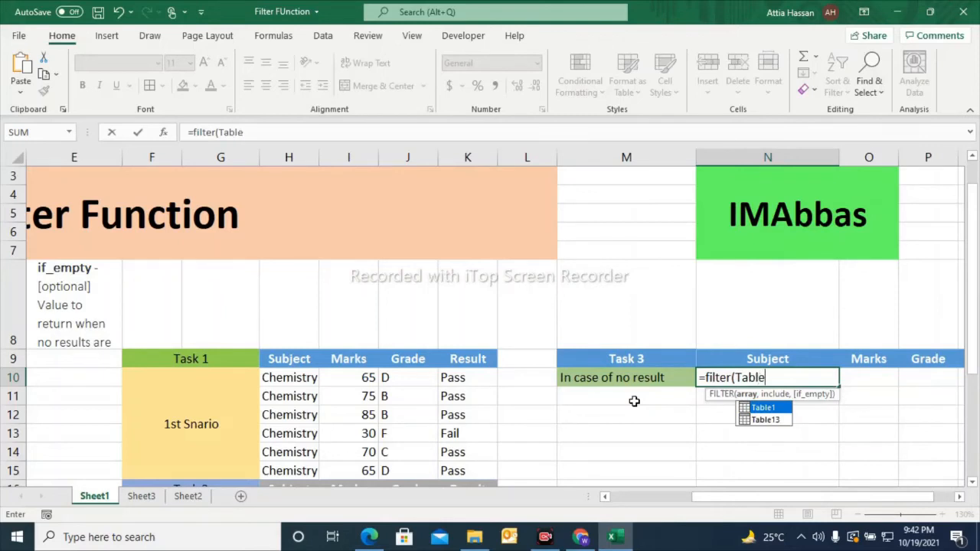
{"action": "type", "text": "1,Tabl"}
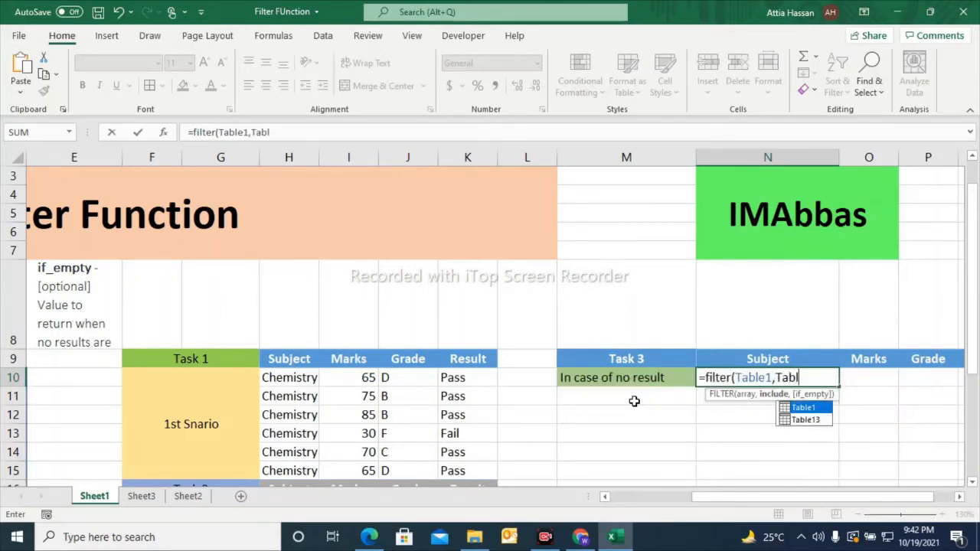
Enter Table1[Subject]="Computer" as the include condition of the N10 formula.
{"action": "type", "text": "e("}
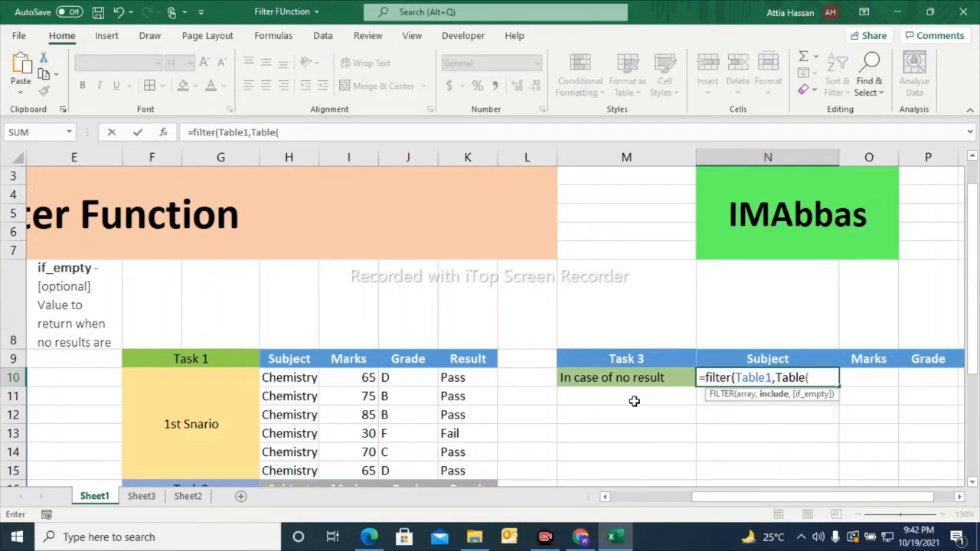
{"action": "type", "text": "Su"}
{"action": "key", "text": "BackSpace"}
{"action": "key", "text": "BackSpace"}
{"action": "key", "text": "BackSpace"}
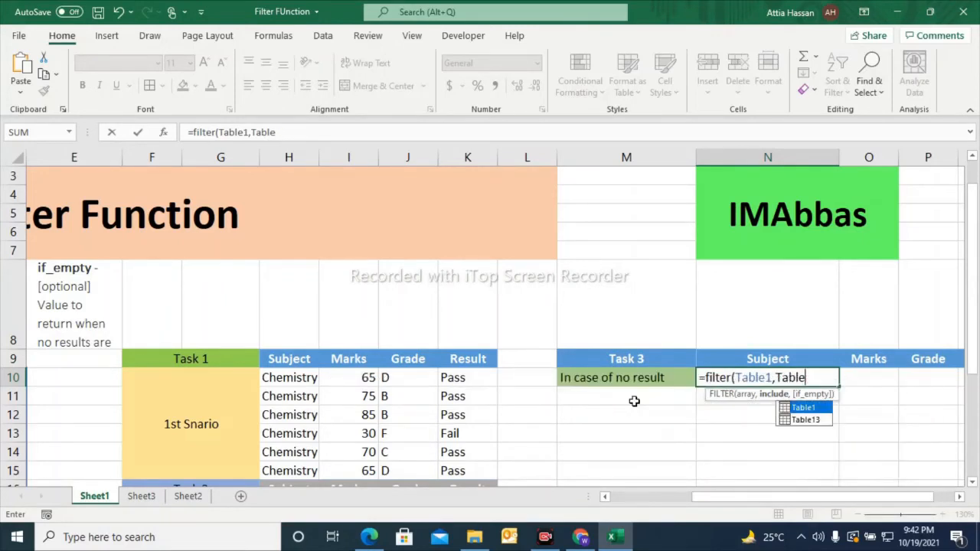
{"action": "type", "text": "1[Subj"}
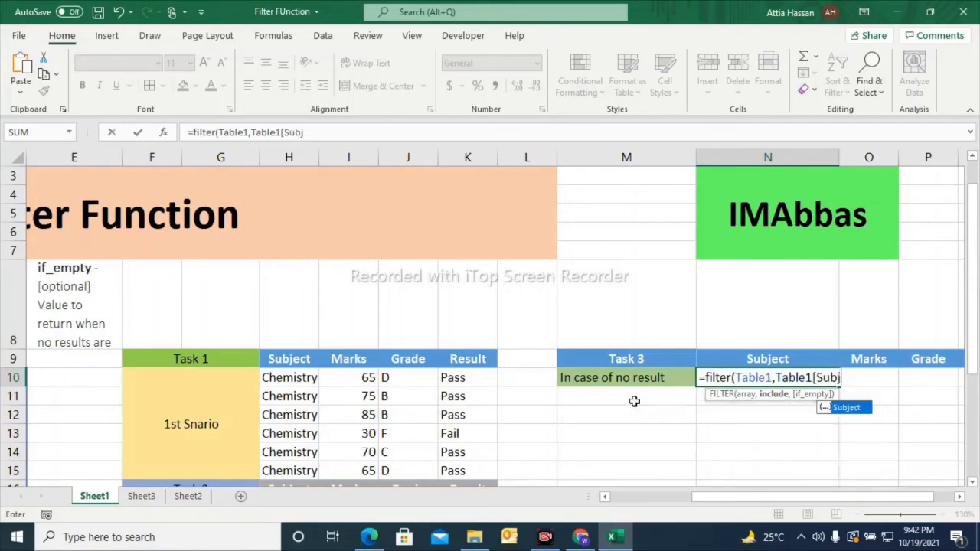
{"action": "type", "text": "ect]"}
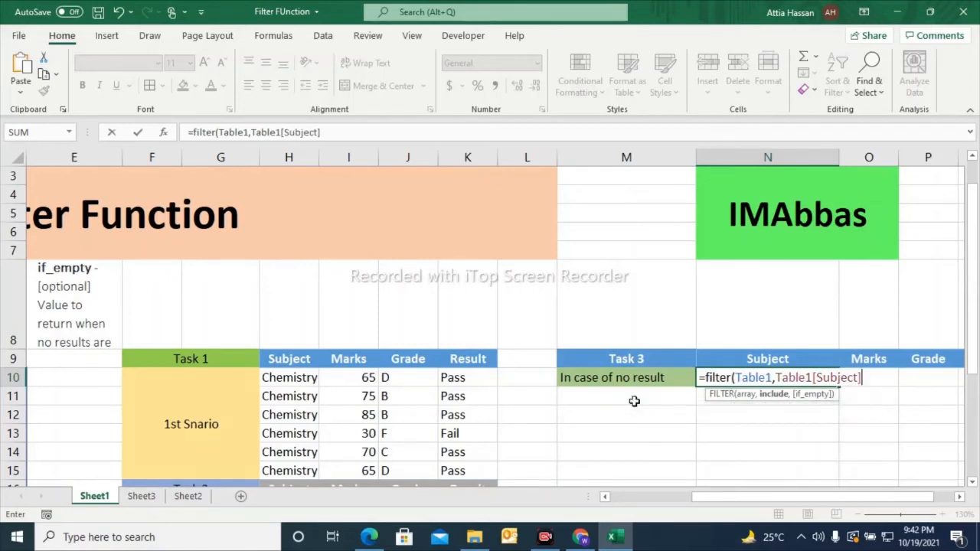
{"action": "type", "text": "=\"Compute"}
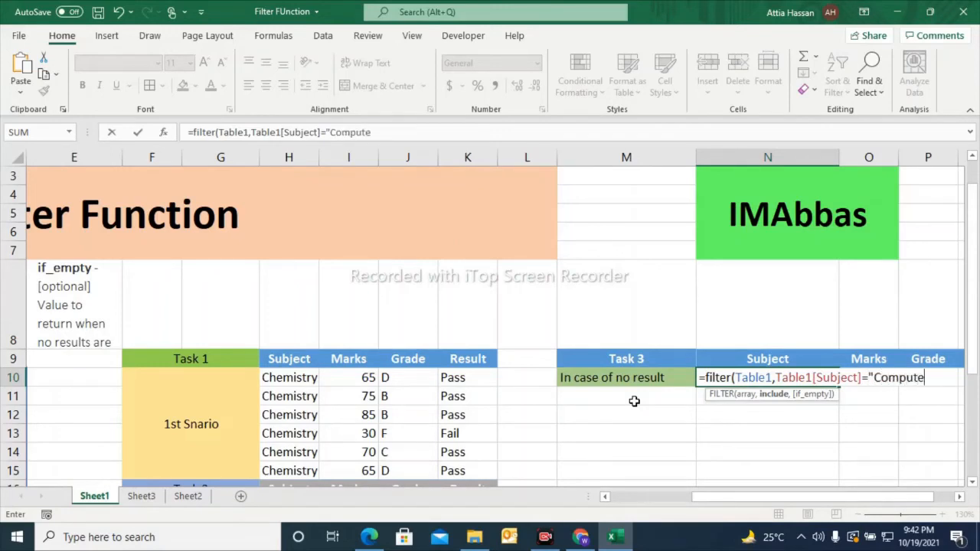
Add "subject detail not available" as the if_empty value, close the parenthesis and enter the N10 formula.
{"action": "type", "text": "r\",\"subje"}
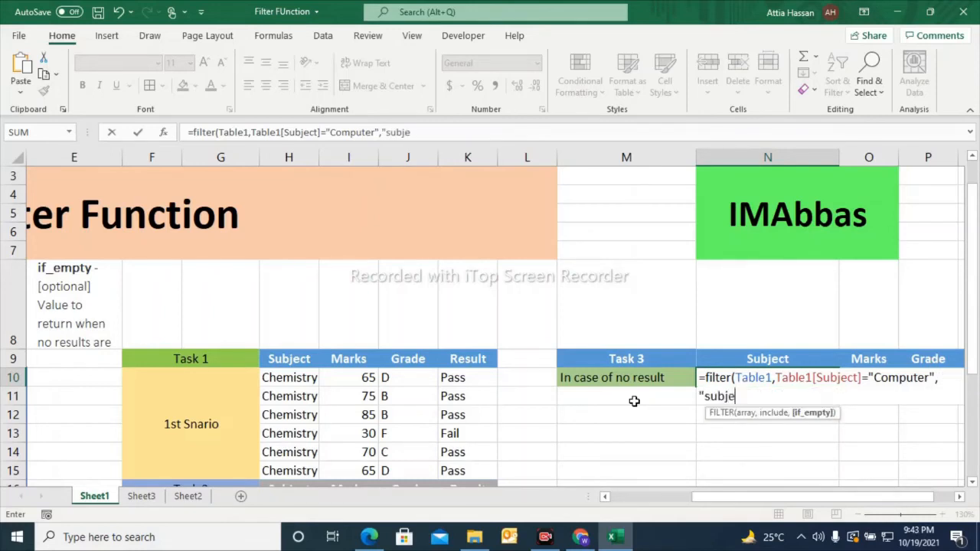
{"action": "type", "text": "ct detail not available"}
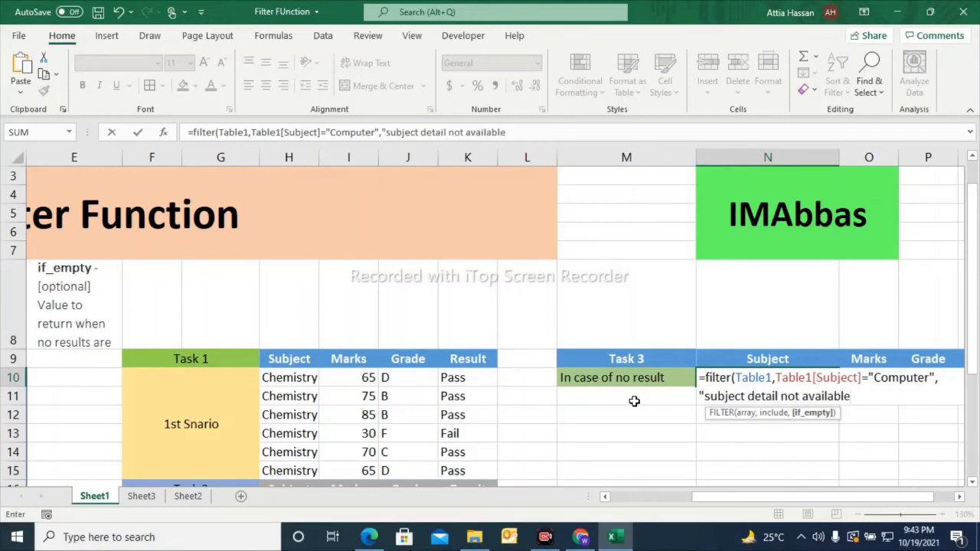
{"action": "type", "text": "\")"}
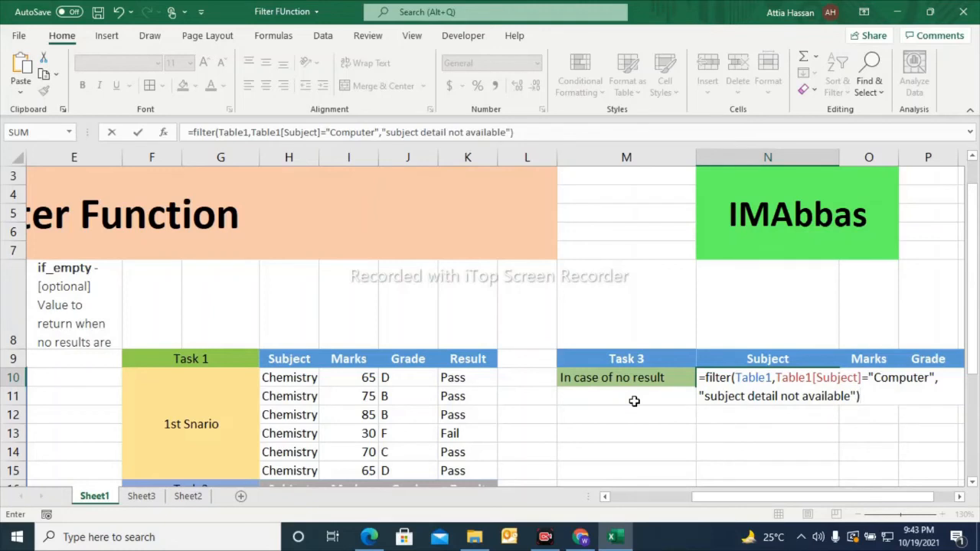
{"action": "key", "text": "Return"}
{"action": "key", "text": "Up"}
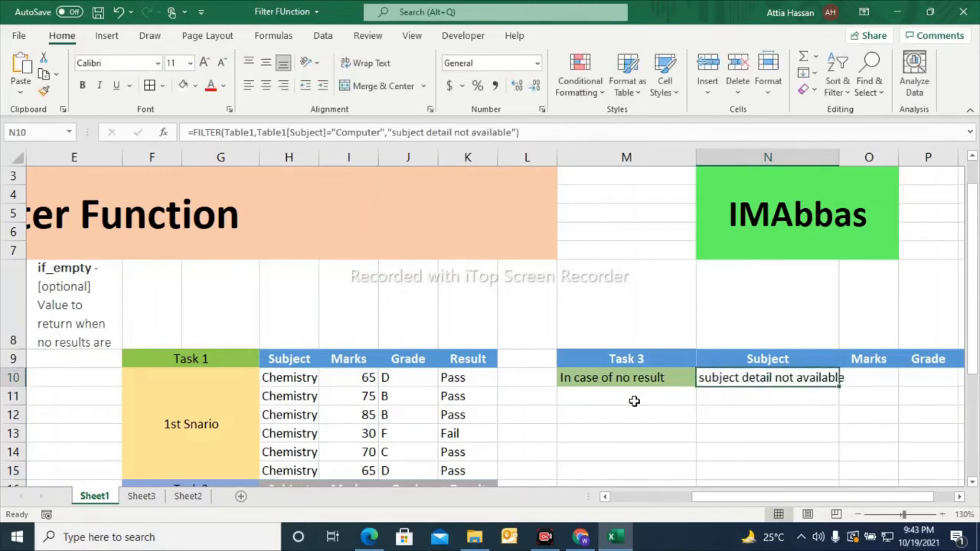
Check how far the no-result text in N10 fills the Marks, Grade and Result cells of the Task 3 row.
{"action": "key", "text": "Right"}
{"action": "key", "text": "Right"}
{"action": "key", "text": "Right"}
{"action": "key", "text": "Right"}
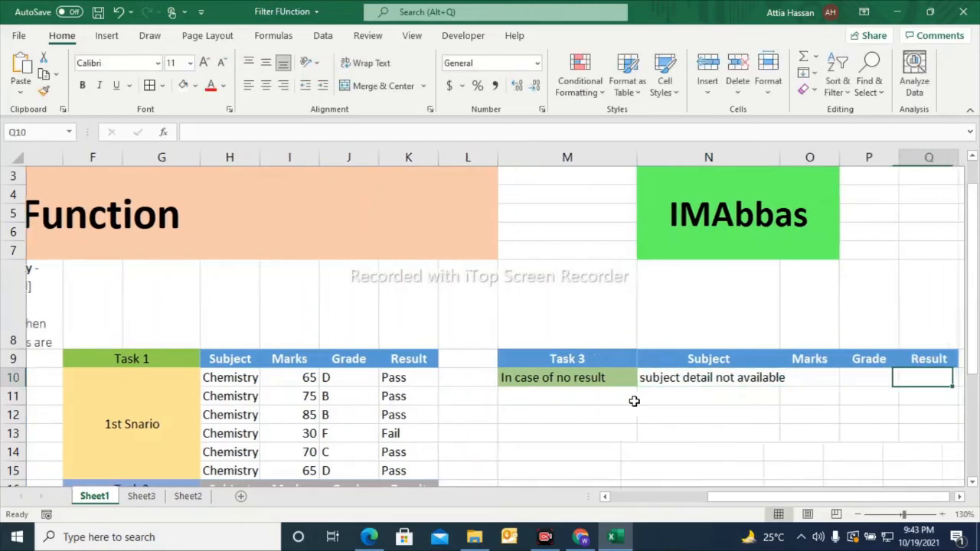
{"action": "key", "text": "Left"}
{"action": "key", "text": "Left"}
{"action": "key", "text": "Left"}
{"action": "key", "text": "Left"}
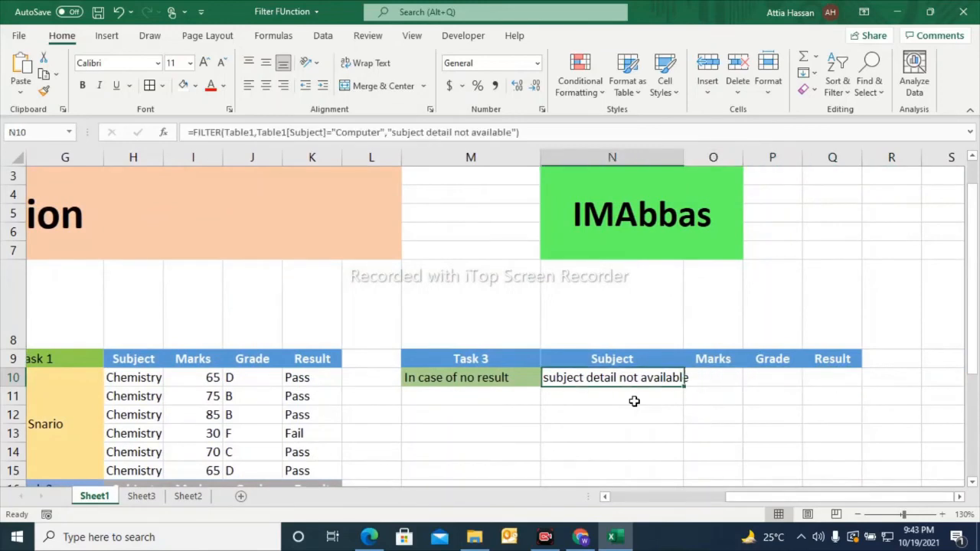
{"action": "key", "text": "Right"}
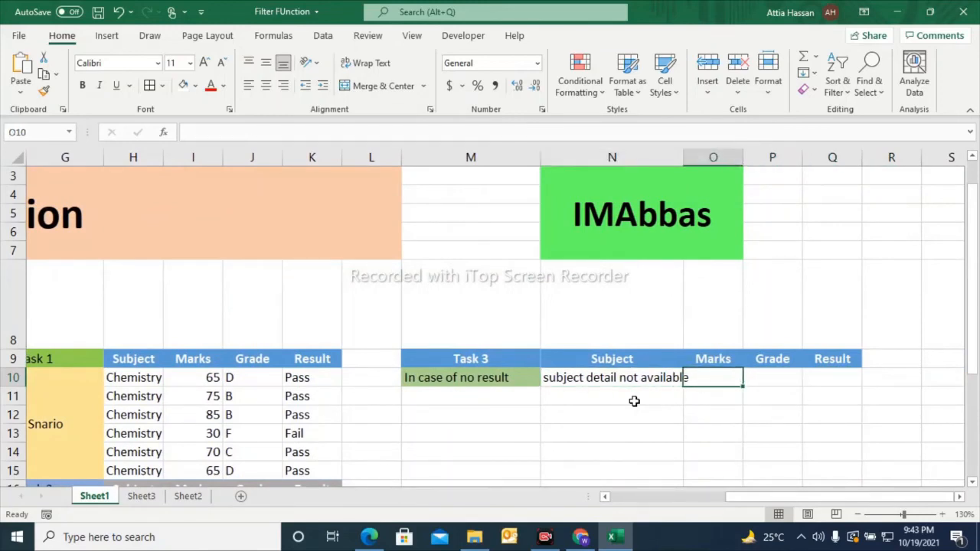
{"action": "key", "text": "Left"}
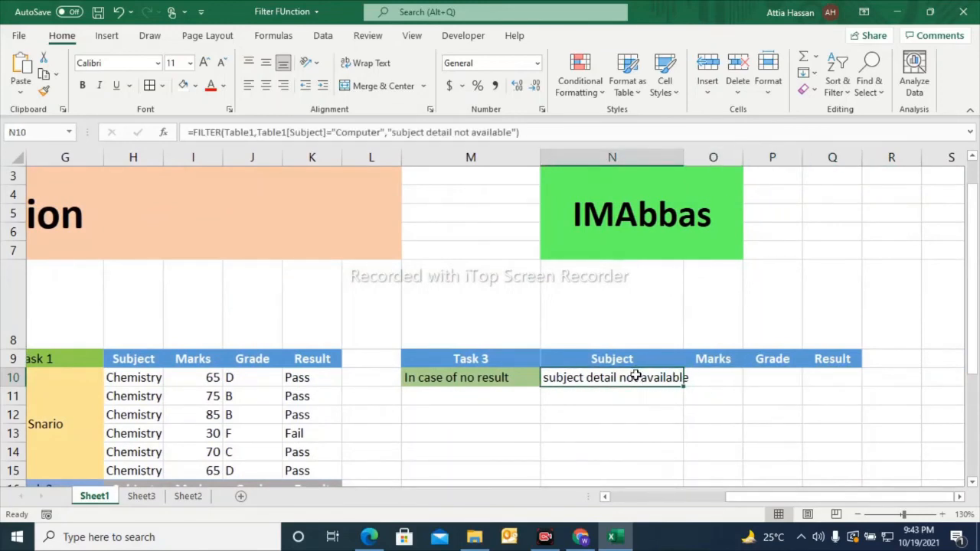
Reopen the N10 formula and insert an opening curly brace before the if_empty text.
{"action": "double_click", "coordinate": [636, 375]}
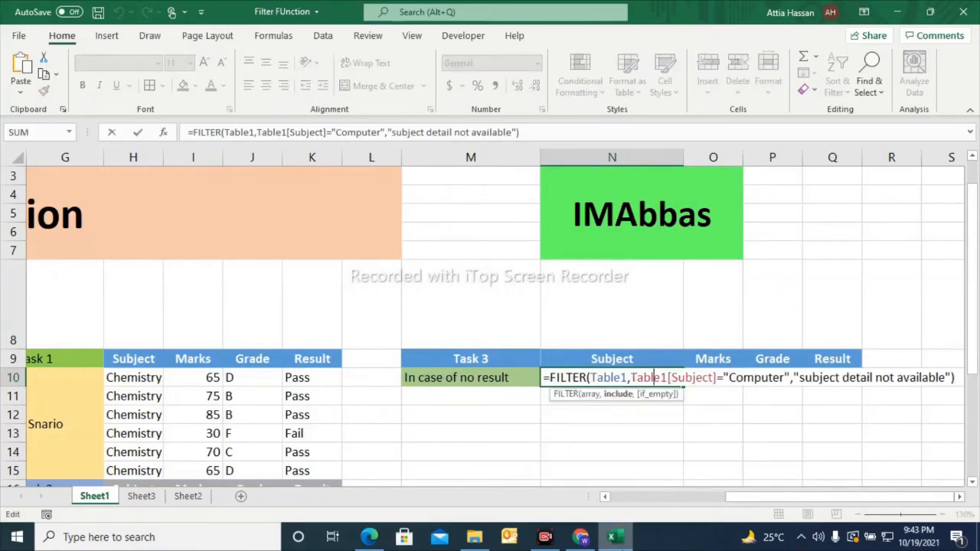
{"action": "key", "text": "Right"}
{"action": "key", "text": "Right"}
{"action": "key", "text": "Right"}
{"action": "key", "text": "Right"}
{"action": "key", "text": "Right"}
{"action": "key", "text": "Right"}
{"action": "key", "text": "Right"}
{"action": "key", "text": "Right"}
{"action": "key", "text": "Right"}
{"action": "key", "text": "Right"}
{"action": "key", "text": "Right"}
{"action": "key", "text": "Right"}
{"action": "key", "text": "Right"}
{"action": "key", "text": "Right"}
{"action": "key", "text": "Right"}
{"action": "key", "text": "Right"}
{"action": "key", "text": "Right"}
{"action": "key", "text": "Right"}
{"action": "key", "text": "Right"}
{"action": "key", "text": "Right"}
{"action": "key", "text": "Right"}
{"action": "key", "text": "Right"}
{"action": "key", "text": "Right"}
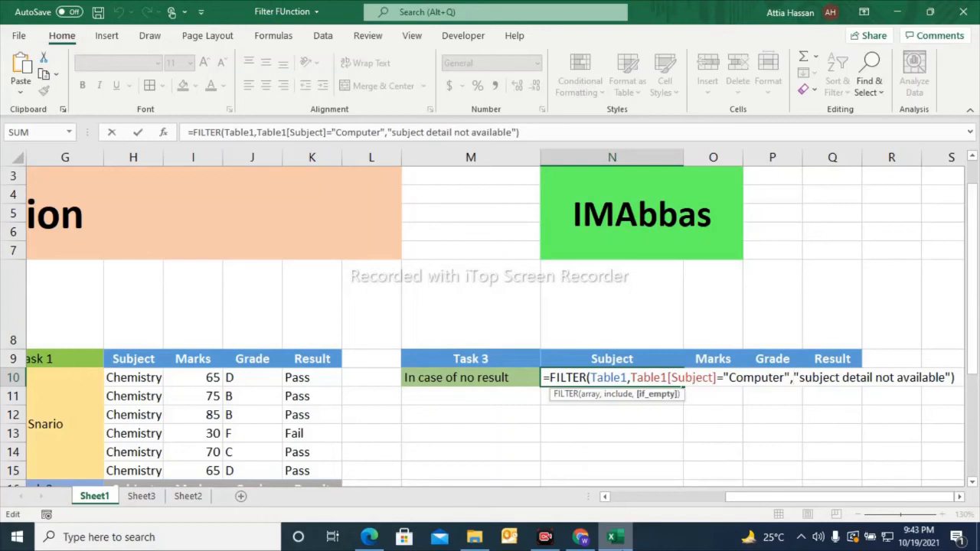
{"action": "type", "text": "{"}
Extend the if_empty array after "subject detail not available" with "NA","NA","No result", close the curly brace and enter the formula.
{"action": "key", "text": "Right"}
{"action": "key", "text": "Right"}
{"action": "key", "text": "Right"}
{"action": "key", "text": "Right"}
{"action": "key", "text": "Right"}
{"action": "key", "text": "Right"}
{"action": "key", "text": "Right"}
{"action": "key", "text": "Right"}
{"action": "key", "text": "Right"}
{"action": "key", "text": "Right"}
{"action": "key", "text": "Right"}
{"action": "key", "text": "Right"}
{"action": "key", "text": "Right"}
{"action": "key", "text": "Right"}
{"action": "key", "text": "Right"}
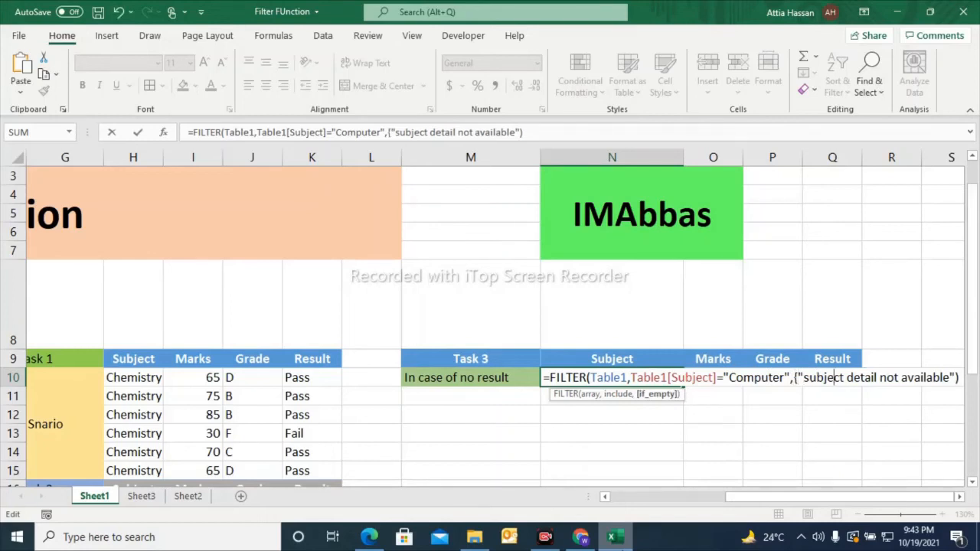
{"action": "key", "text": "Right"}
{"action": "key", "text": "Right"}
{"action": "key", "text": "Right"}
{"action": "key", "text": "Right"}
{"action": "key", "text": "Right"}
{"action": "key", "text": "Right"}
{"action": "key", "text": "Right"}
{"action": "key", "text": "Right"}
{"action": "key", "text": "Right"}
{"action": "key", "text": "Right"}
{"action": "key", "text": "Right"}
{"action": "key", "text": "Right"}
{"action": "key", "text": "Right"}
{"action": "key", "text": "Right"}
{"action": "type", "text": ",\""}
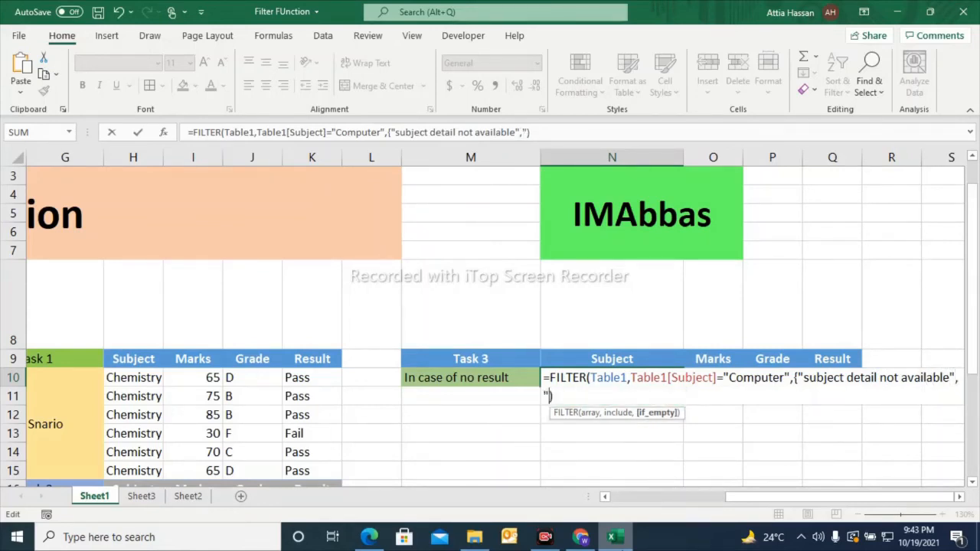
{"action": "type", "text": "NA\",\"Na"}
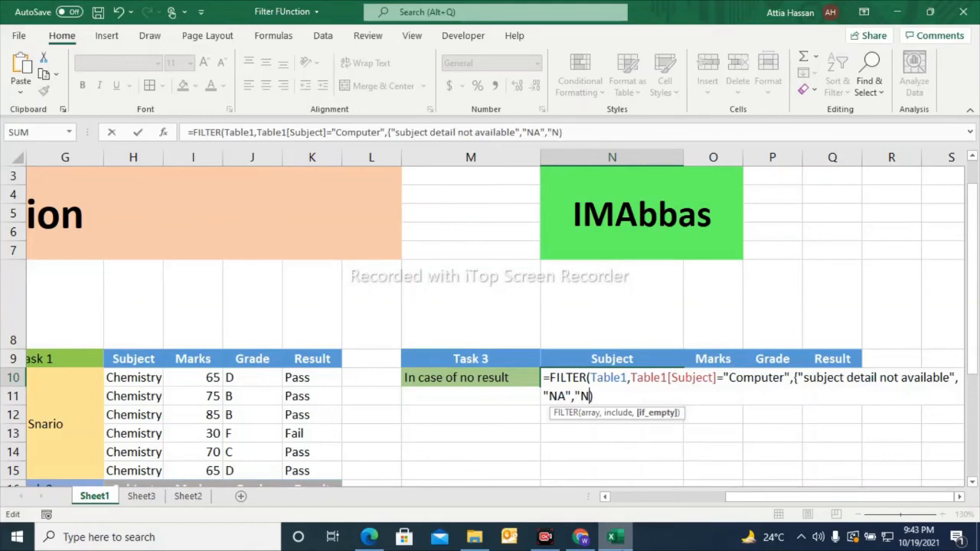
{"action": "key", "text": "BackSpace"}
{"action": "type", "text": "A\",\"No result"}
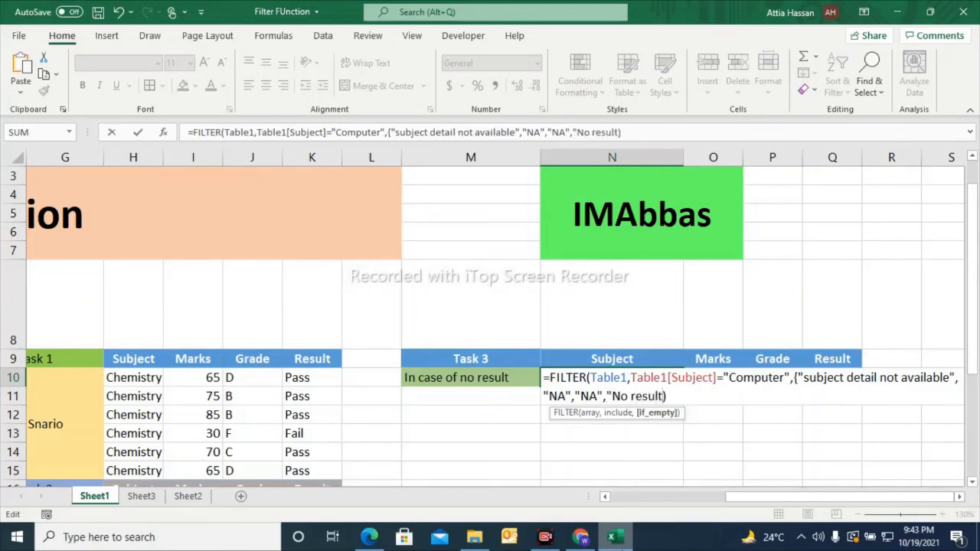
{"action": "type", "text": "\"}"}
{"action": "key", "text": "Return"}
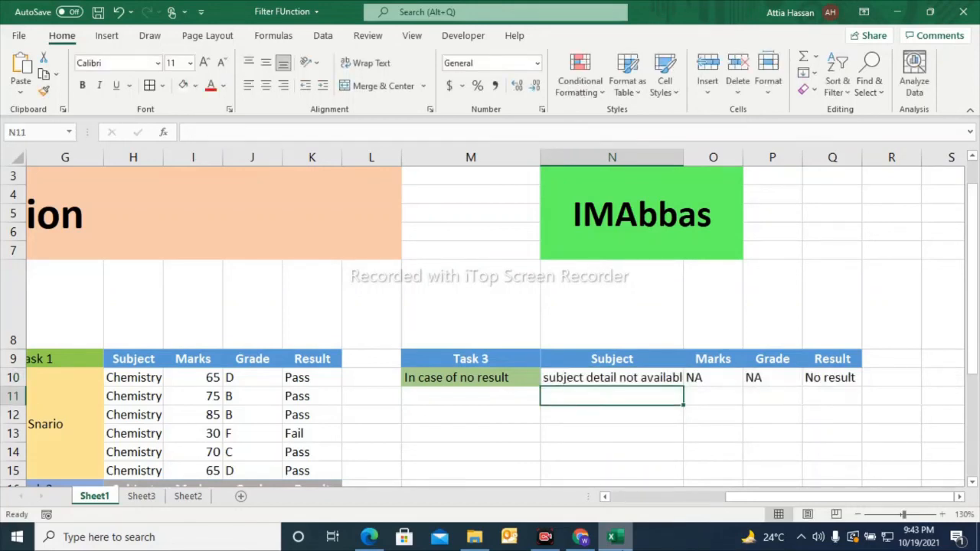
Examine the no-result values across the Subject, Marks, Grade and Result cells in N10:Q10.
{"action": "key", "text": "Up"}
{"action": "key", "text": "Down"}
{"action": "key", "text": "Up"}
{"action": "key", "text": "Right"}
{"action": "key", "text": "Right"}
{"action": "key", "text": "Right"}
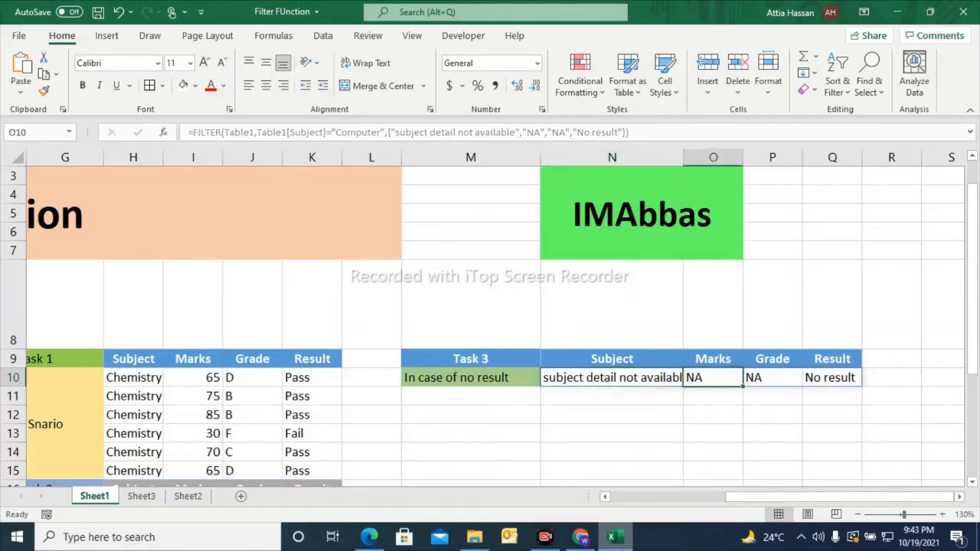
{"action": "key", "text": "Left"}
{"action": "key", "text": "Left"}
{"action": "key", "text": "Left"}
{"action": "key", "text": "Left"}
{"action": "key", "text": "Left"}
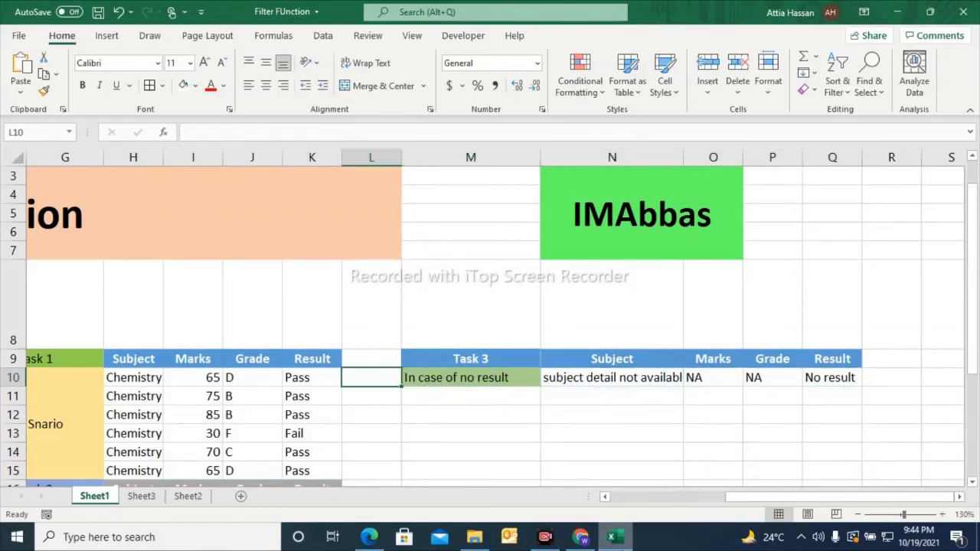
{"action": "key", "text": "Right"}
{"action": "key", "text": "Right"}
{"action": "key", "text": "Right"}
{"action": "key", "text": "Right"}
{"action": "key", "text": "Right"}
Read down the Subject column of the source table from A10 to check whether Computer is listed.
{"action": "key", "text": "Left"}
{"action": "key", "text": "Left"}
{"action": "key", "text": "Left"}
{"action": "key", "text": "Left"}
{"action": "key", "text": "Left"}
{"action": "key", "text": "Left"}
{"action": "key", "text": "Left"}
{"action": "key", "text": "Left"}
{"action": "key", "text": "Left"}
{"action": "key", "text": "Left"}
{"action": "key", "text": "Left"}
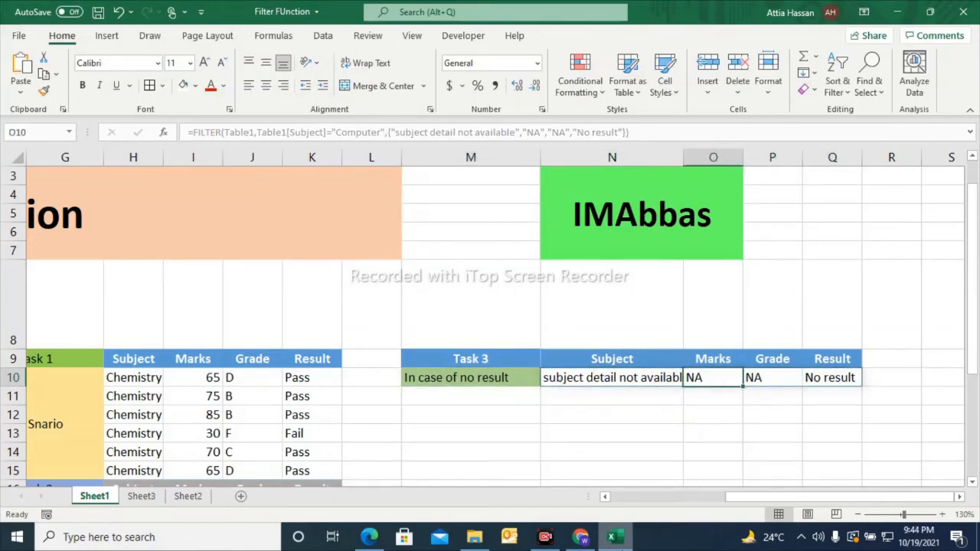
{"action": "key", "text": "Left"}
{"action": "key", "text": "Left"}
{"action": "key", "text": "Left"}
{"action": "key", "text": "Left"}
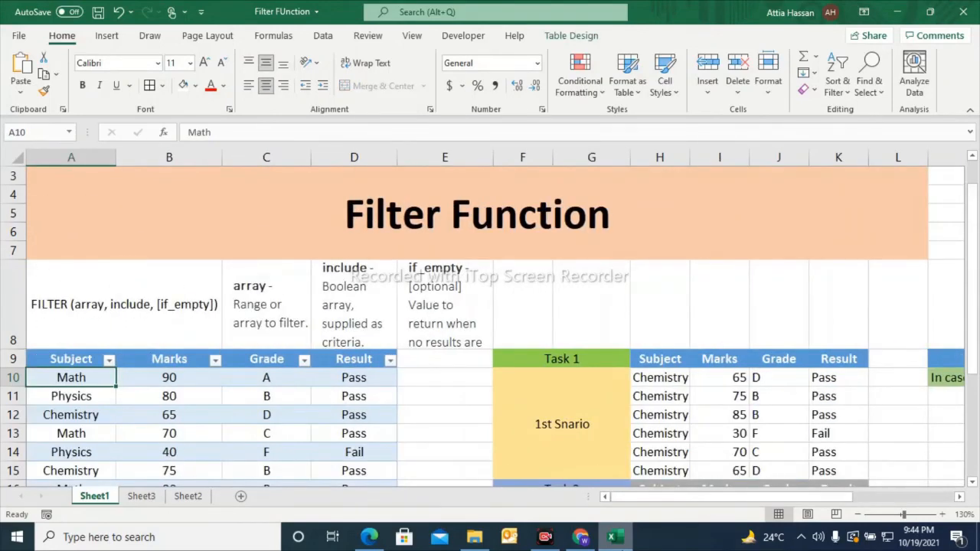
{"action": "key", "text": "Down"}
{"action": "key", "text": "Down"}
{"action": "key", "text": "Down"}
{"action": "key", "text": "Down"}
{"action": "key", "text": "Down"}
{"action": "key", "text": "Down"}
{"action": "key", "text": "Down"}
{"action": "key", "text": "Down"}
{"action": "key", "text": "Down"}
{"action": "key", "text": "Down"}
{"action": "key", "text": "Down"}
{"action": "key", "text": "Down"}
{"action": "key", "text": "Down"}
{"action": "key", "text": "Down"}
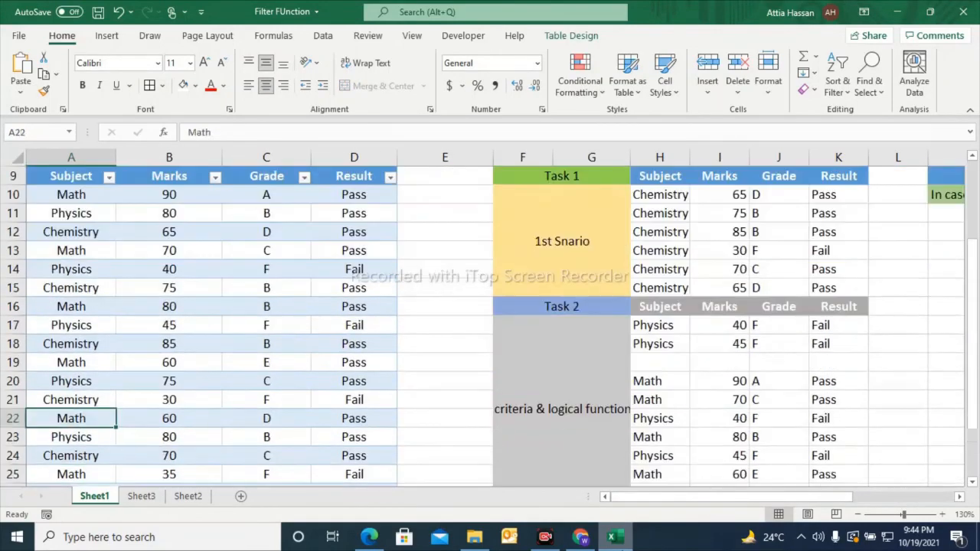
Read the remaining Subject entries of the source table down to its last row, 27, checking for Computer.
{"action": "key", "text": "Down"}
{"action": "key", "text": "Down"}
{"action": "key", "text": "Down"}
{"action": "key", "text": "Down"}
{"action": "key", "text": "Down"}
{"action": "key", "text": "Down"}
{"action": "key", "text": "Down"}
{"action": "key", "text": "Down"}
{"action": "key", "text": "Down"}
{"action": "key", "text": "Down"}
{"action": "key", "text": "Down"}
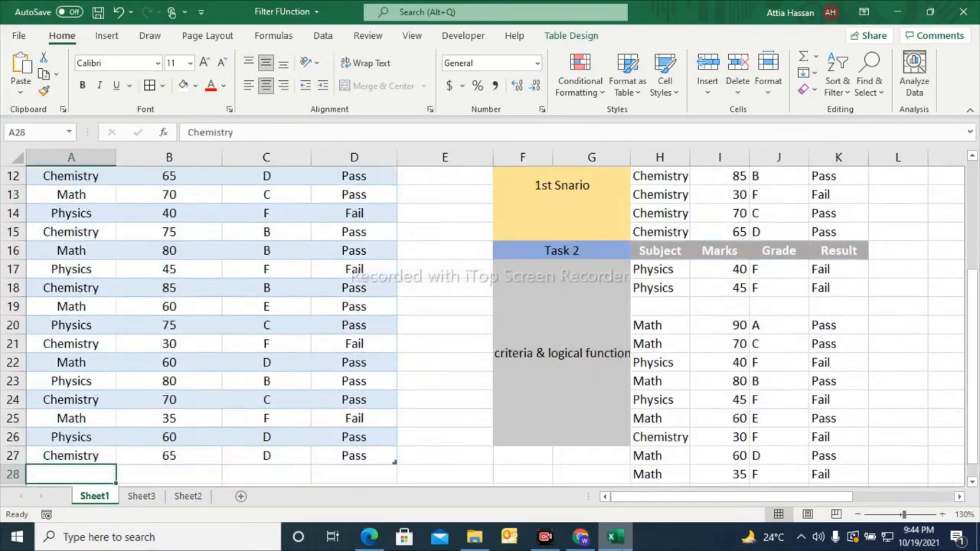
Review the source table's Subject column upward from below its last row to the header in row 9.
{"action": "key", "text": "Up"}
{"action": "key", "text": "Up"}
{"action": "key", "text": "Up"}
{"action": "key", "text": "Up"}
{"action": "key", "text": "Up"}
{"action": "key", "text": "Up"}
{"action": "key", "text": "Up"}
{"action": "key", "text": "Up"}
{"action": "key", "text": "Up"}
{"action": "key", "text": "Up"}
{"action": "key", "text": "Up"}
{"action": "key", "text": "Up"}
{"action": "key", "text": "Up"}
{"action": "key", "text": "Up"}
{"action": "key", "text": "Up"}
{"action": "key", "text": "Up"}
{"action": "key", "text": "Up"}
{"action": "key", "text": "Up"}
{"action": "key", "text": "Up"}
{"action": "key", "text": "Up"}
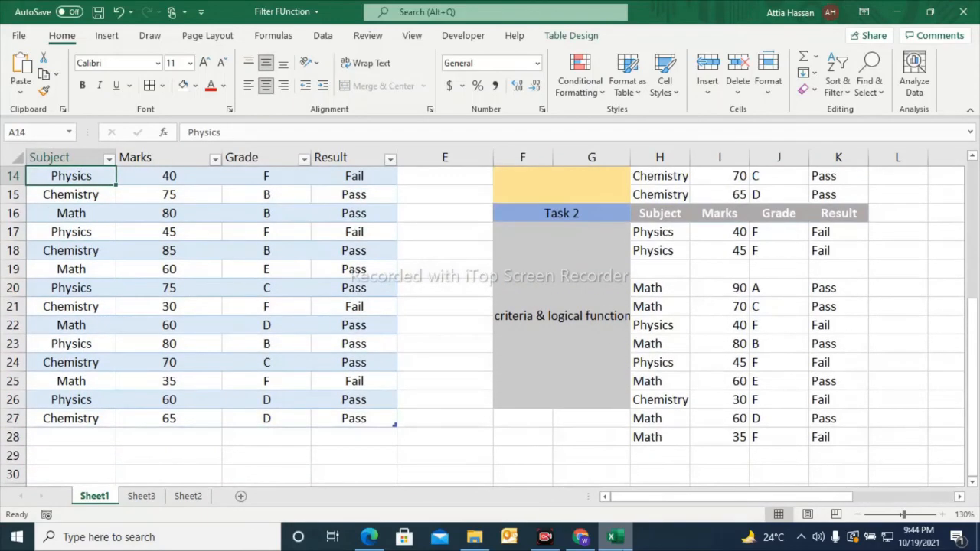
{"action": "key", "text": "Up"}
{"action": "key", "text": "Up"}
{"action": "key", "text": "Up"}
{"action": "key", "text": "Up"}
{"action": "key", "text": "Up"}
{"action": "key", "text": "Up"}
{"action": "key", "text": "Up"}
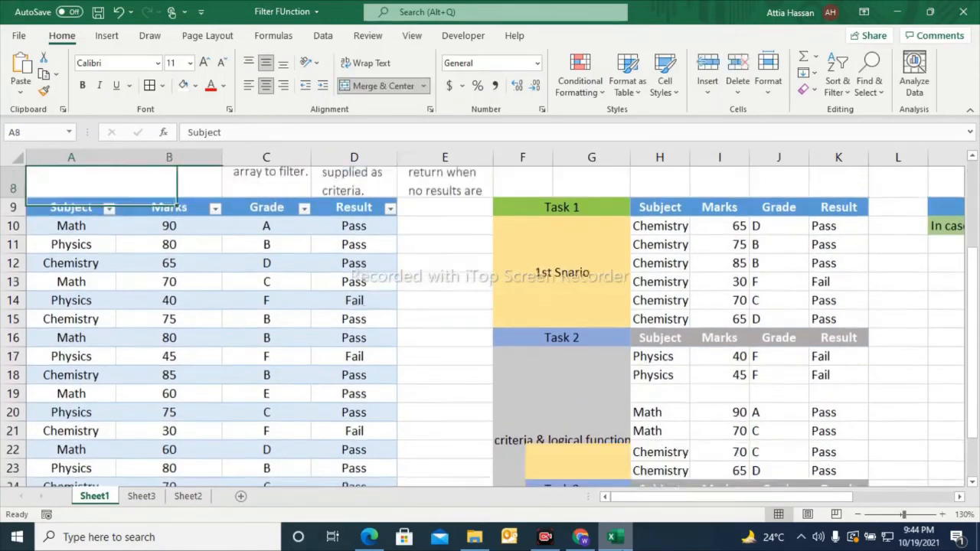
Scan the source table's Subject column once more from the header down to about row 22.
{"action": "key", "text": "Down"}
{"action": "key", "text": "Down"}
{"action": "key", "text": "Down"}
{"action": "key", "text": "Down"}
{"action": "key", "text": "Down"}
{"action": "key", "text": "Down"}
{"action": "key", "text": "Down"}
{"action": "key", "text": "Down"}
{"action": "key", "text": "Down"}
{"action": "key", "text": "Down"}
{"action": "key", "text": "Down"}
{"action": "key", "text": "Down"}
{"action": "key", "text": "Down"}
{"action": "key", "text": "Down"}
{"action": "key", "text": "Down"}
{"action": "key", "text": "Down"}
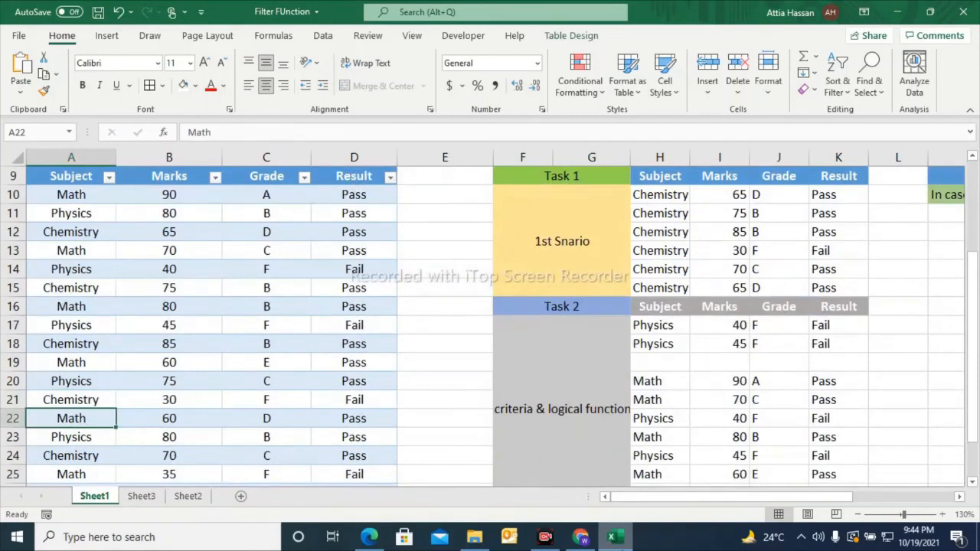
{"action": "key", "text": "Up"}
{"action": "key", "text": "Up"}
{"action": "key", "text": "Up"}
Go across the sheet past the Task 2 results and bring the Task 3 block at M9 into view.
{"action": "key", "text": "Right"}
{"action": "key", "text": "Right"}
{"action": "key", "text": "Right"}
{"action": "key", "text": "Right"}
{"action": "key", "text": "Right"}
{"action": "key", "text": "Right"}
{"action": "key", "text": "Right"}
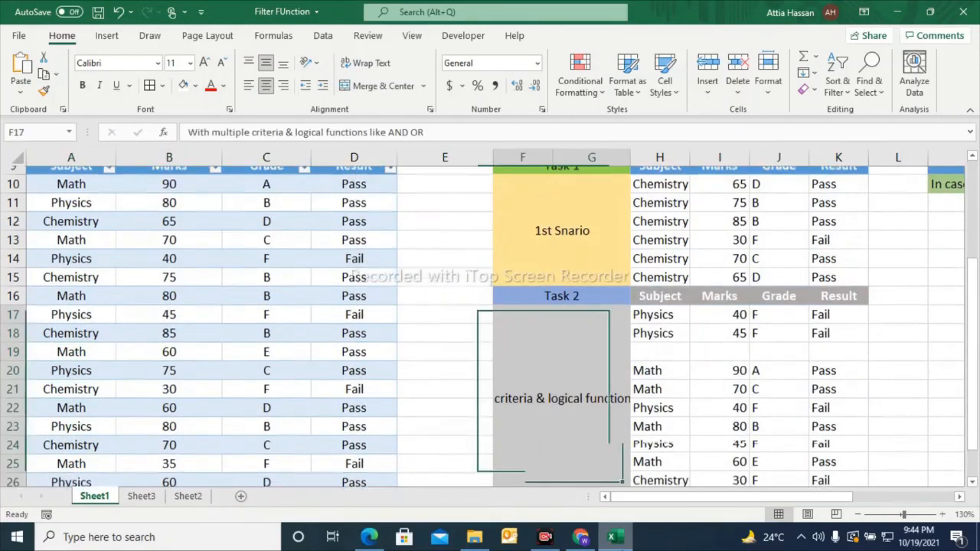
{"action": "key", "text": "Right"}
{"action": "key", "text": "Right"}
{"action": "key", "text": "Right"}
{"action": "key", "text": "Right"}
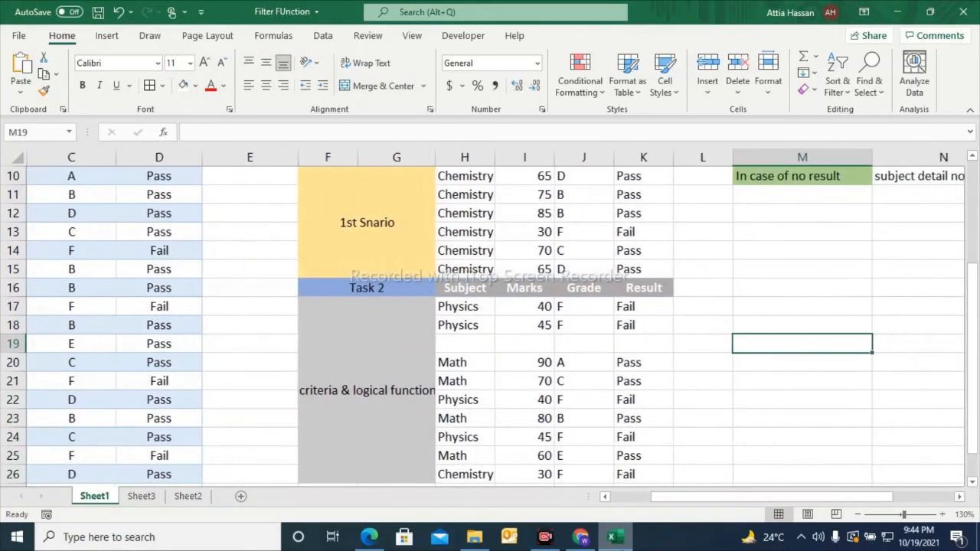
{"action": "key", "text": "Up"}
{"action": "key", "text": "Up"}
{"action": "key", "text": "Up"}
{"action": "key", "text": "Up"}
{"action": "key", "text": "Up"}
{"action": "key", "text": "Up"}
{"action": "key", "text": "Up"}
{"action": "key", "text": "Up"}
{"action": "key", "text": "Up"}
{"action": "key", "text": "Up"}
{"action": "key", "text": "Up"}
{"action": "key", "text": "Up"}
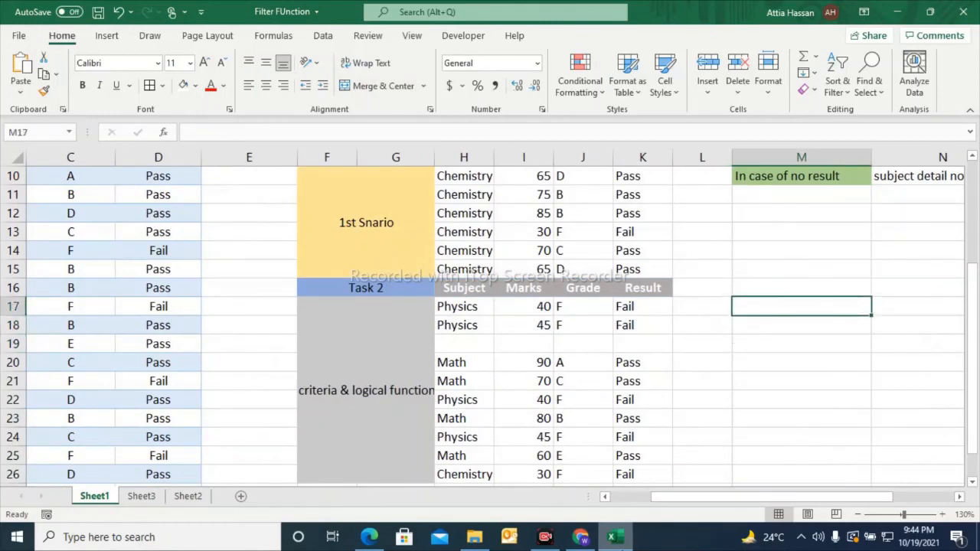
{"action": "key", "text": "Down"}
{"action": "key", "text": "Down"}
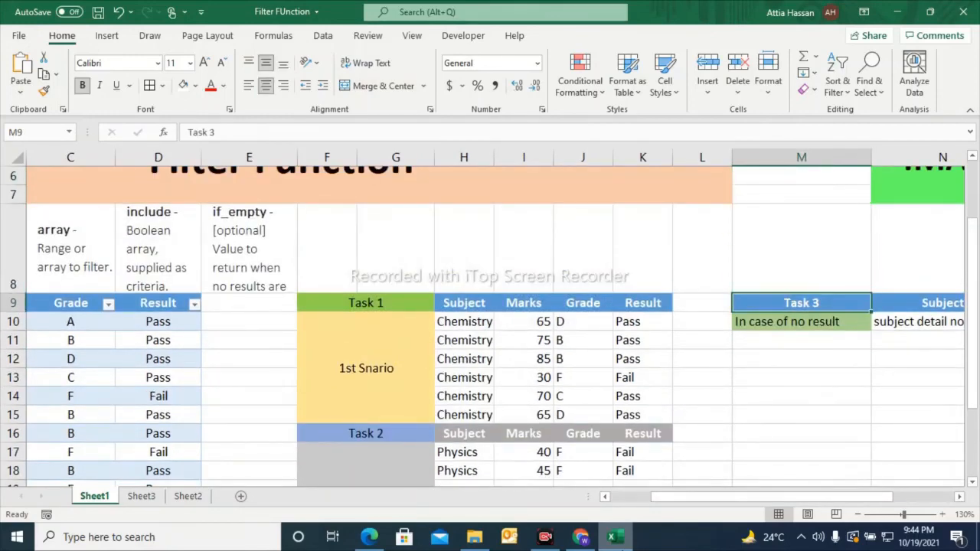
Bring the whole Task 3 no-result row N10:Q10 into view and select the empty cell M8 above its label.
{"action": "key", "text": "Up"}
{"action": "key", "text": "Up"}
{"action": "key", "text": "Up"}
{"action": "key", "text": "Up"}
{"action": "key", "text": "Up"}
{"action": "key", "text": "Down"}
{"action": "key", "text": "Right"}
{"action": "key", "text": "Right"}
{"action": "key", "text": "Right"}
{"action": "key", "text": "Right"}
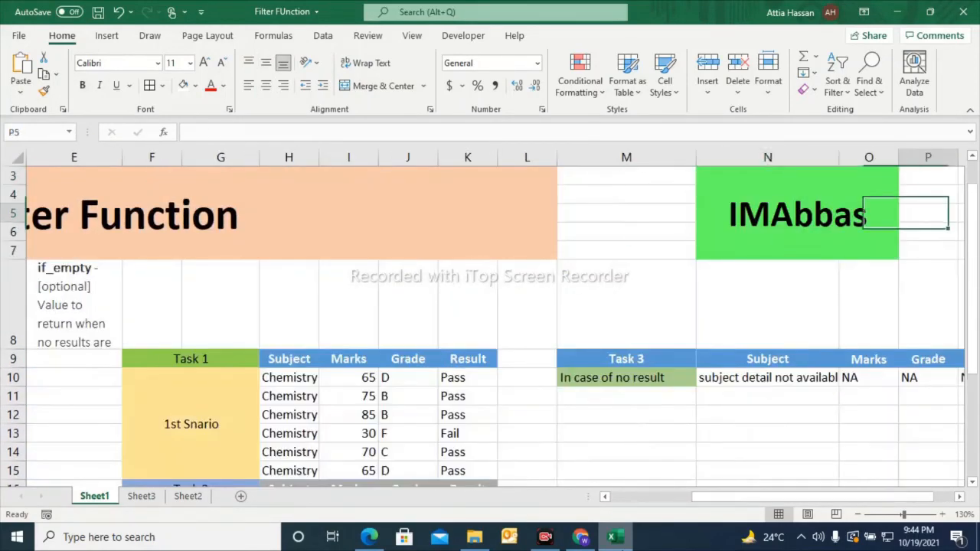
{"action": "key", "text": "Left"}
{"action": "key", "text": "Left"}
{"action": "key", "text": "Left"}
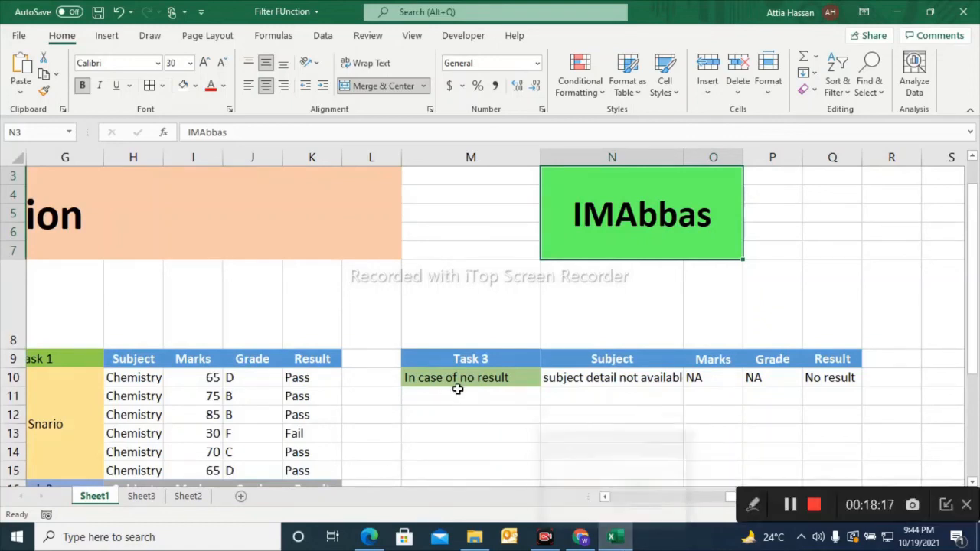
{"action": "left_click", "coordinate": [465, 310]}
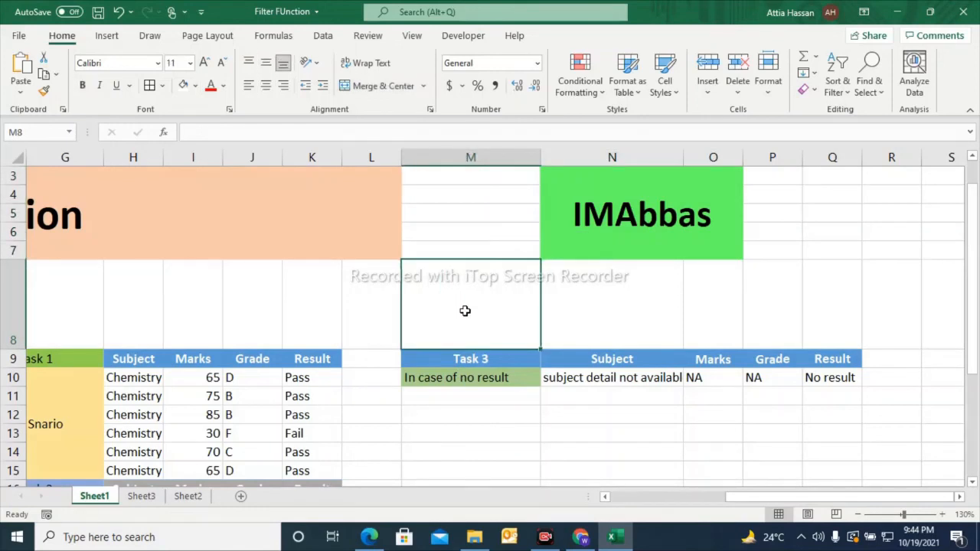